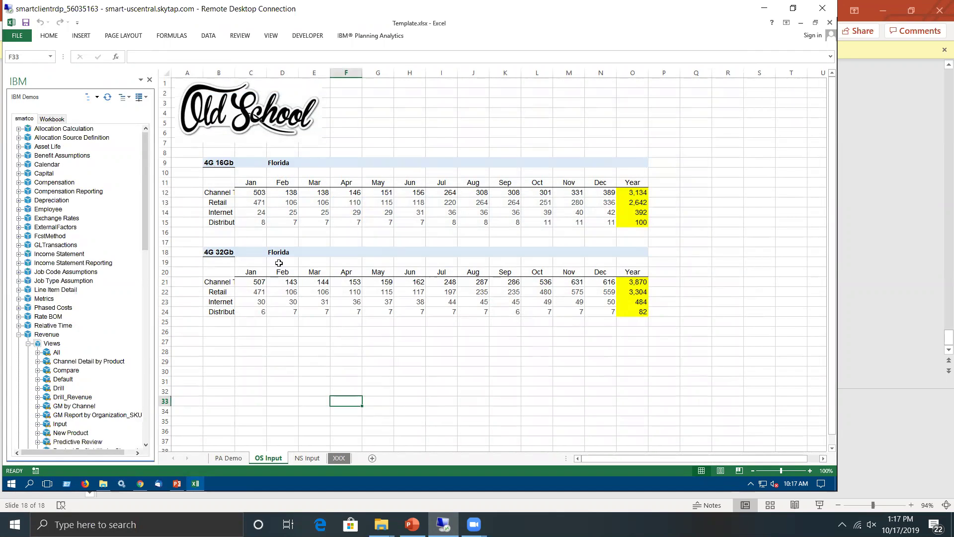
Step: Review the 4G 32Gb and 4G 16Gb product headings, Florida label and January Channel Total formula
click(219, 164)
click(216, 251)
click(218, 163)
click(216, 252)
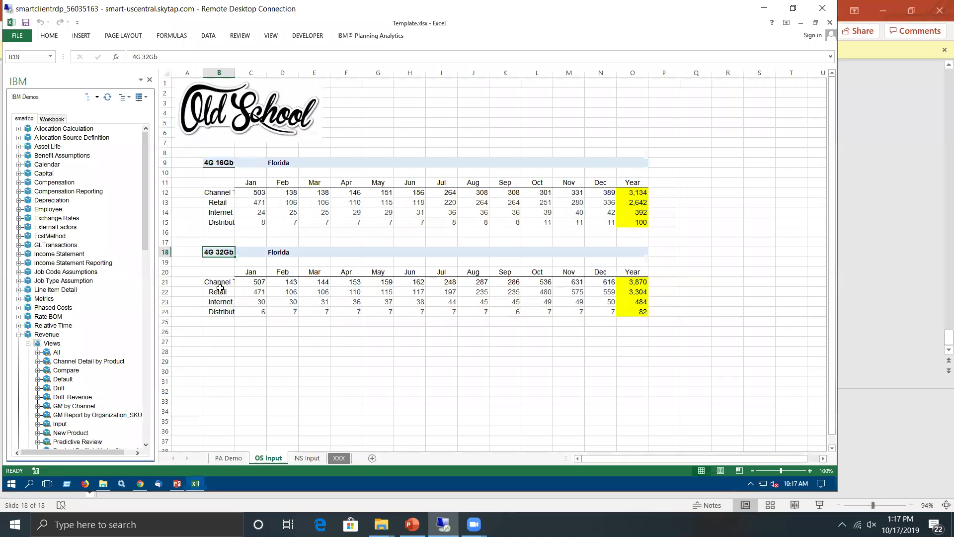
click(285, 161)
click(275, 252)
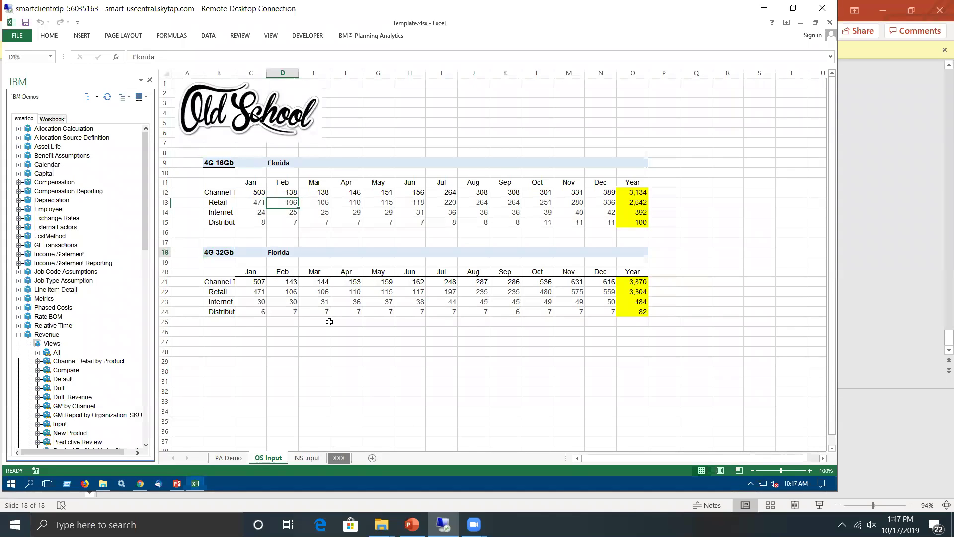
click(257, 191)
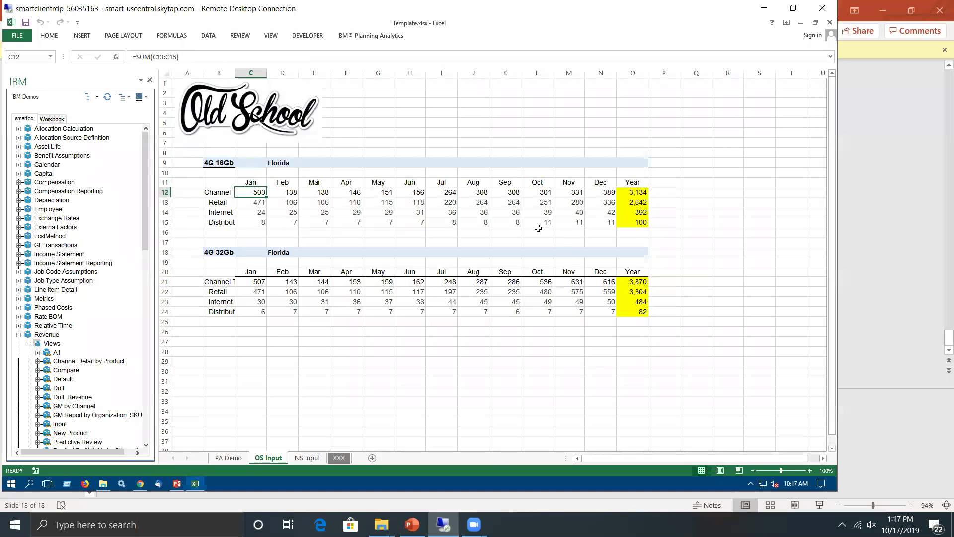
Step: Step through the January channel values and change 4G 16Gb January Internet to 25
click(237, 203)
click(252, 213)
click(257, 222)
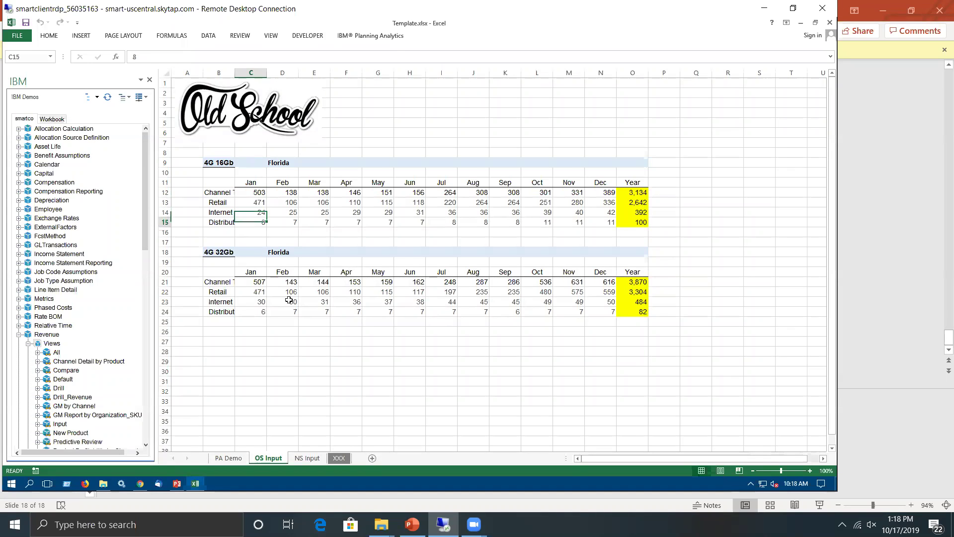
click(256, 213)
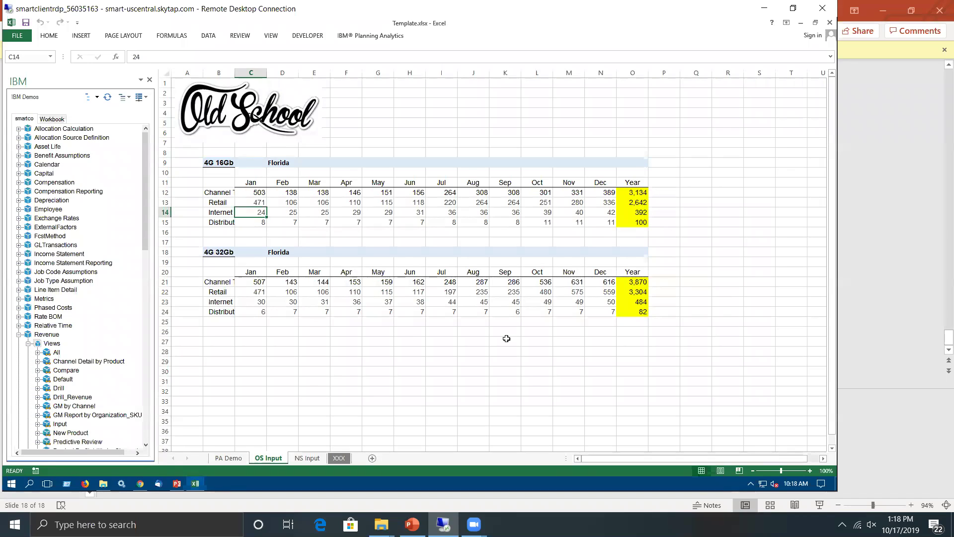
text(25)
key(Return)
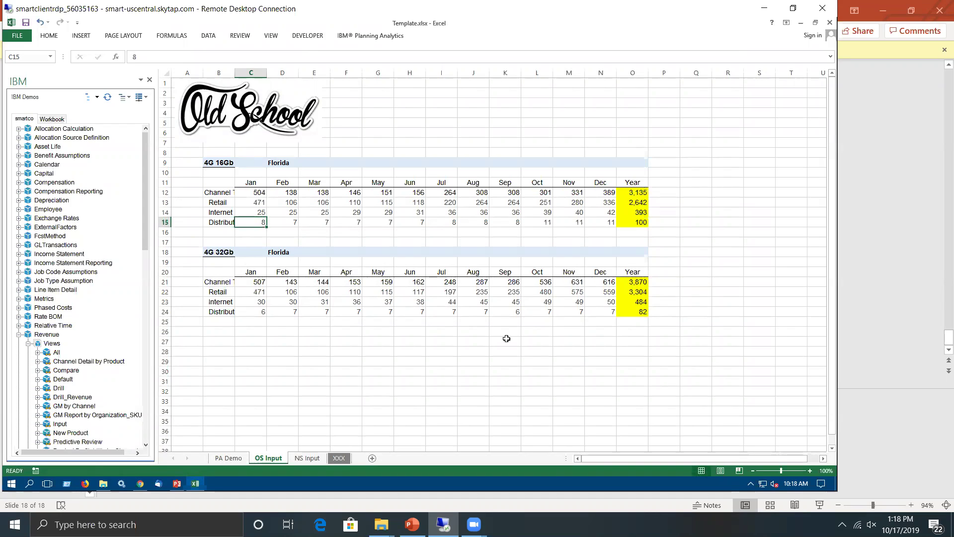
Step: Check the Retail, Distribution and Internet year-total formulas and the 4G 32Gb January Channel Total
click(644, 214)
click(636, 204)
click(634, 213)
click(636, 222)
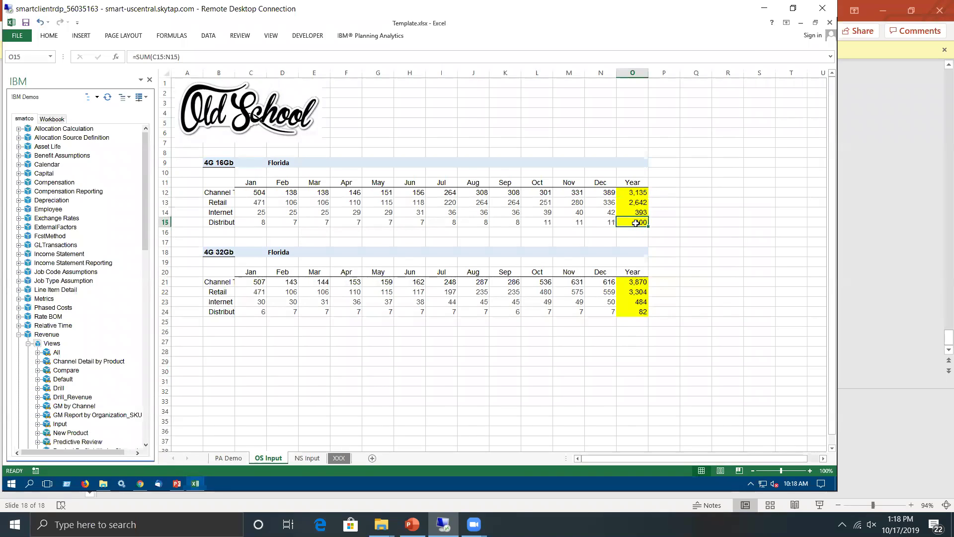
click(262, 204)
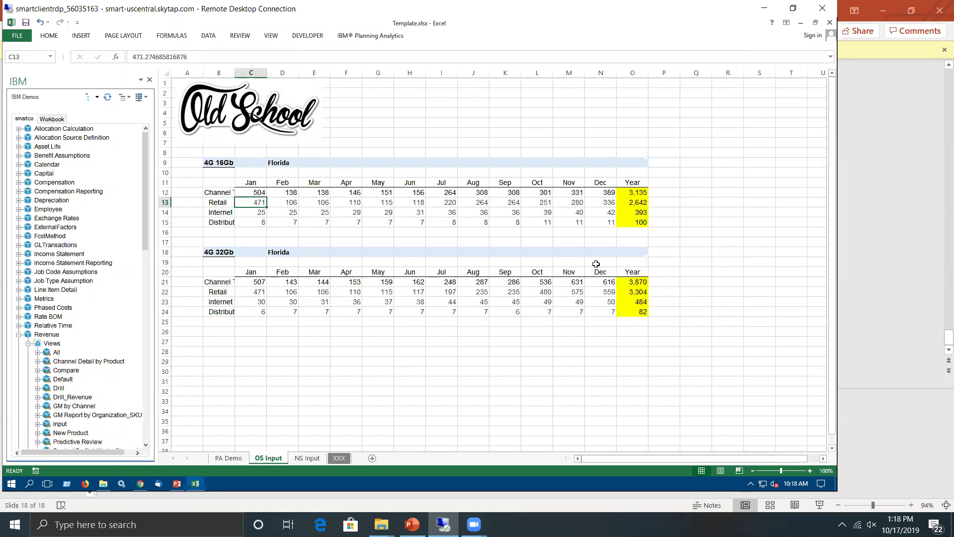
click(243, 192)
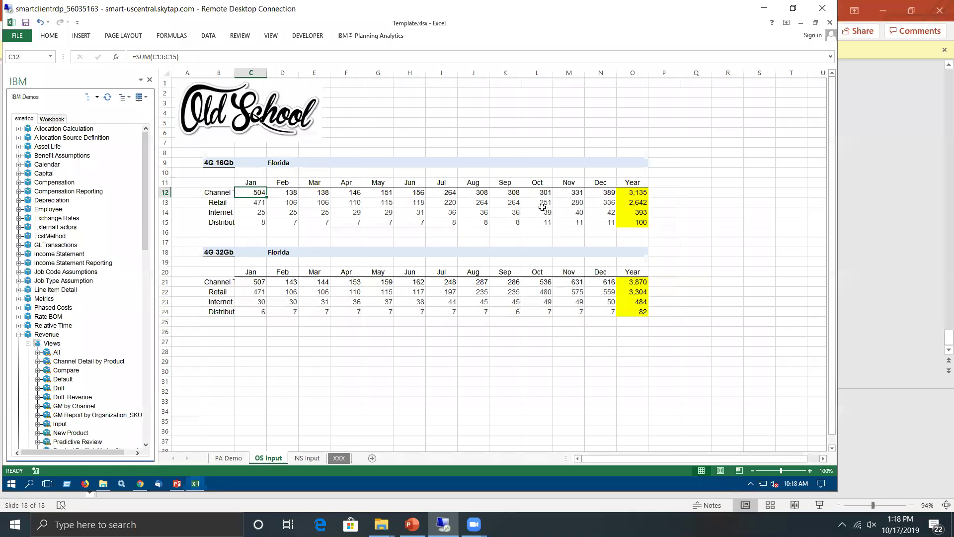
click(631, 210)
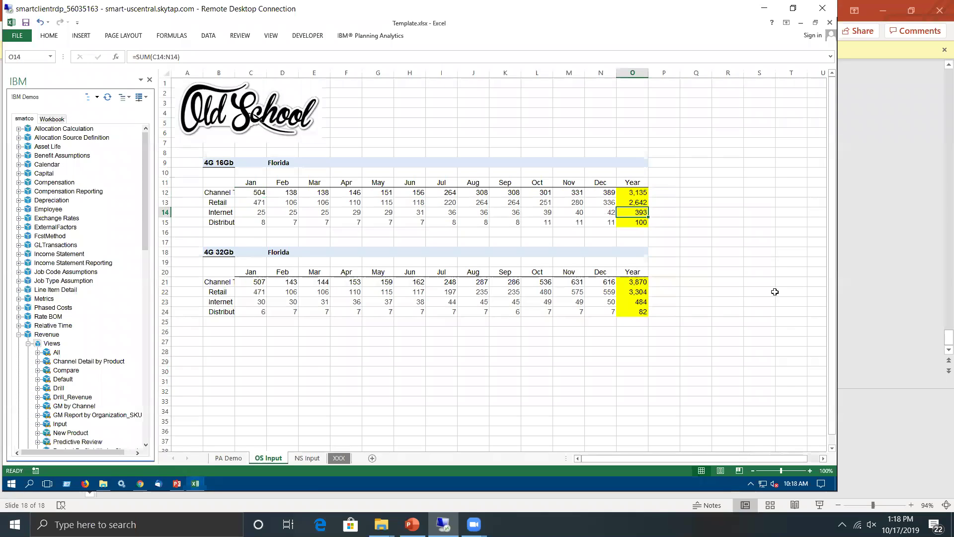
click(256, 283)
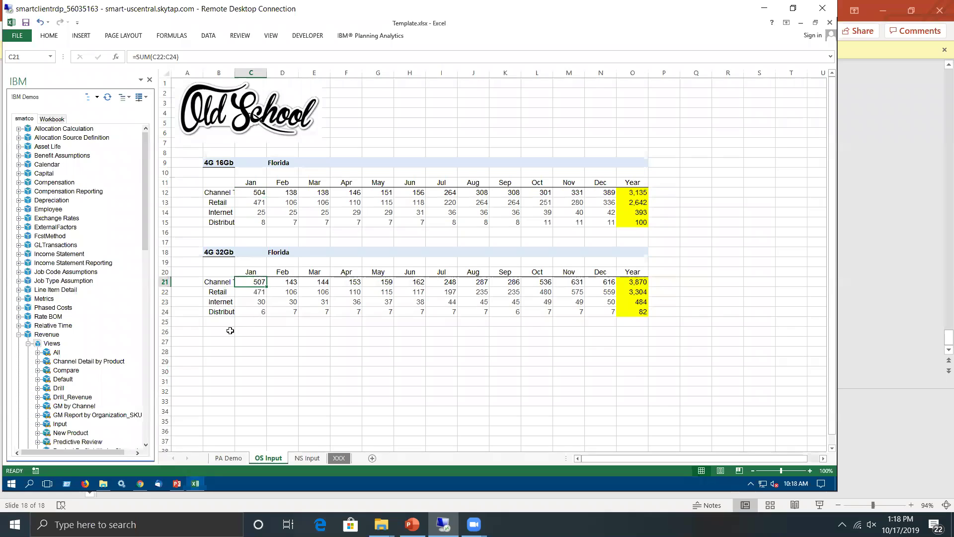
click(219, 345)
click(223, 359)
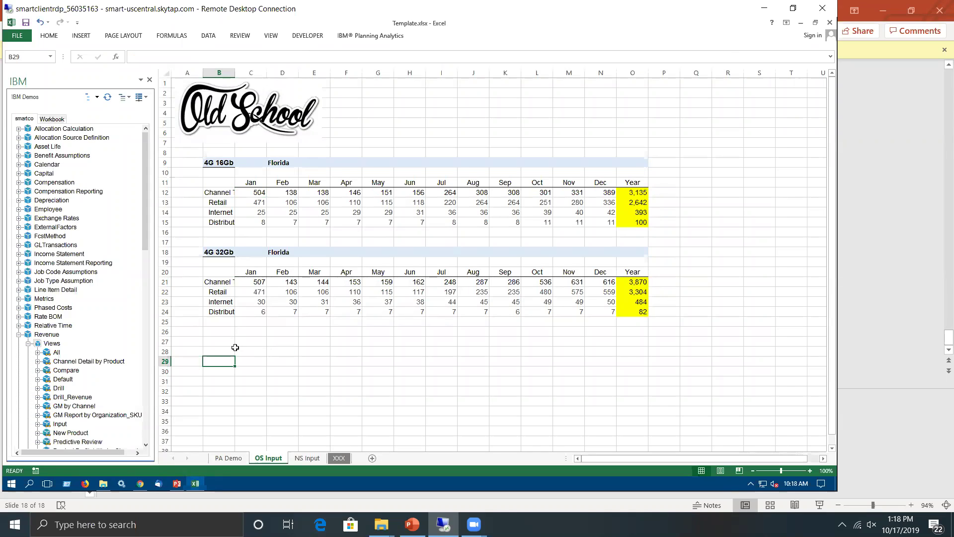
Step: Label B29 'Total' and enter =C21+C12 in C30 to combine both January Channel totals
text(Total)
key(Return)
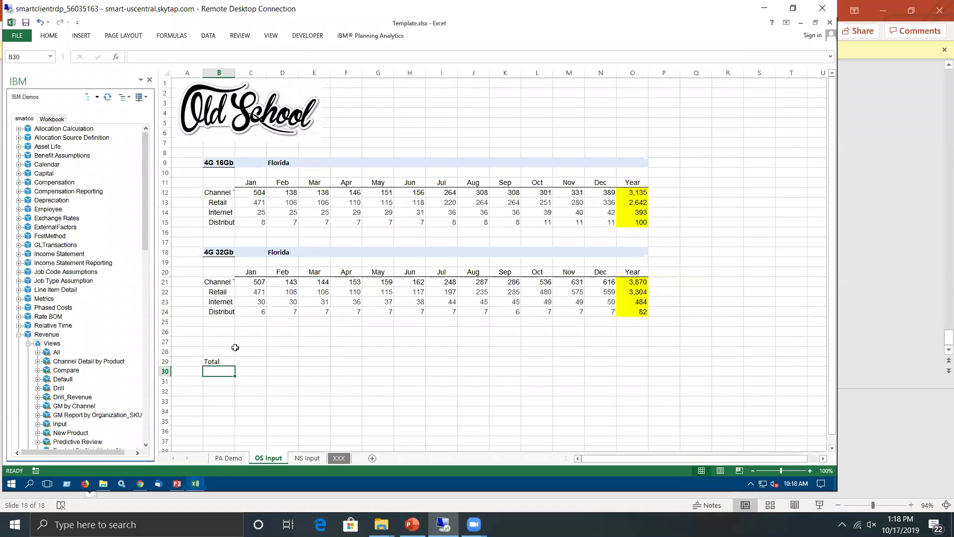
key(Right)
text(=)
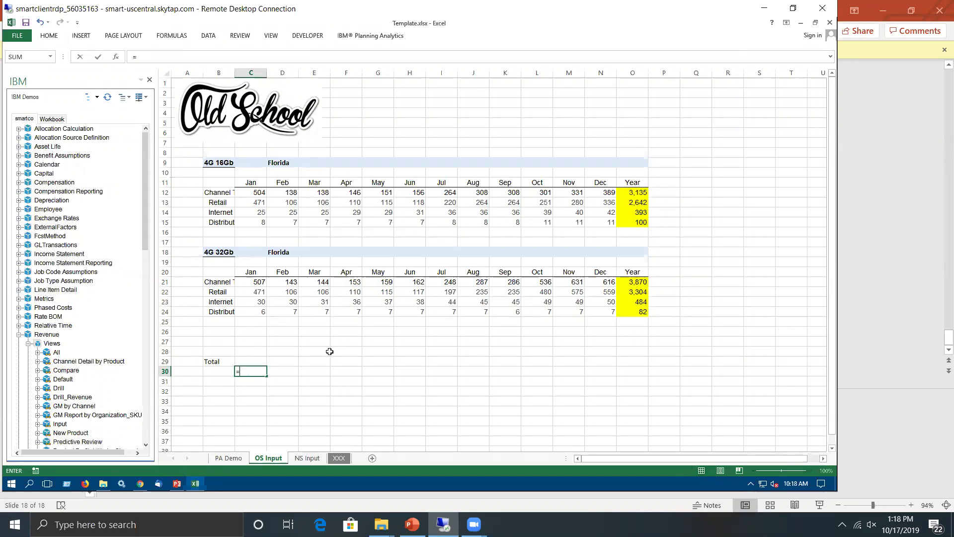
click(260, 282)
text(+)
click(257, 191)
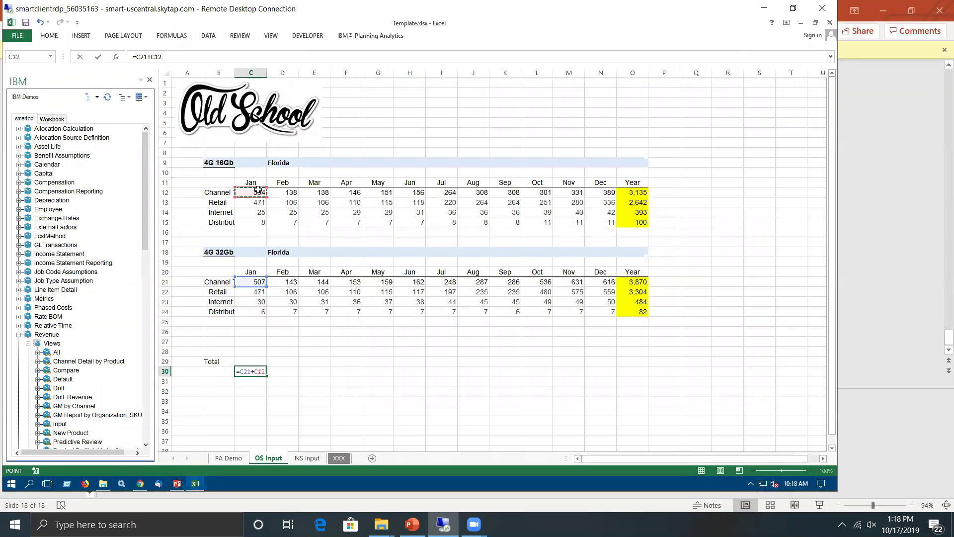
key(Return)
Step: Fill the combined total formula across to December and label the row 'Channel'
click(262, 373)
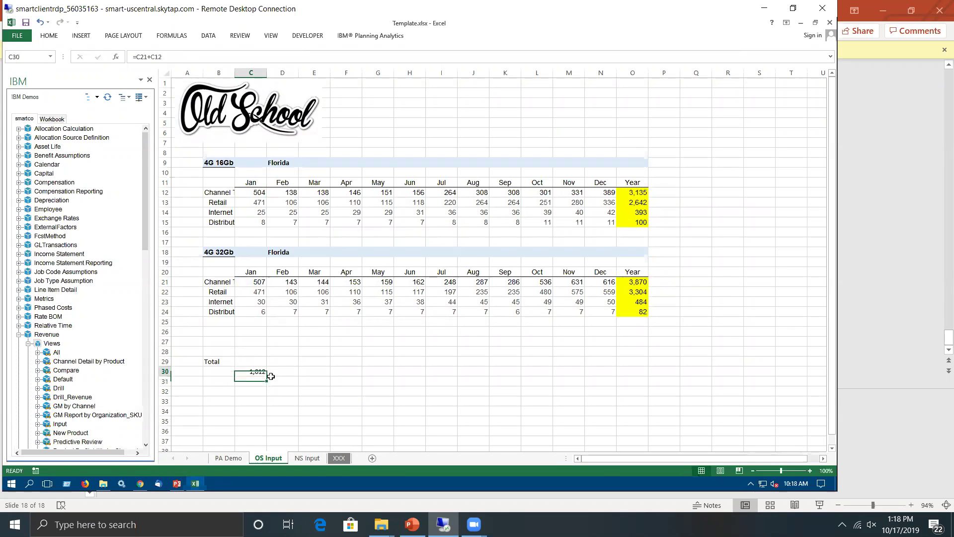
drag(270, 376, 601, 370)
click(473, 400)
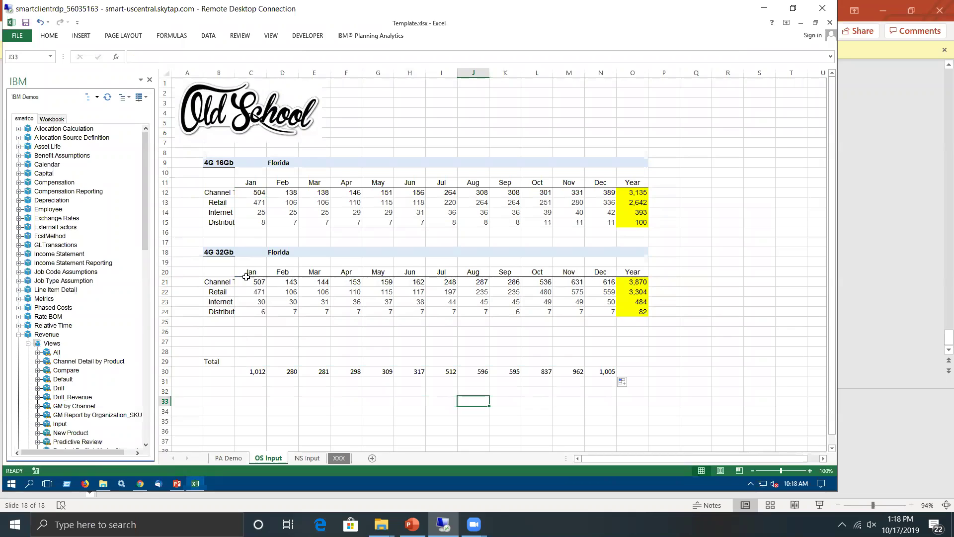
click(219, 372)
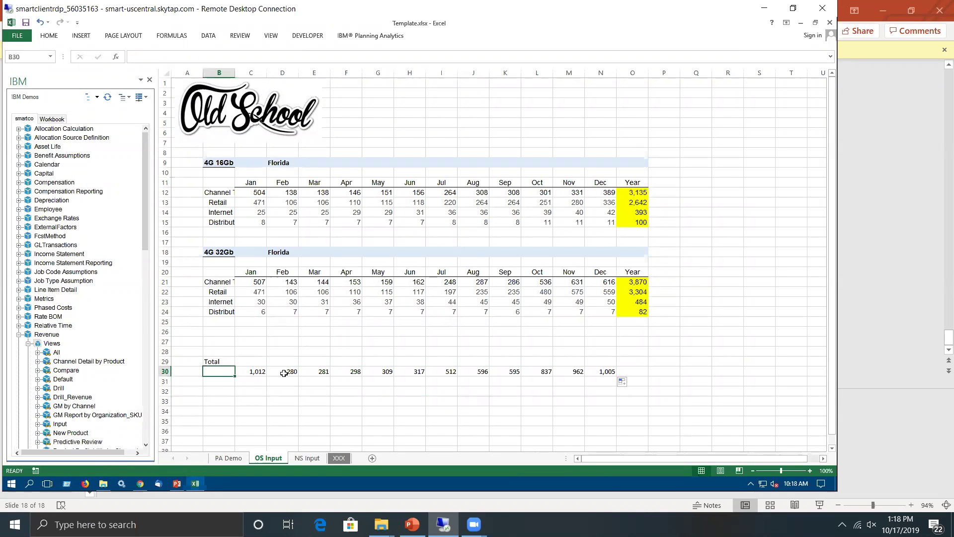
text(Channel)
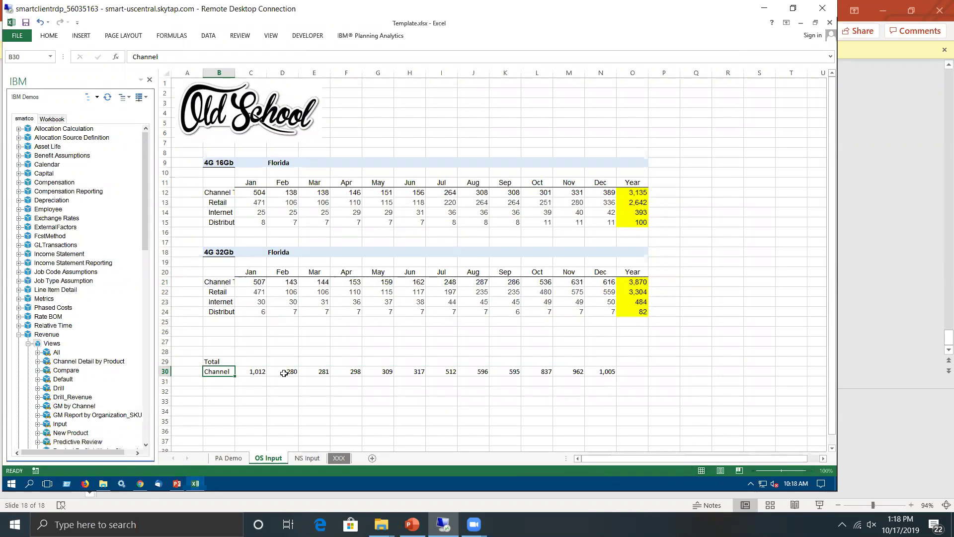
key(Return)
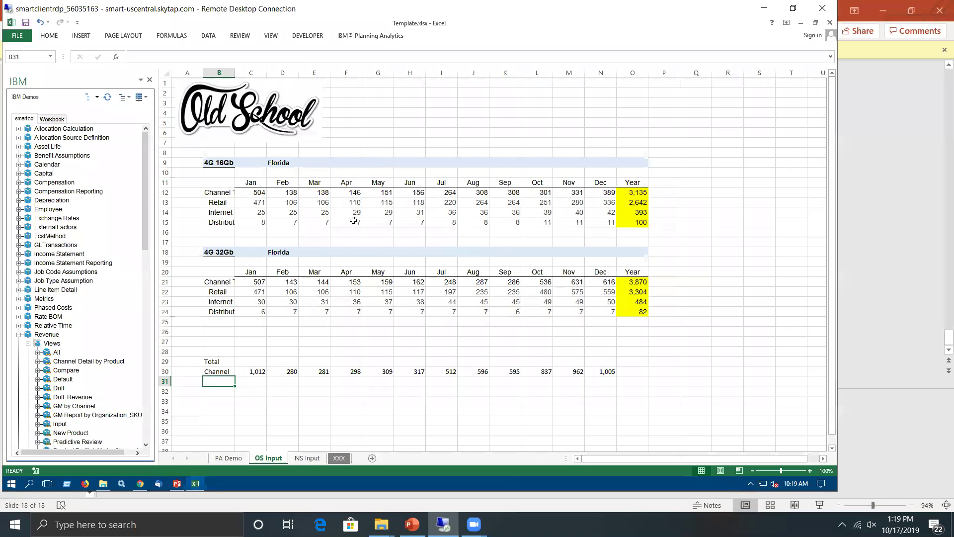
click(257, 340)
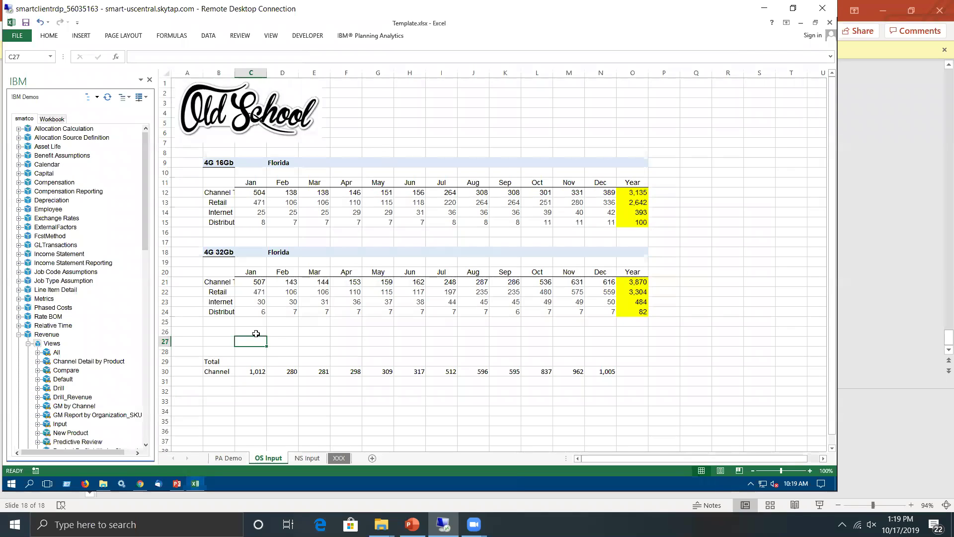
click(308, 459)
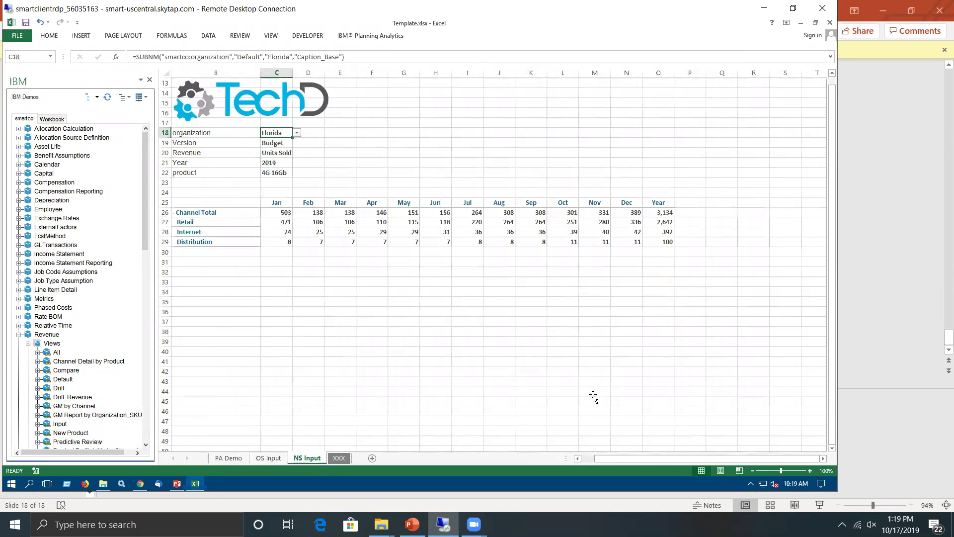
click(308, 282)
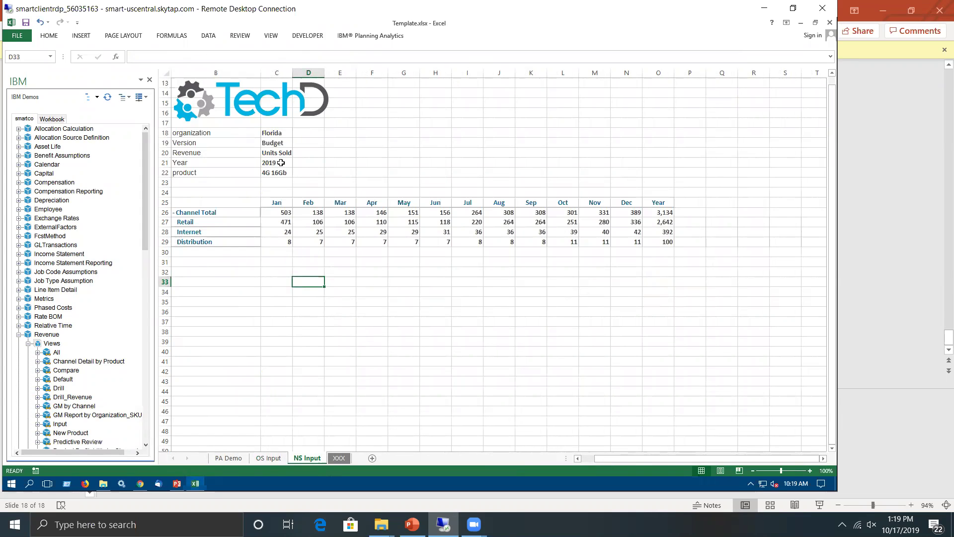
click(268, 174)
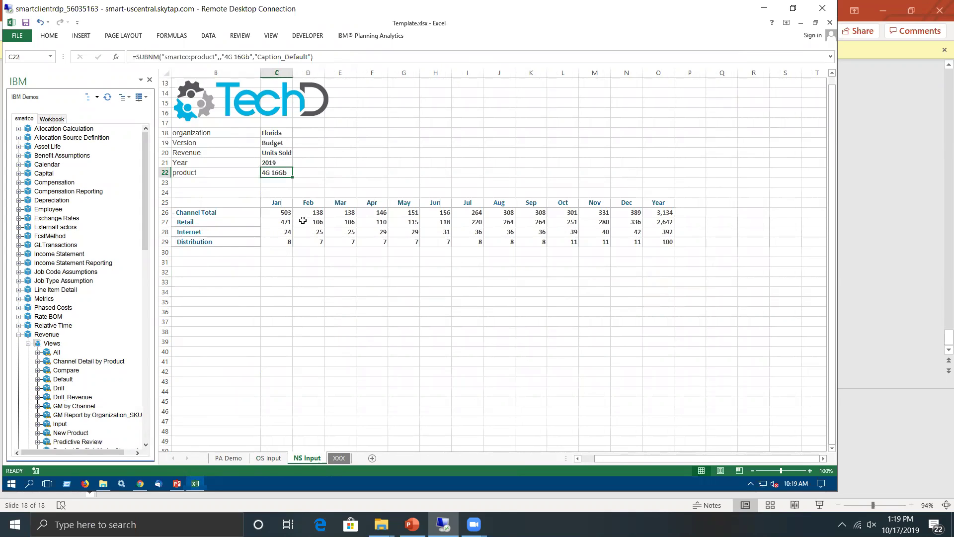
click(272, 132)
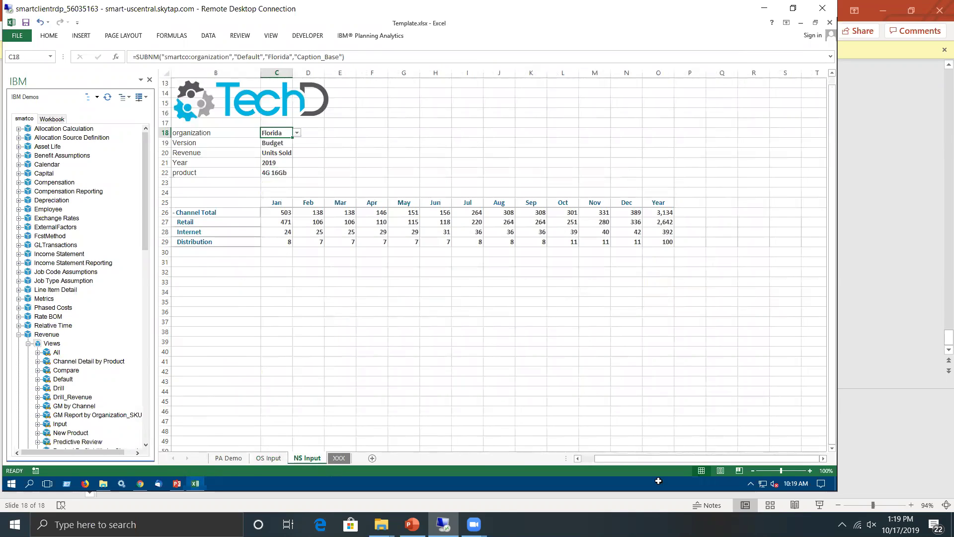
click(269, 458)
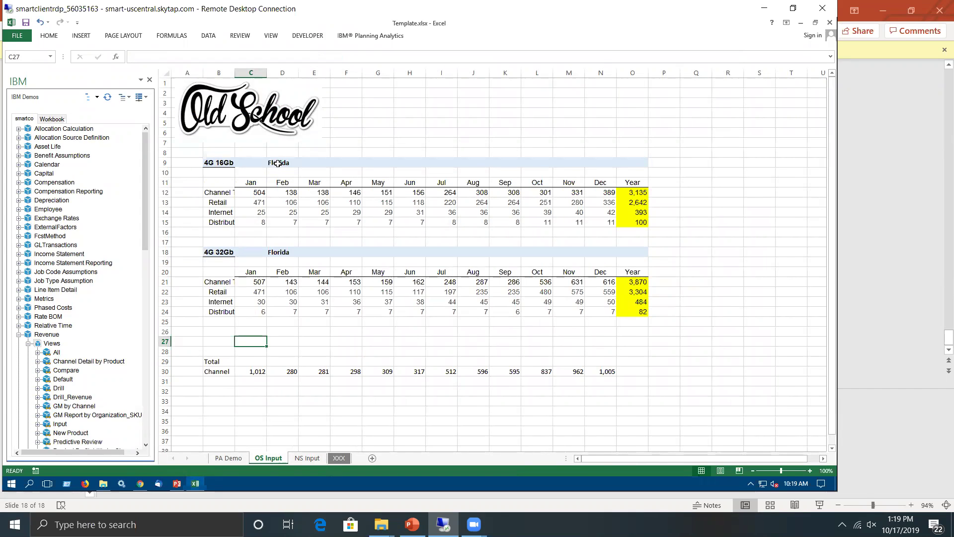
click(262, 213)
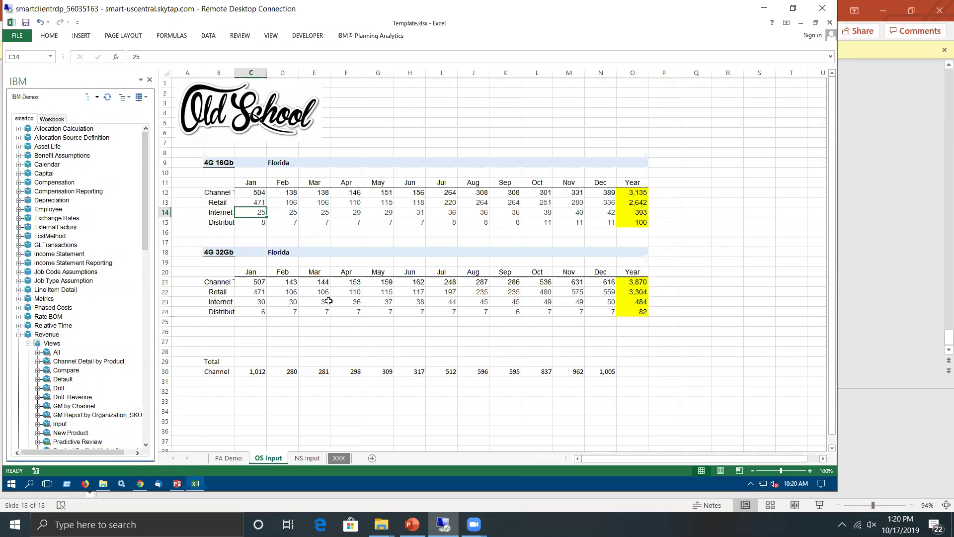
click(312, 460)
click(282, 232)
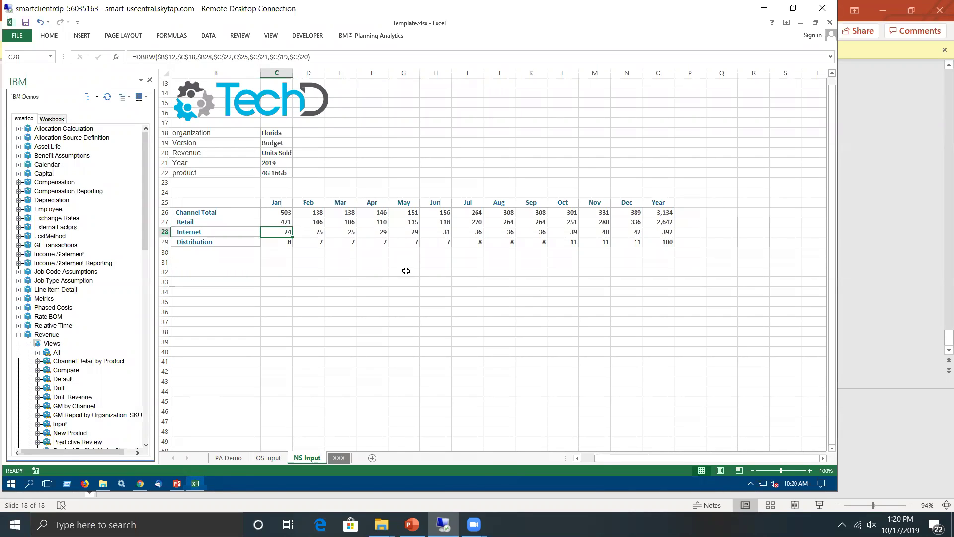
text(30)
key(Return)
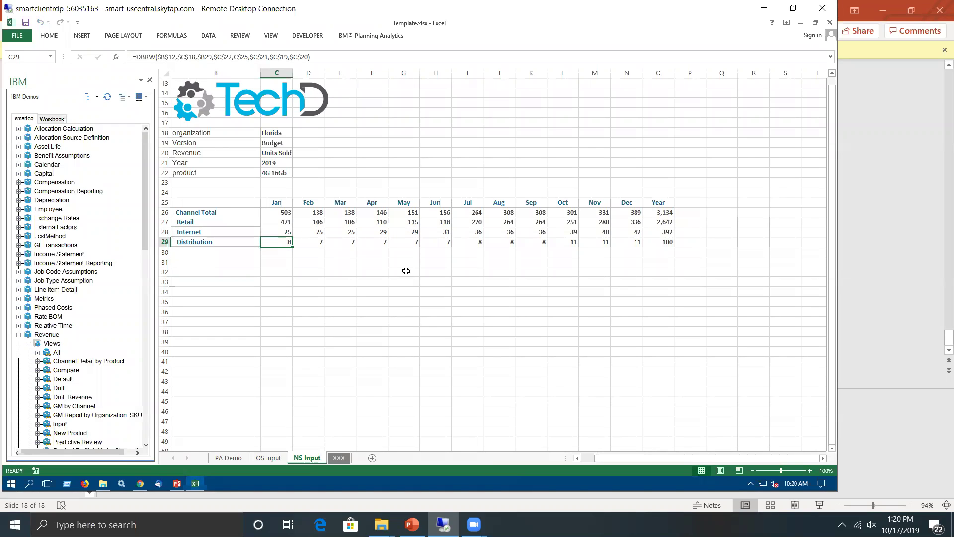
click(281, 213)
click(390, 330)
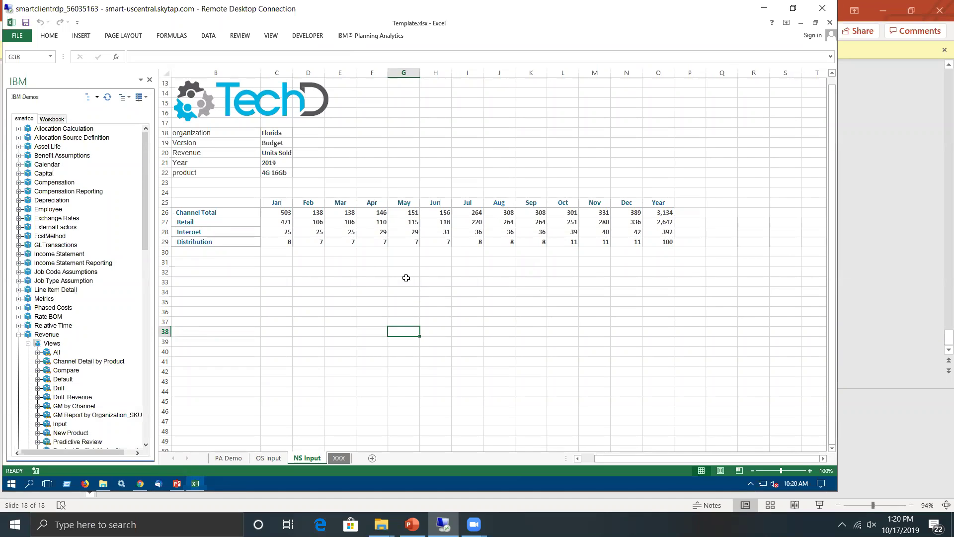
click(275, 173)
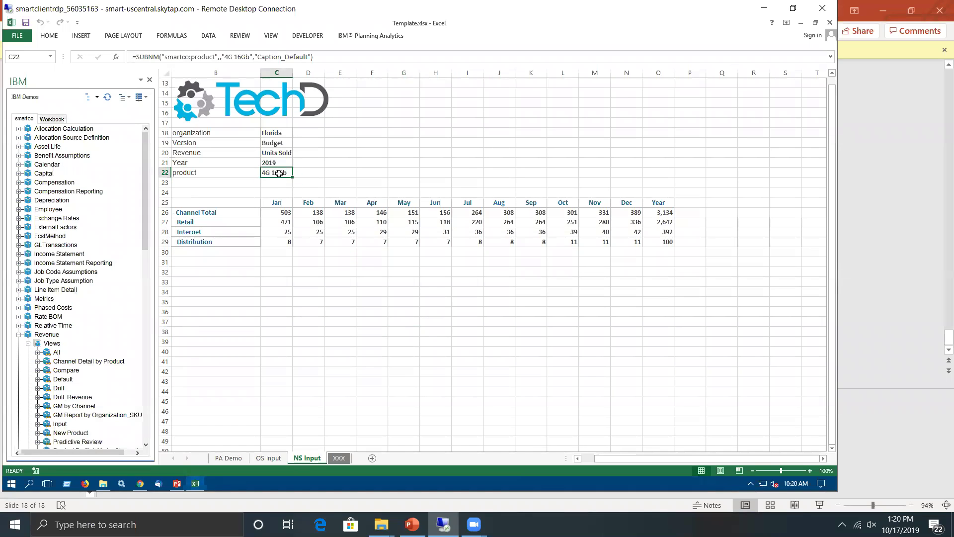
Step: Pick 4G 32Gb under 4G Smart Phones in the product subset editor, replace the set and apply
double_click(279, 173)
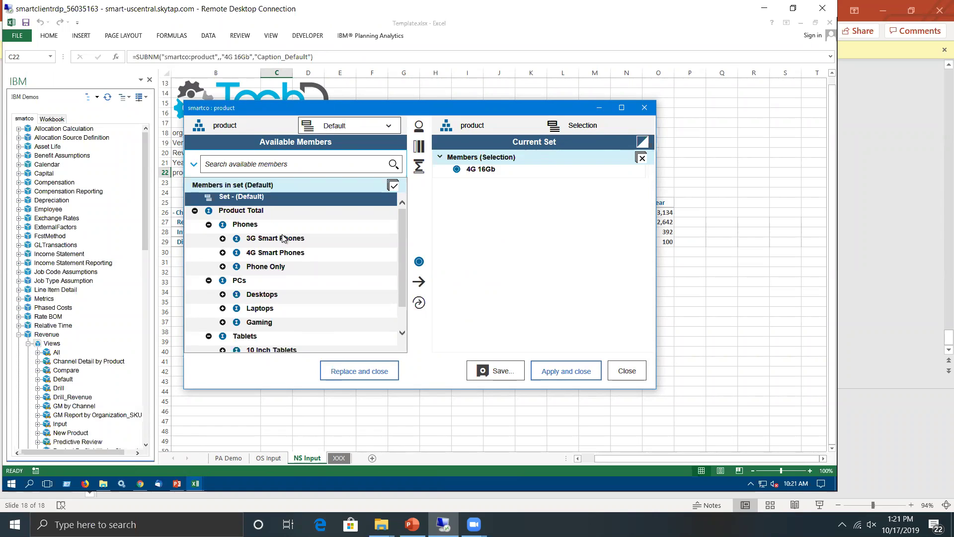
click(223, 252)
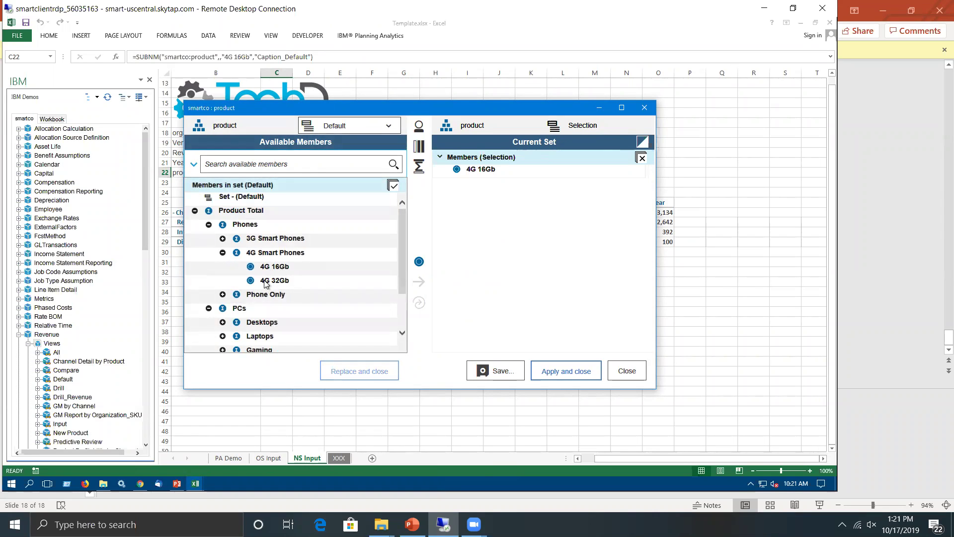
click(222, 294)
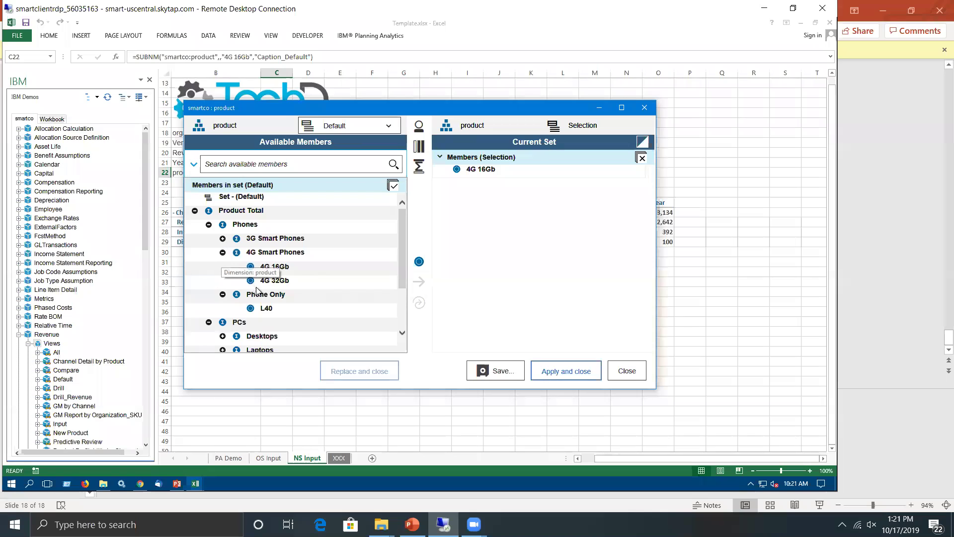
click(223, 238)
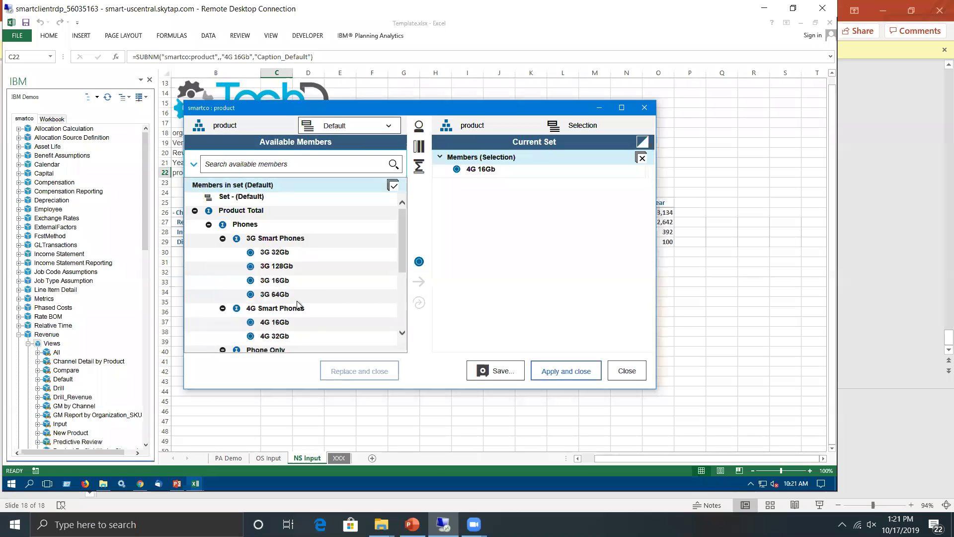
click(209, 225)
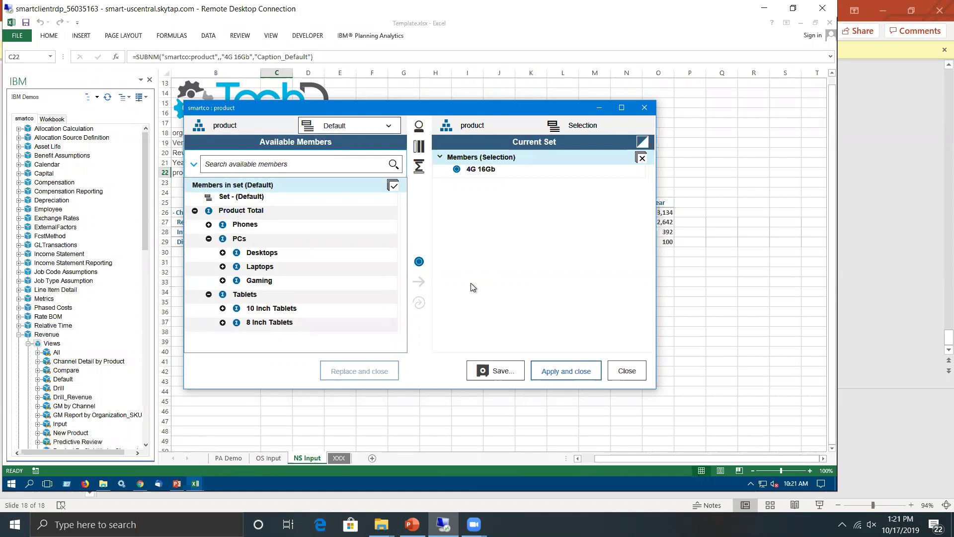
click(209, 224)
click(223, 252)
click(284, 281)
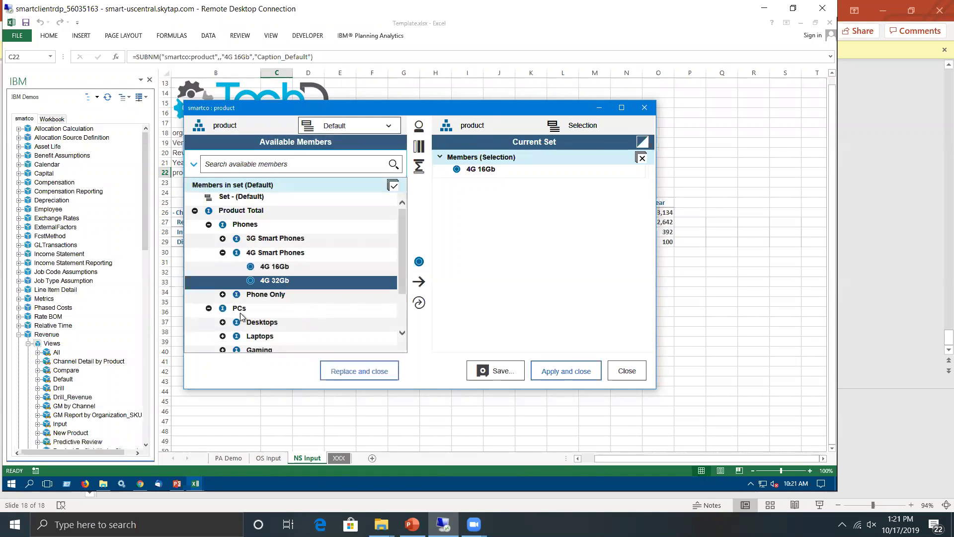
click(419, 304)
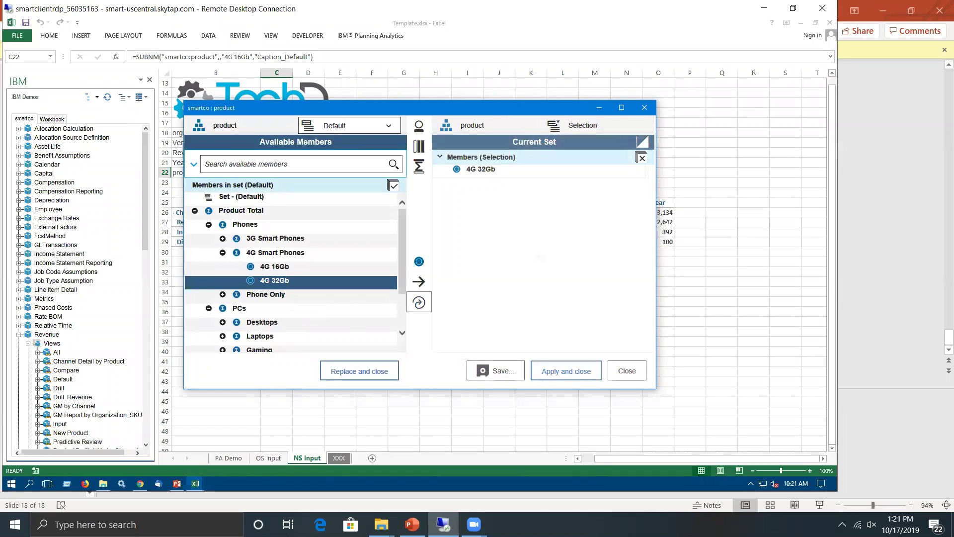
click(566, 376)
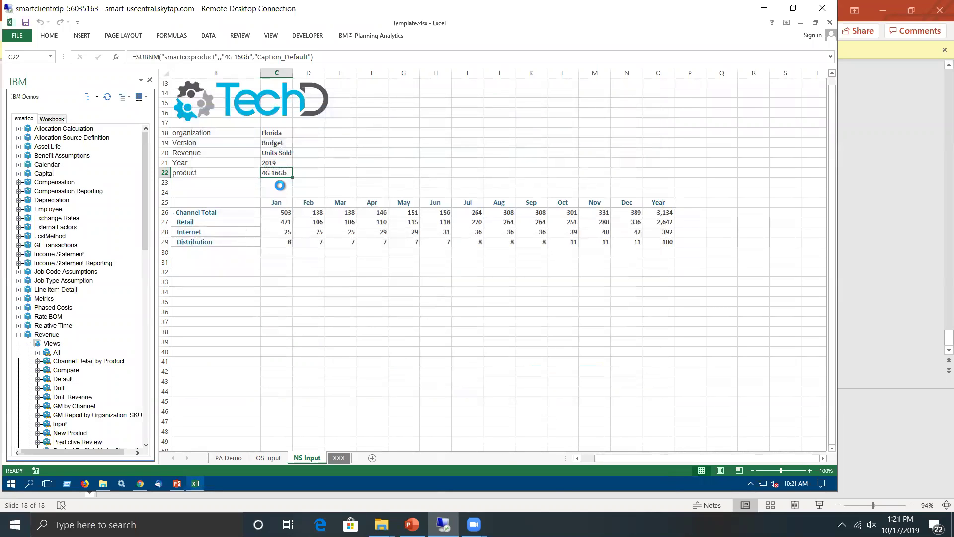
Step: Check the DBRW formula behind the January Internet value, then go to the XXX sheet
click(395, 362)
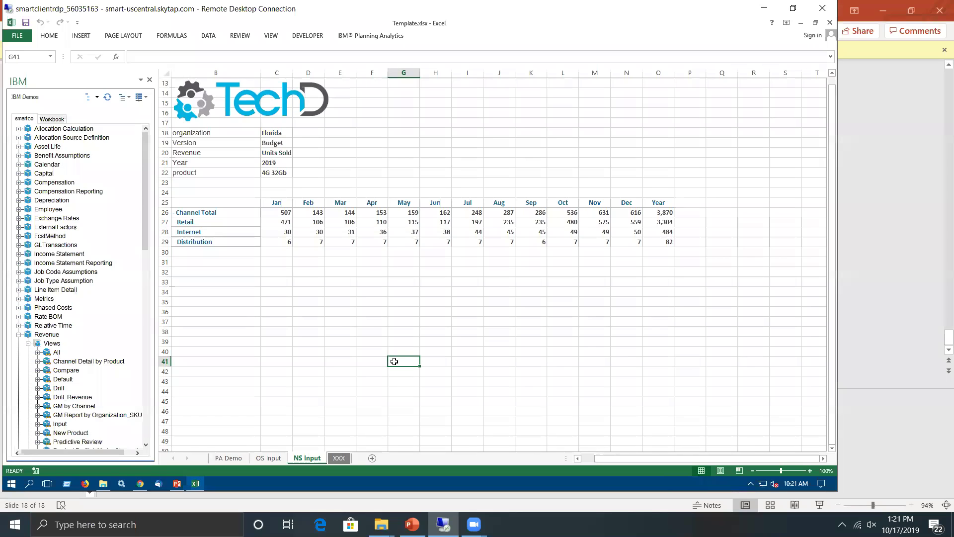
click(355, 349)
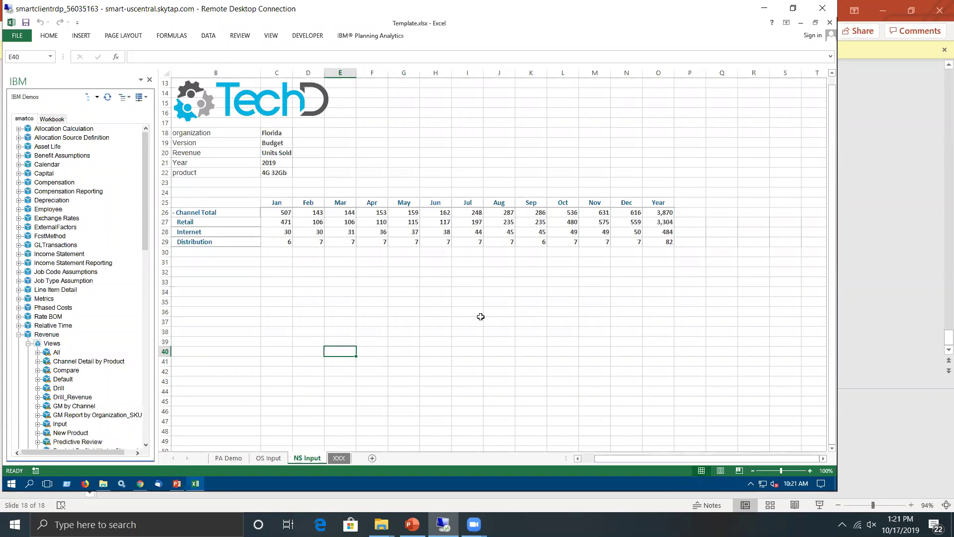
click(279, 228)
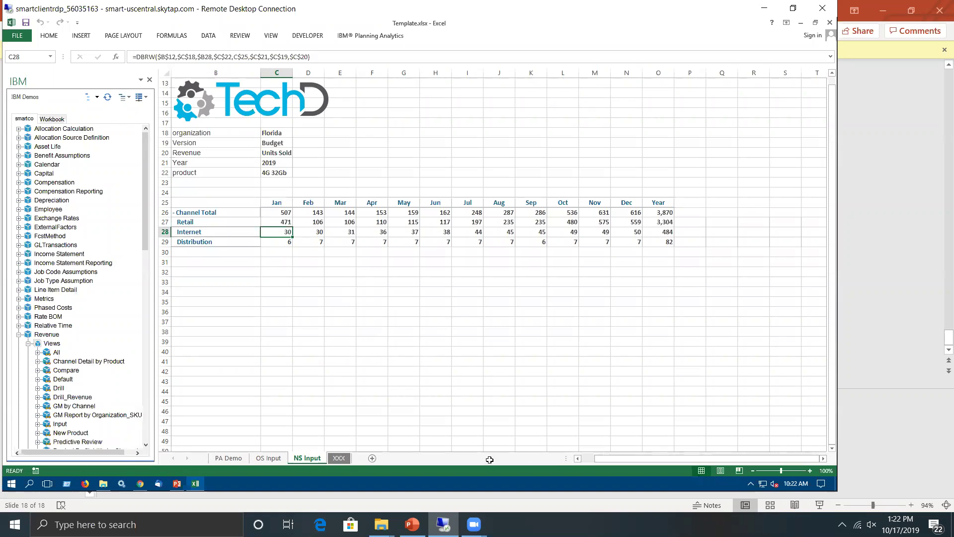
click(336, 458)
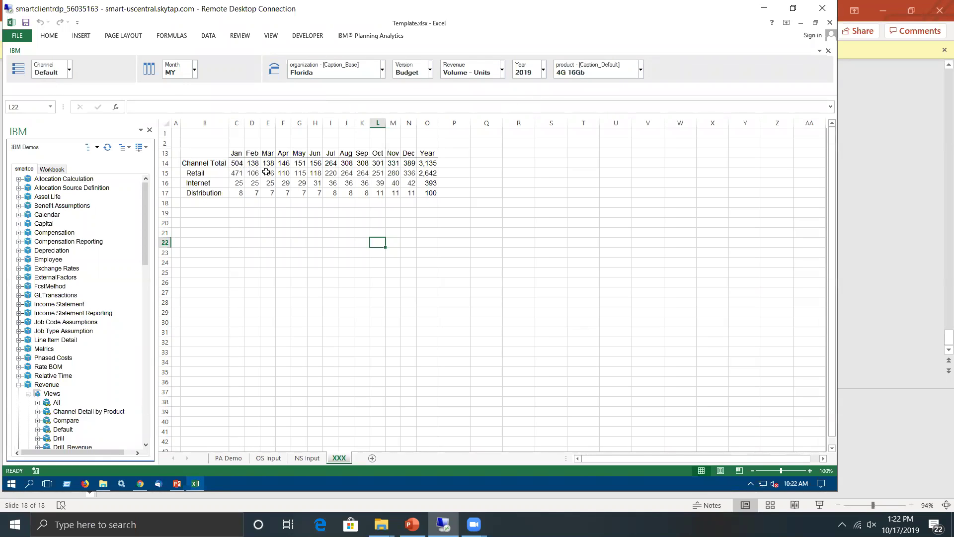
Step: Nest product beside Month in the XXX report columns, keeping Revenue as Volume - Units
drag(480, 72, 222, 70)
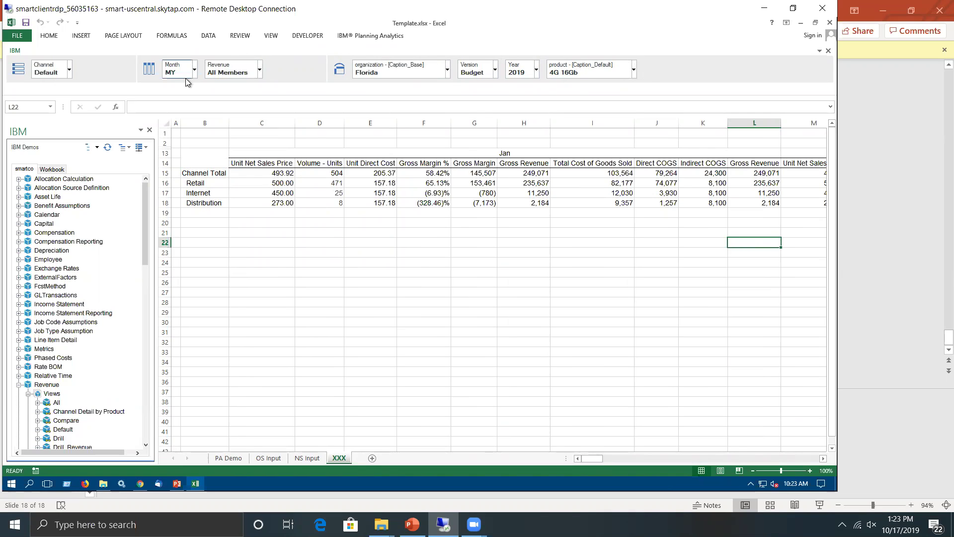
drag(208, 68, 248, 106)
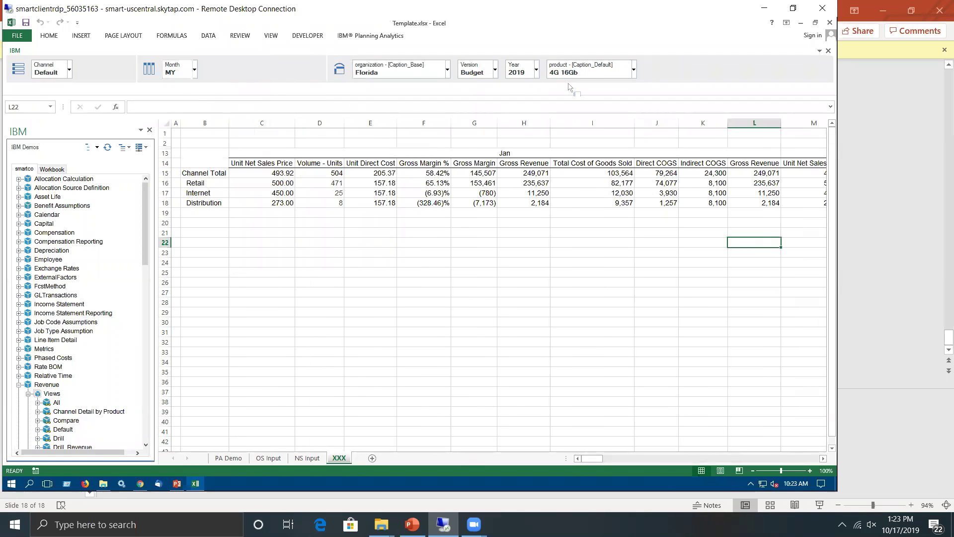
drag(646, 70, 644, 70)
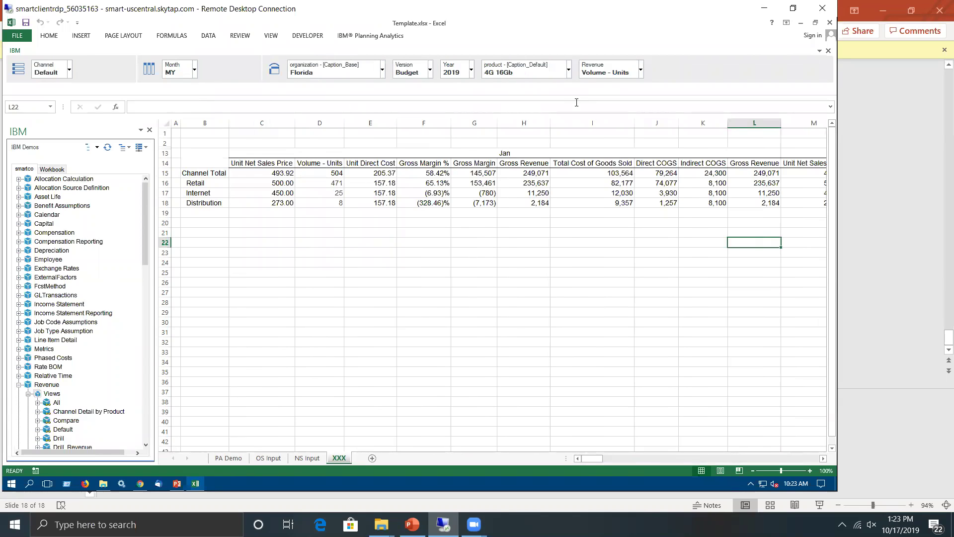
drag(505, 66, 468, 100)
drag(237, 87, 212, 71)
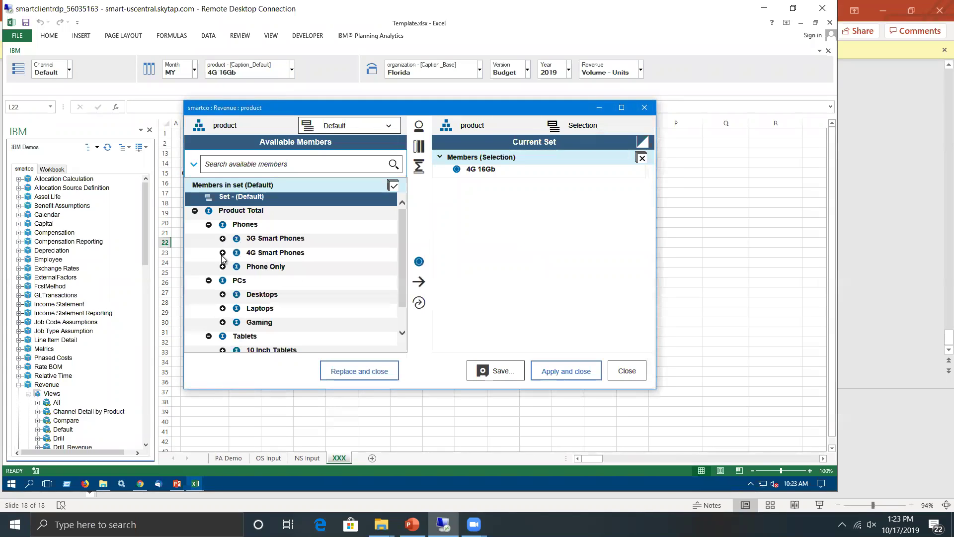
Step: Replace the product set with 4G Smart Phones, 4G 16Gb and 4G 32Gb and apply it
click(222, 252)
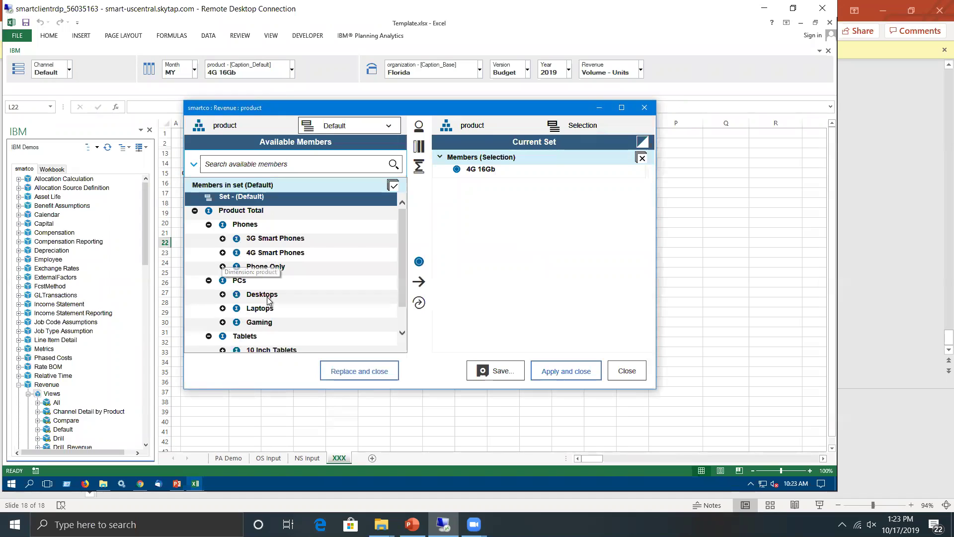
click(270, 253)
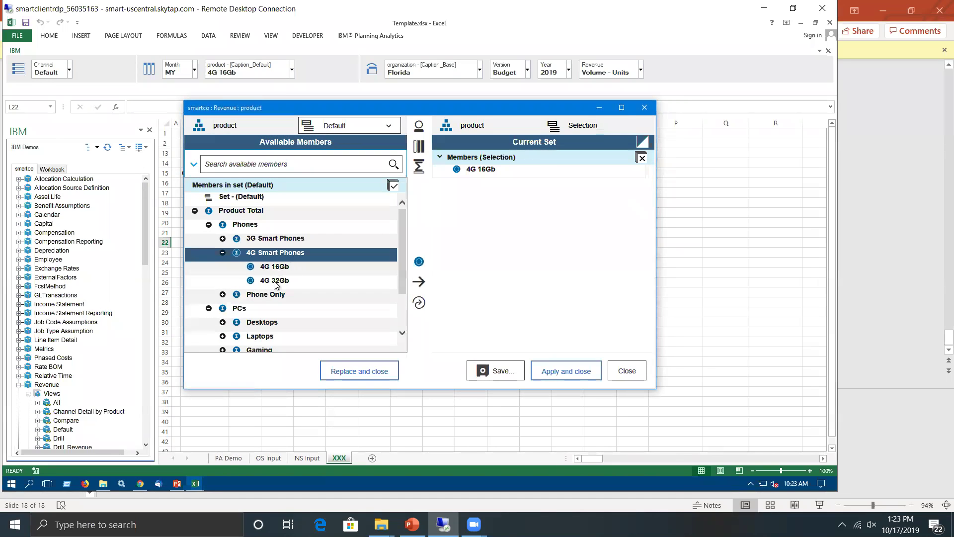
shift+click(276, 281)
click(420, 303)
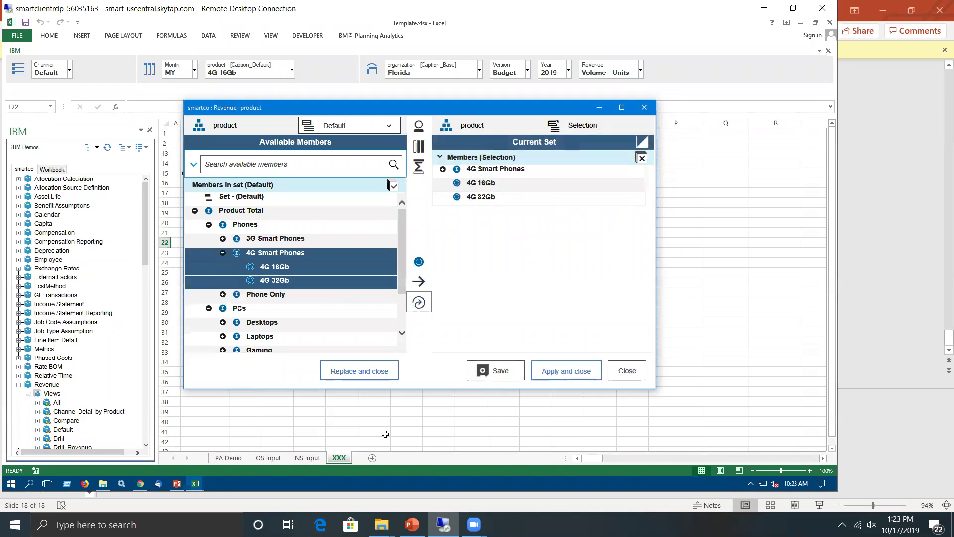
click(565, 371)
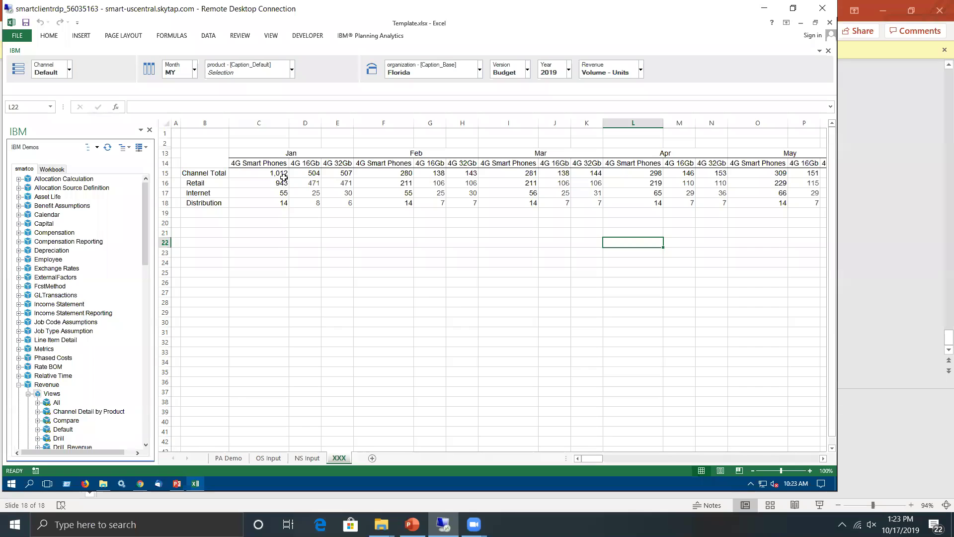
Step: Put product ahead of Month in the columns and move organization onto the rows before Channel
drag(172, 74, 314, 71)
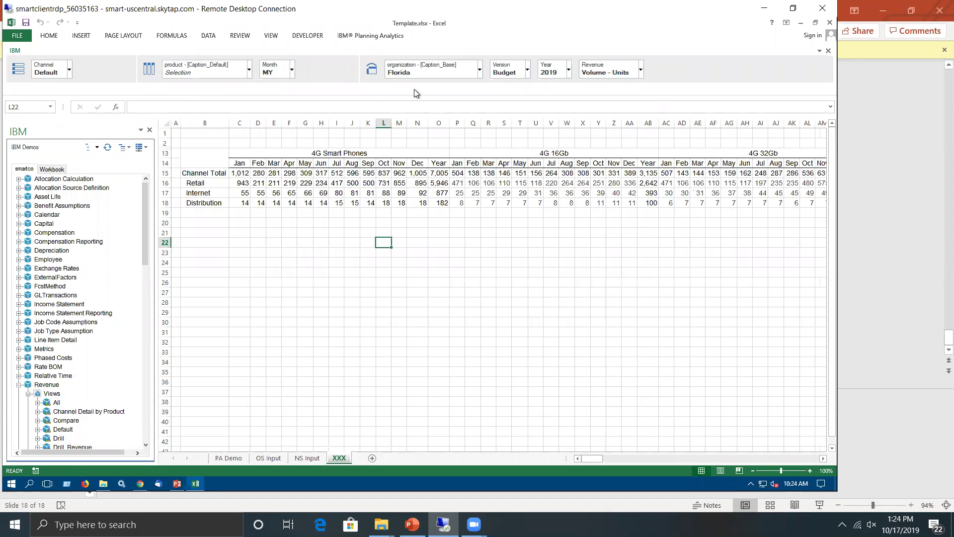
mouse_move(405, 70)
mouse_down()
mouse_move(412, 80)
mouse_move(28, 73)
mouse_up()
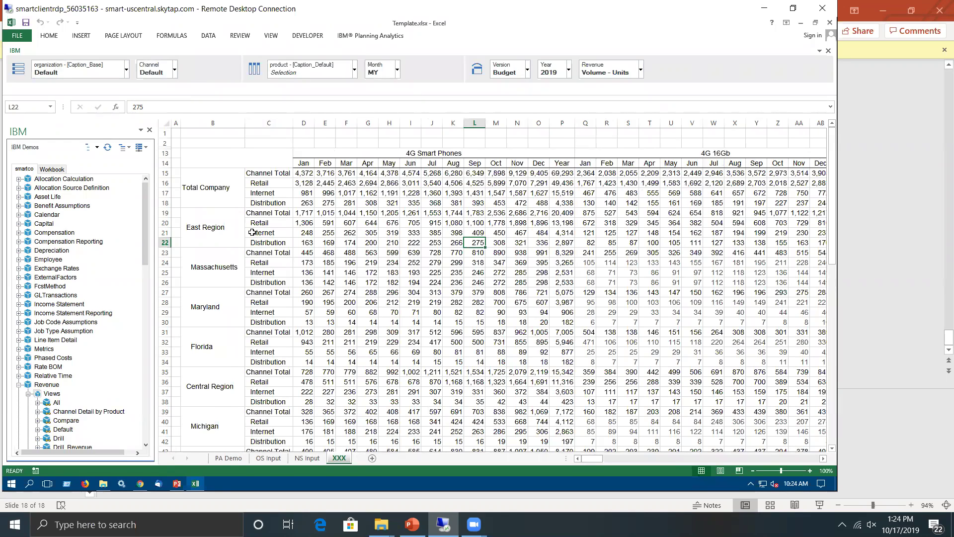
scroll(331, 195, down, 5)
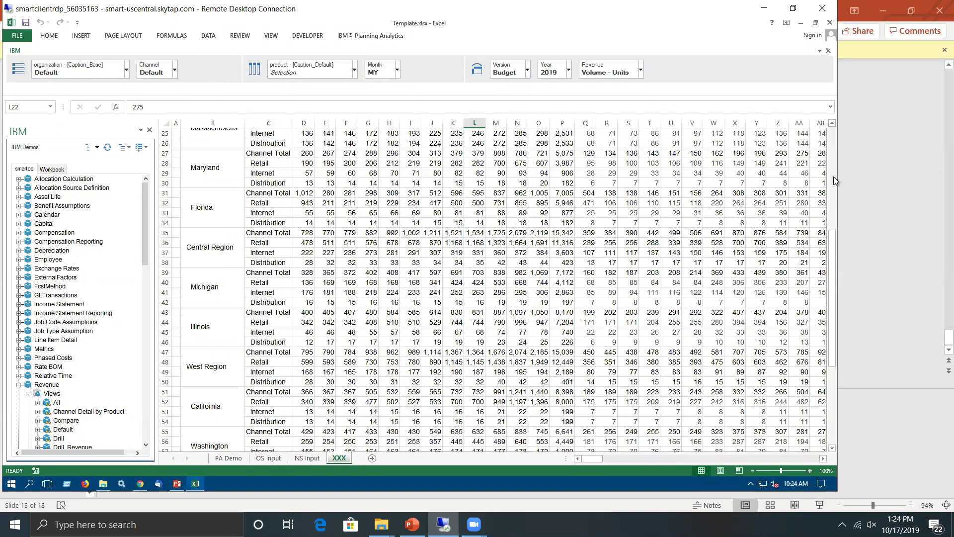
scroll(418, 341, up, 5)
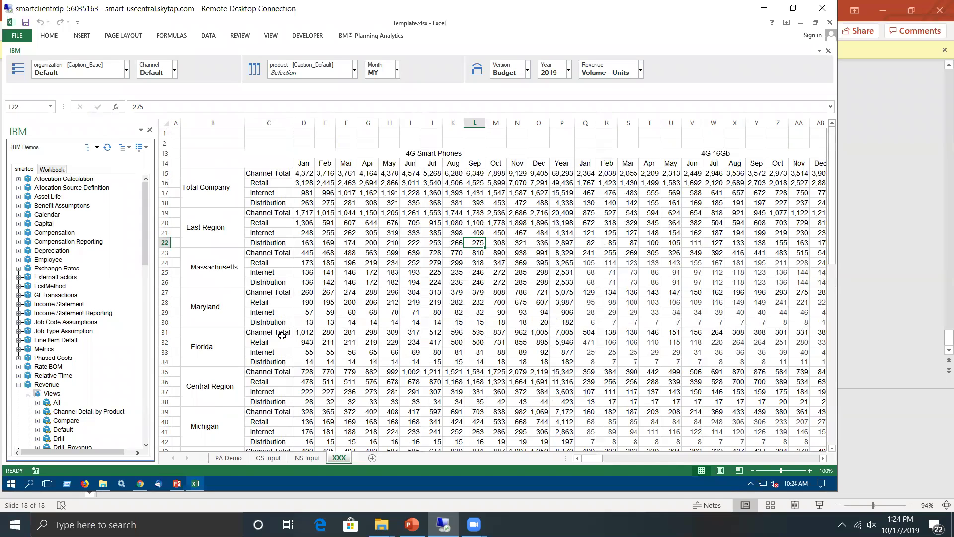
click(418, 283)
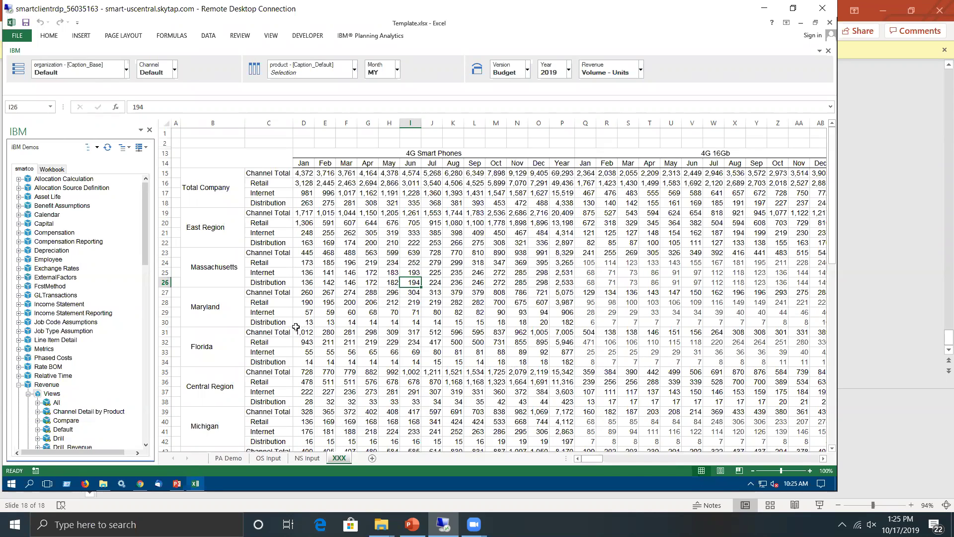
drag(304, 312, 303, 332)
click(347, 303)
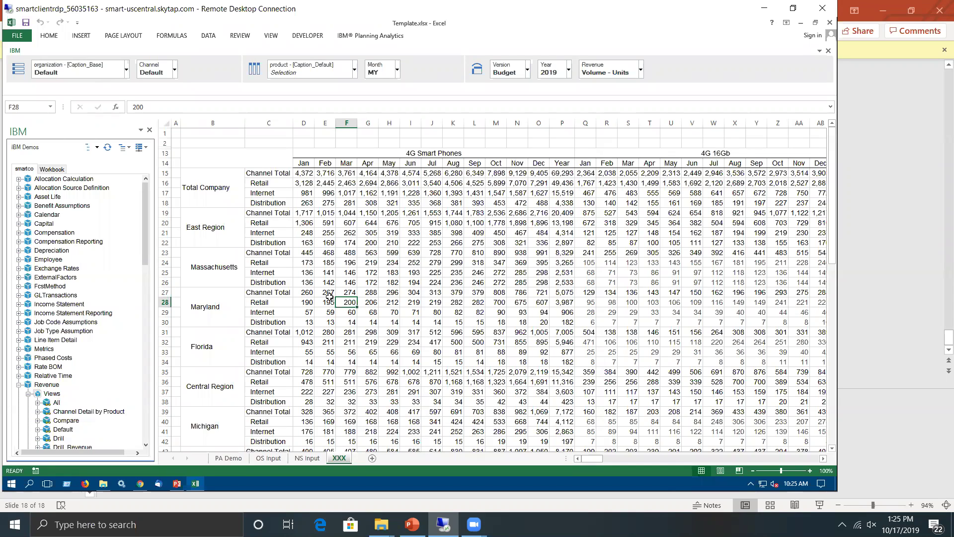
Step: Open the Revenue book's Product Unit Forecast sheet in the browser, then return to Excel
click(139, 484)
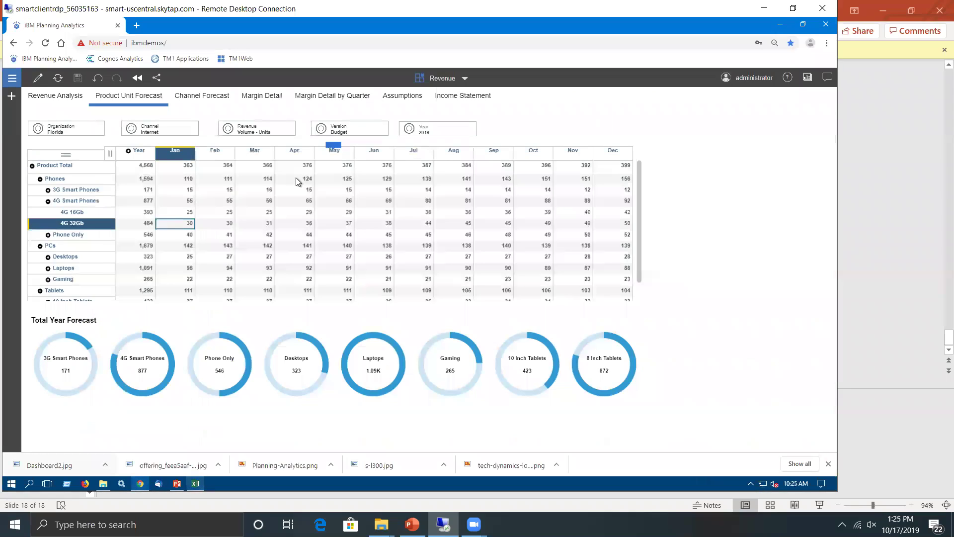
click(444, 78)
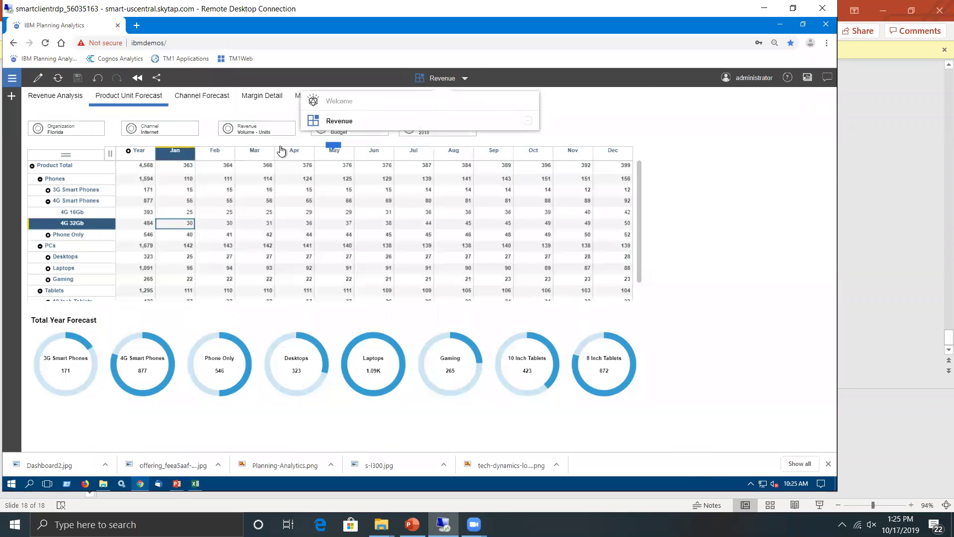
click(339, 100)
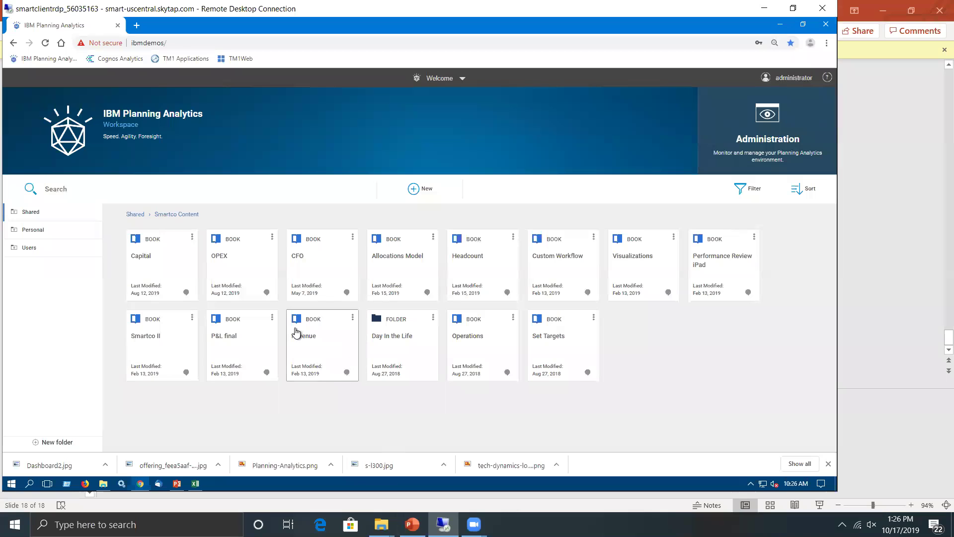
click(328, 341)
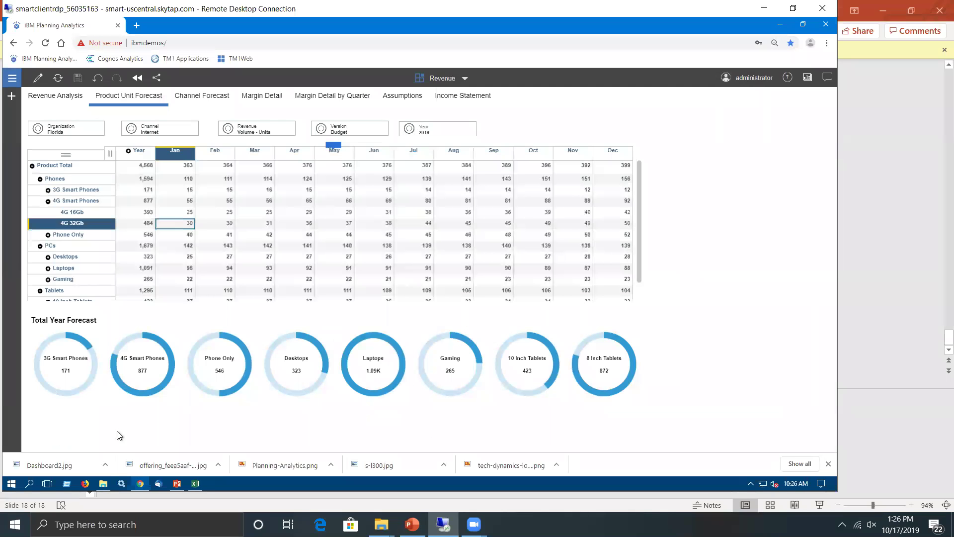
click(54, 95)
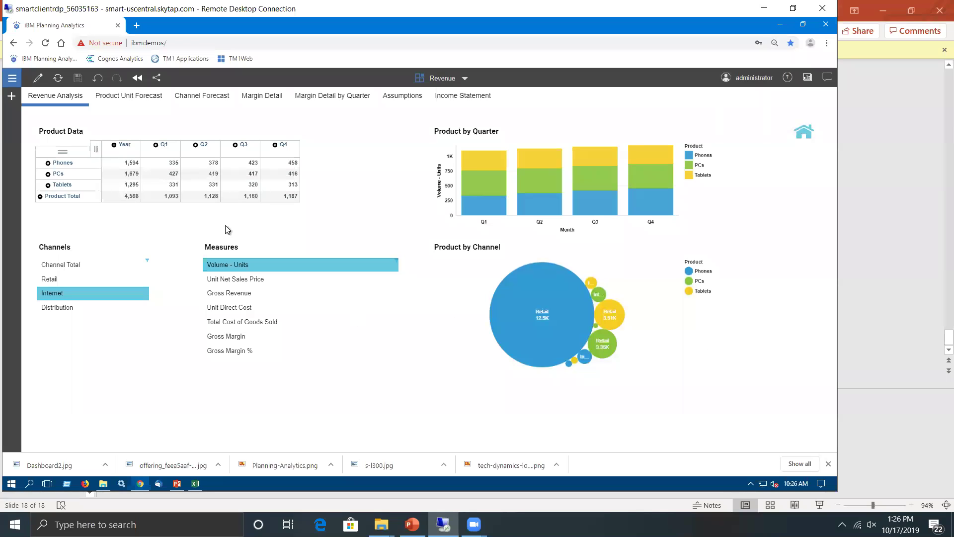
click(123, 96)
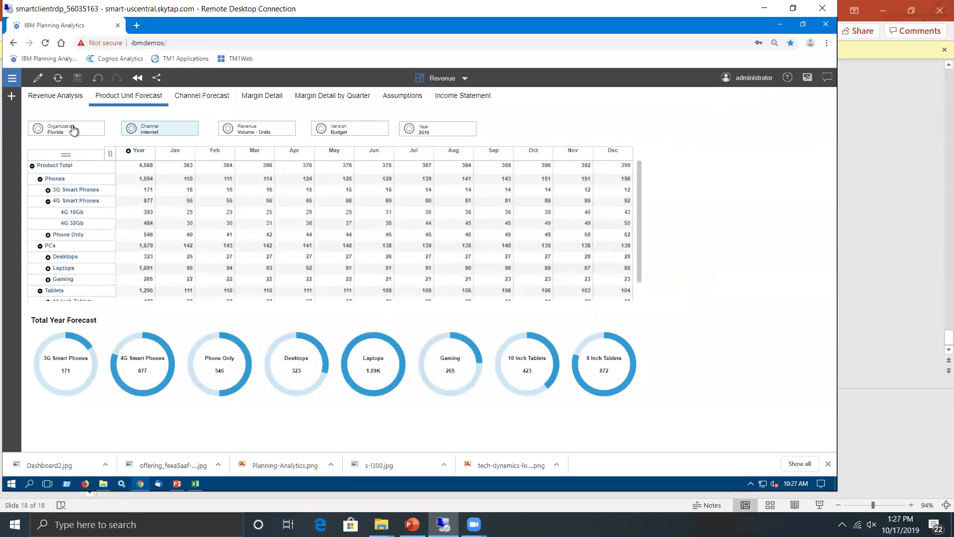
click(195, 484)
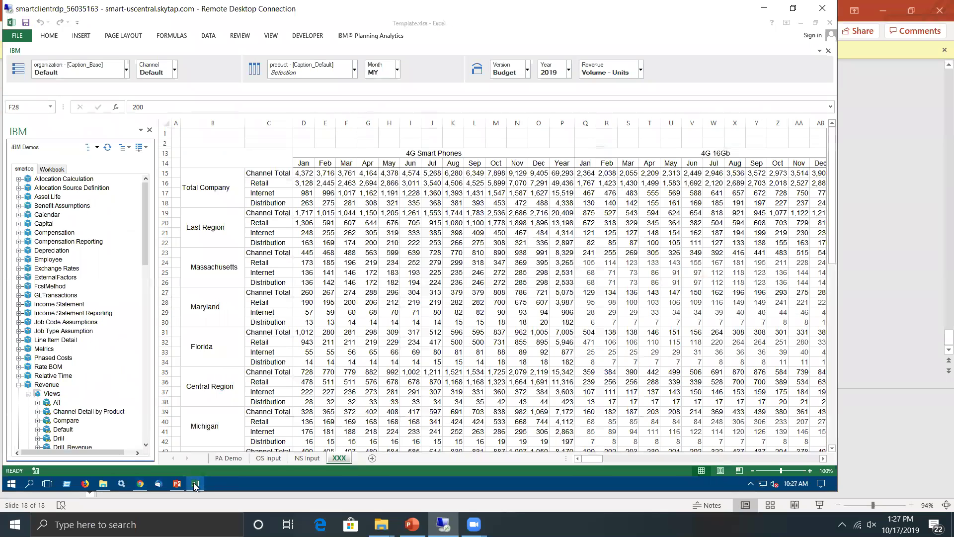
click(195, 484)
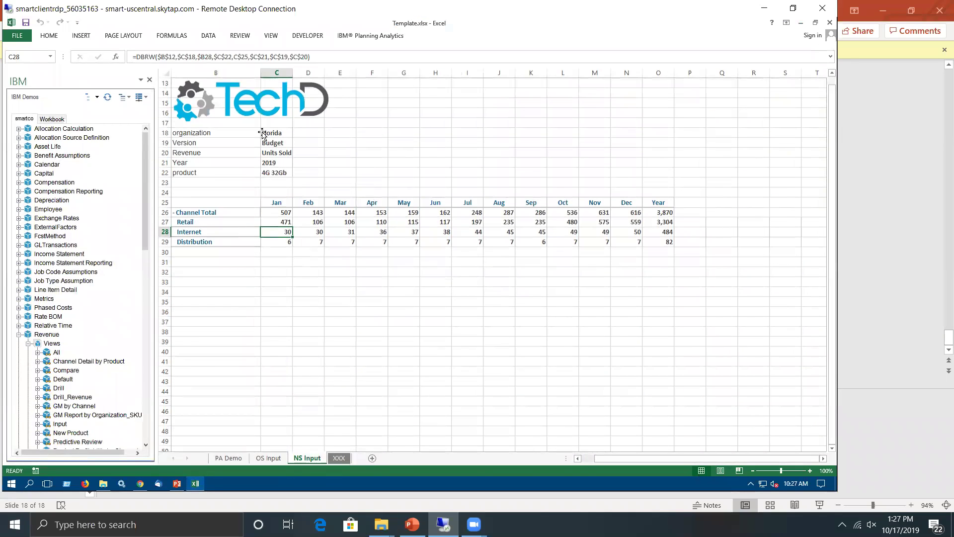
Step: Set the NS Input report's product back to 4G 16Gb and return to the browser
click(272, 171)
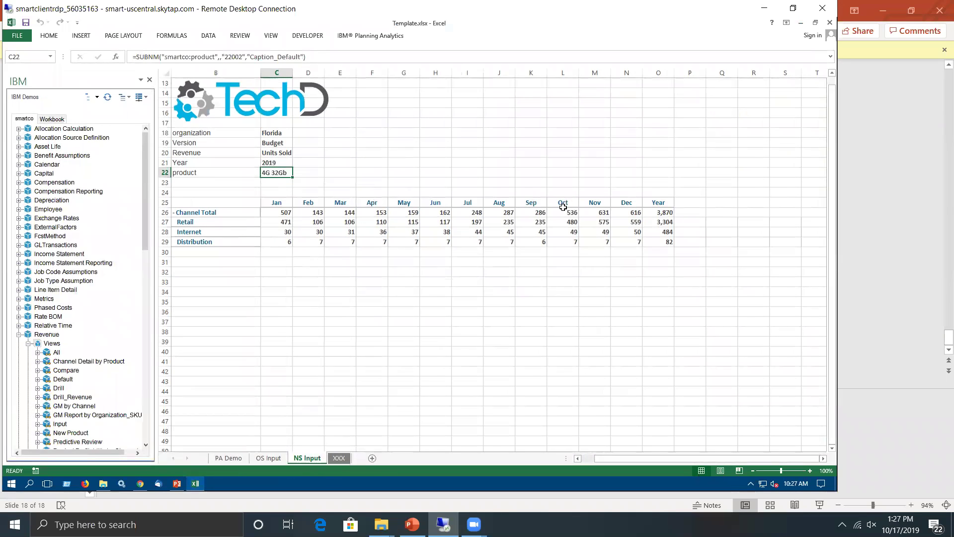
double_click(278, 173)
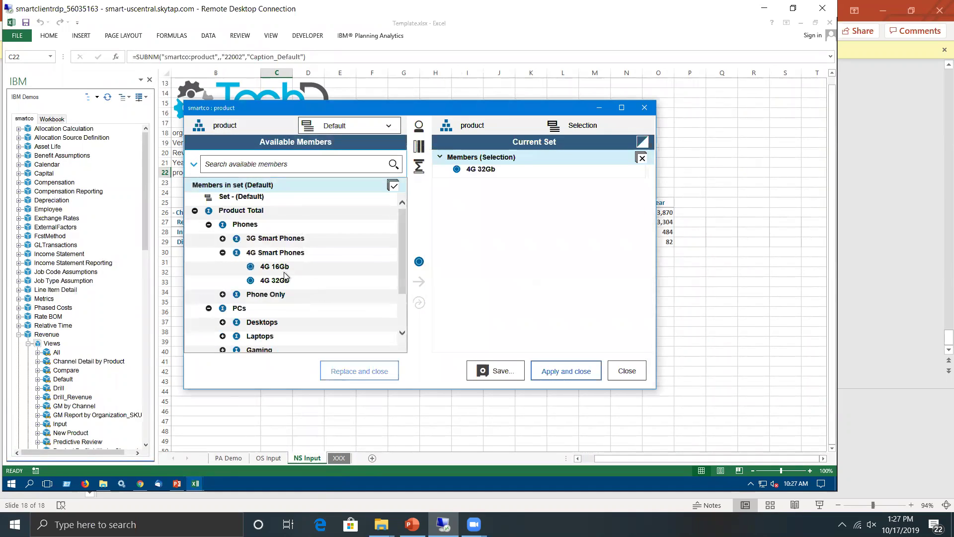
click(278, 267)
click(419, 302)
click(574, 372)
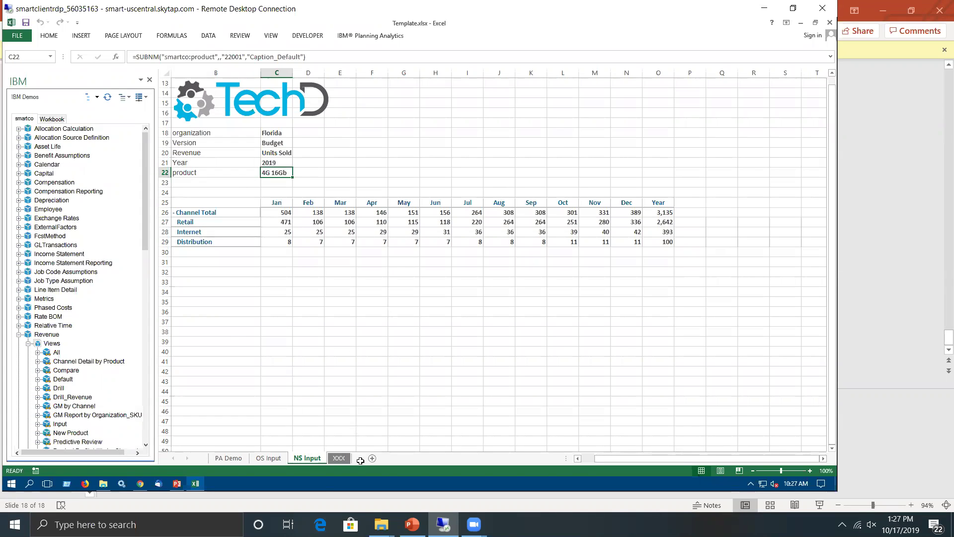
click(141, 484)
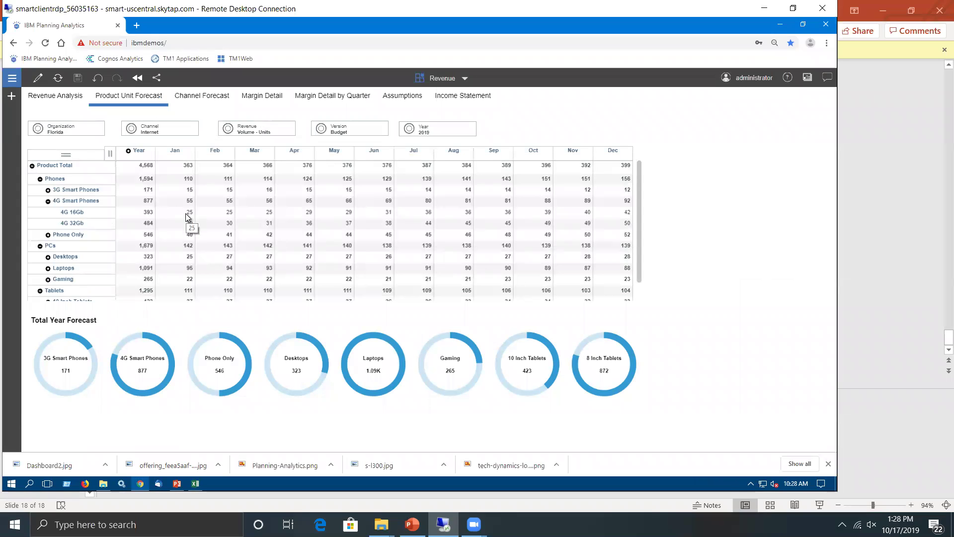
Step: Enter 30 as the January Internet value in Excel
click(191, 485)
click(286, 233)
text(30)
key(Return)
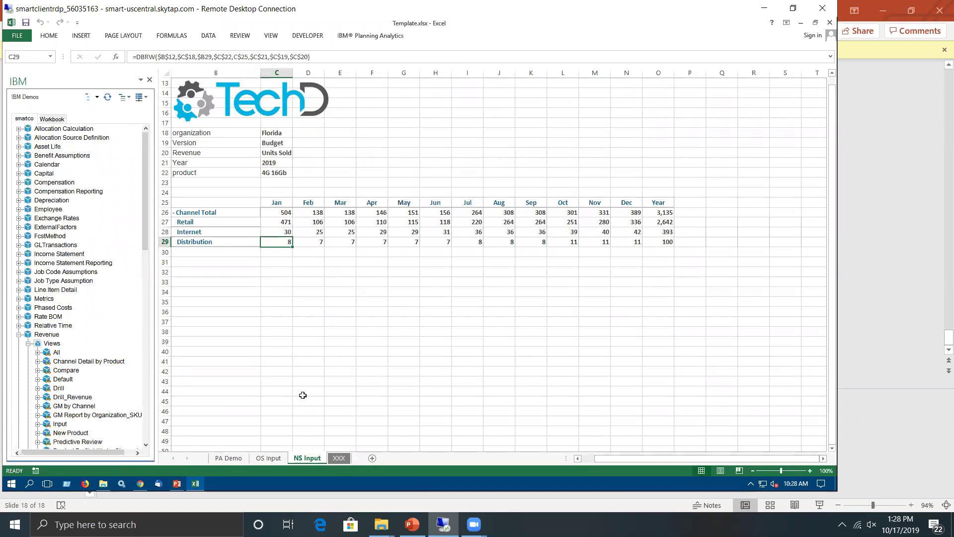
Step: Refresh the Product Unit Forecast sheet and raise the January 4G 16Gb forecast to 35
click(140, 484)
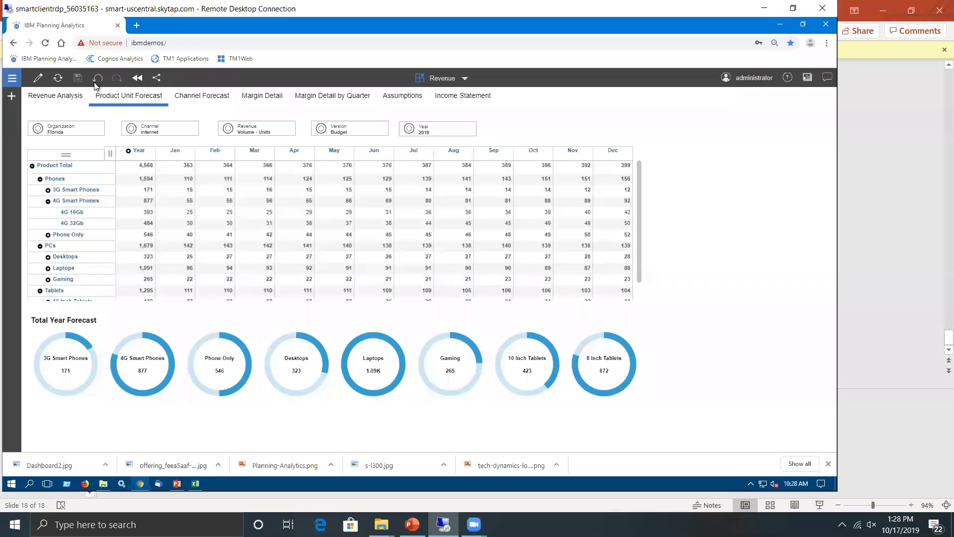
click(57, 78)
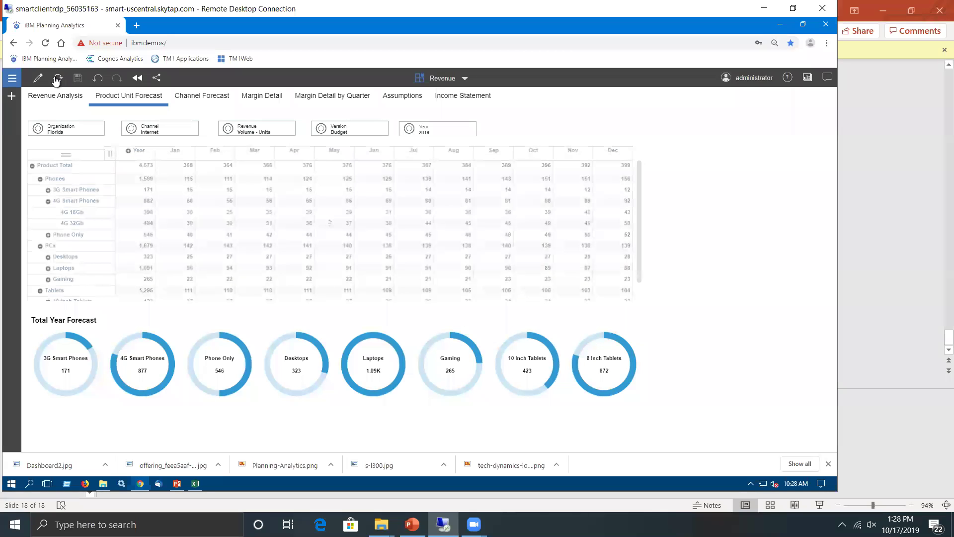
click(184, 214)
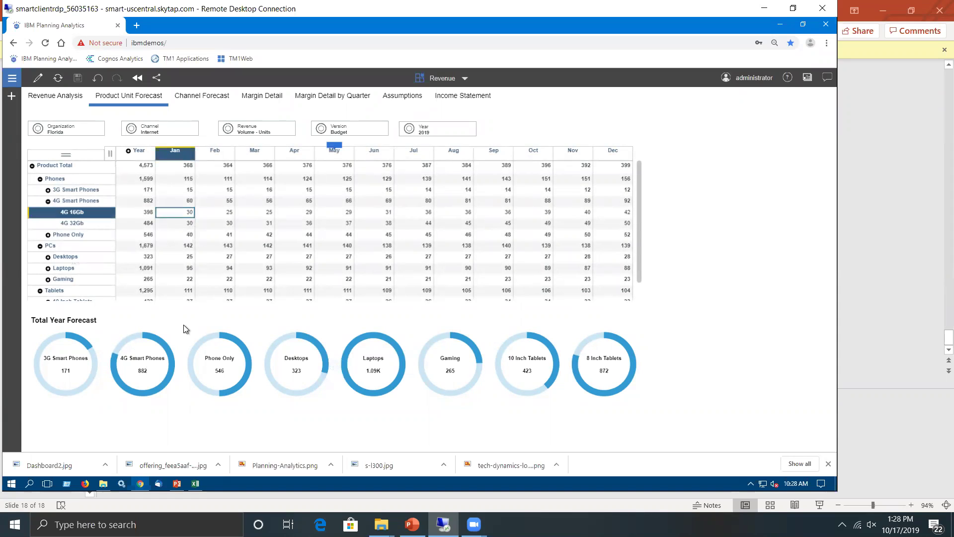
text(35)
key(Return)
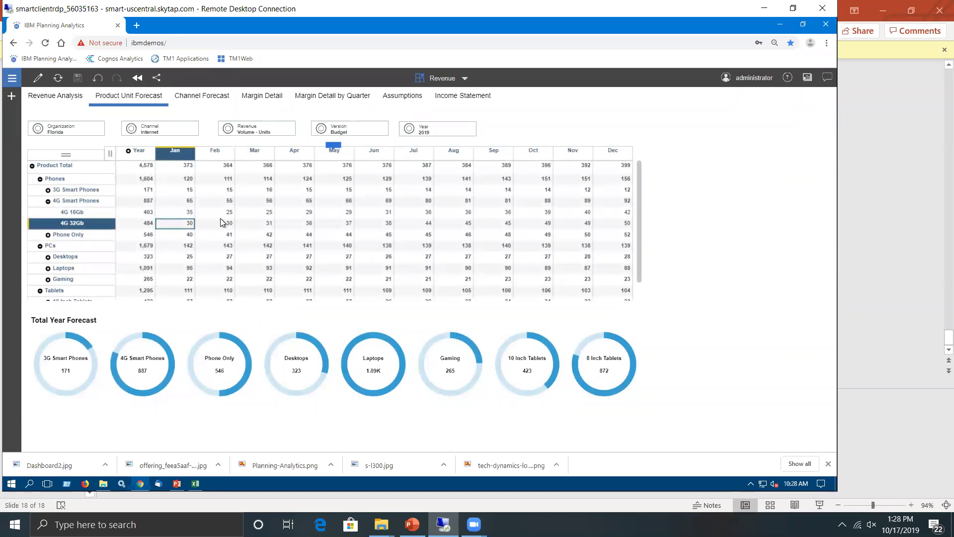
click(194, 484)
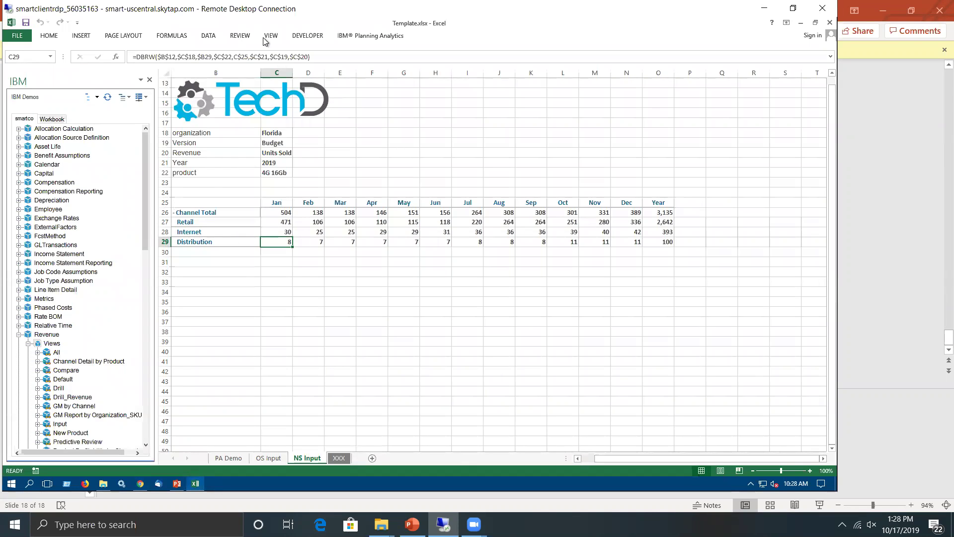
Step: Refresh the Excel report so C28 January Internet shows 35, then return to Chrome
key(ctrl+F1)
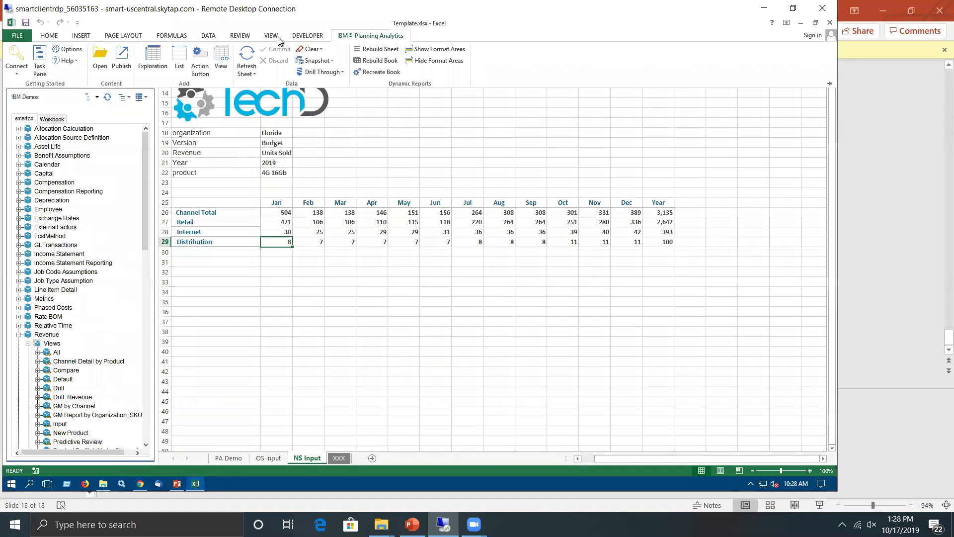
click(246, 53)
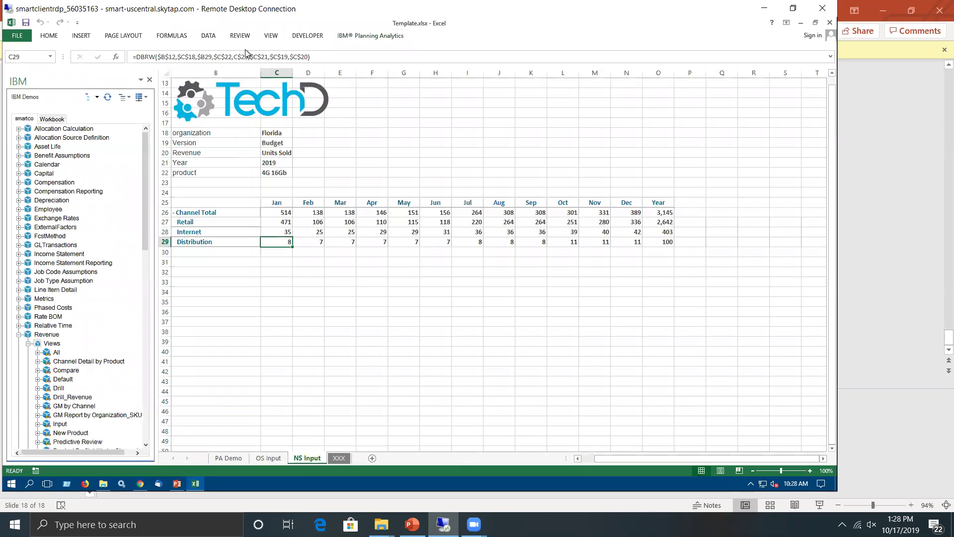
click(279, 230)
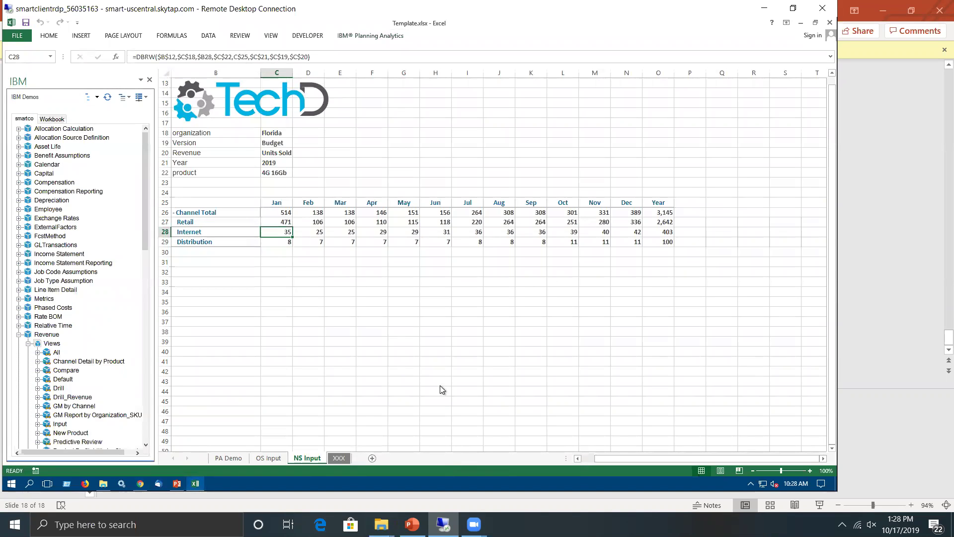
drag(454, 362, 447, 367)
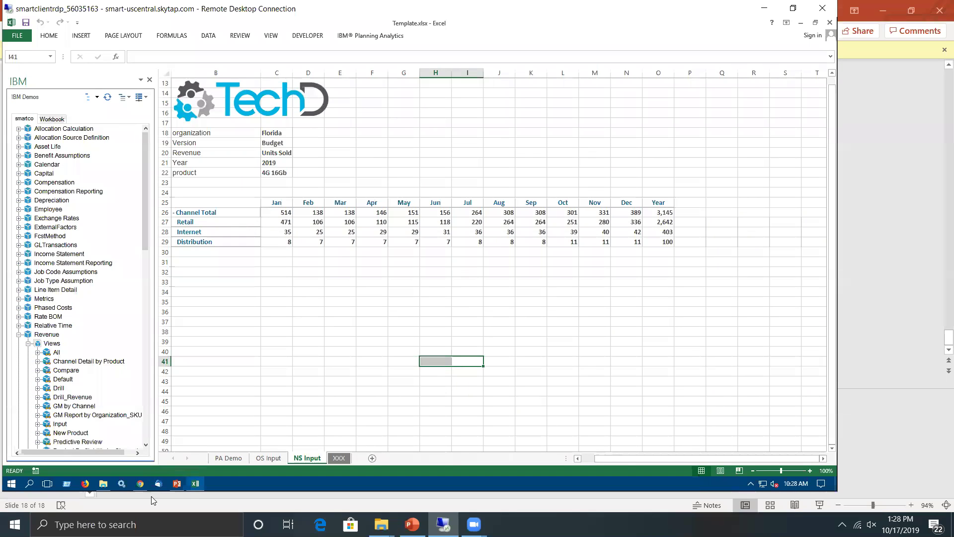
click(141, 483)
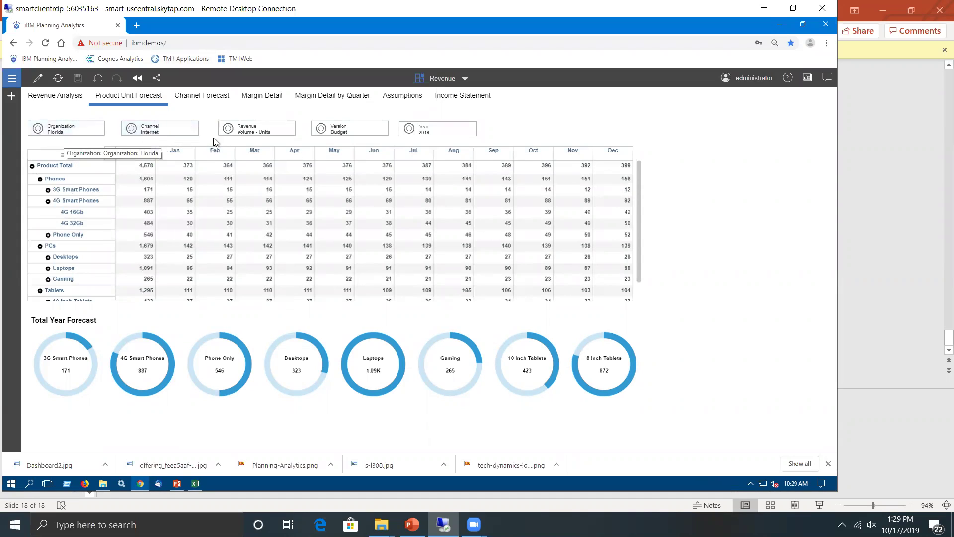
Step: Filter the Product Unit Forecast to the Retail channel, then reopen the channel choices
click(149, 132)
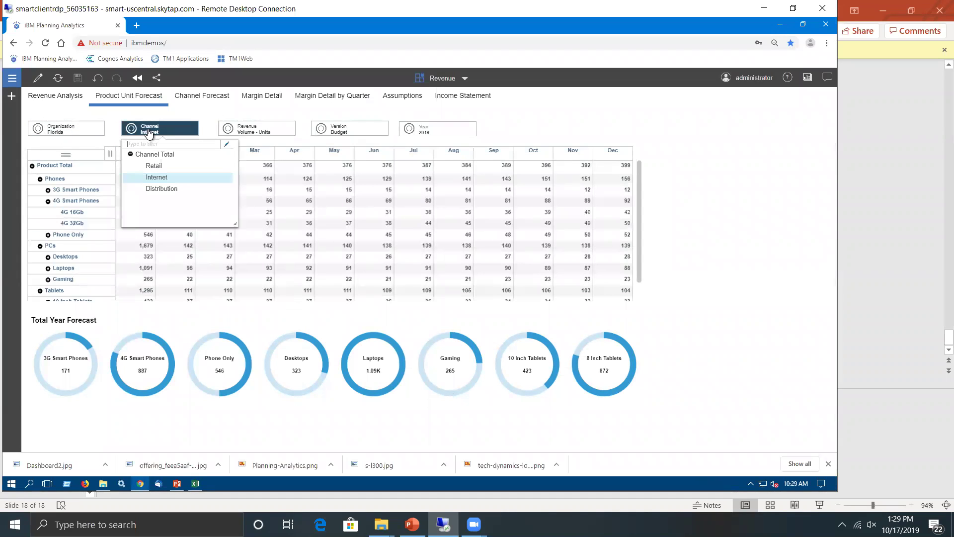
click(157, 166)
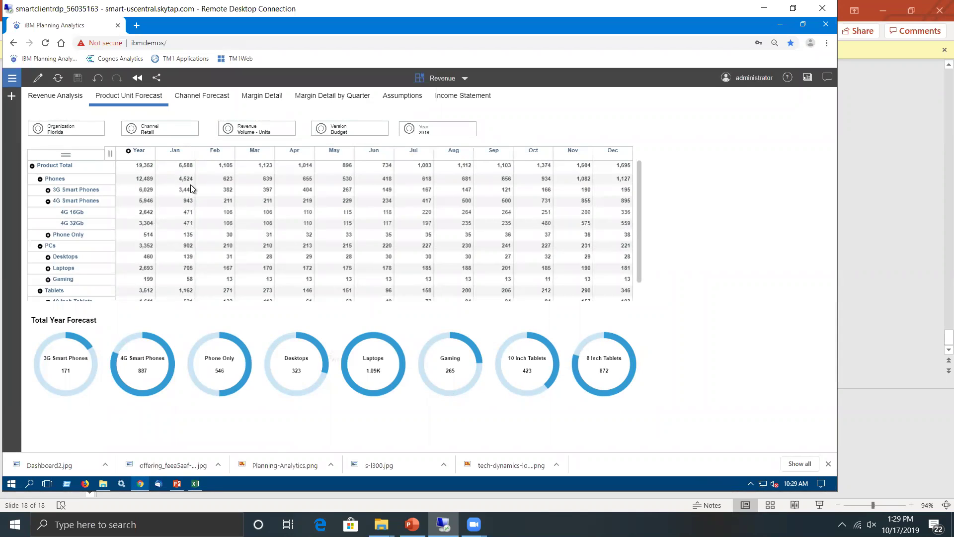
click(148, 131)
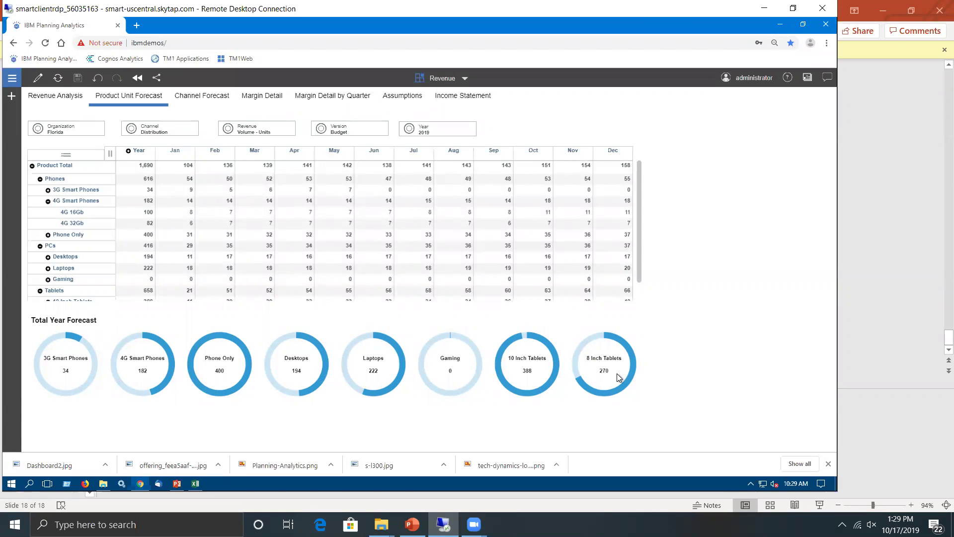
Step: Review the Channel Forecast sheet for 4G 16Gb, then move to the Margin Detail sheet
click(199, 100)
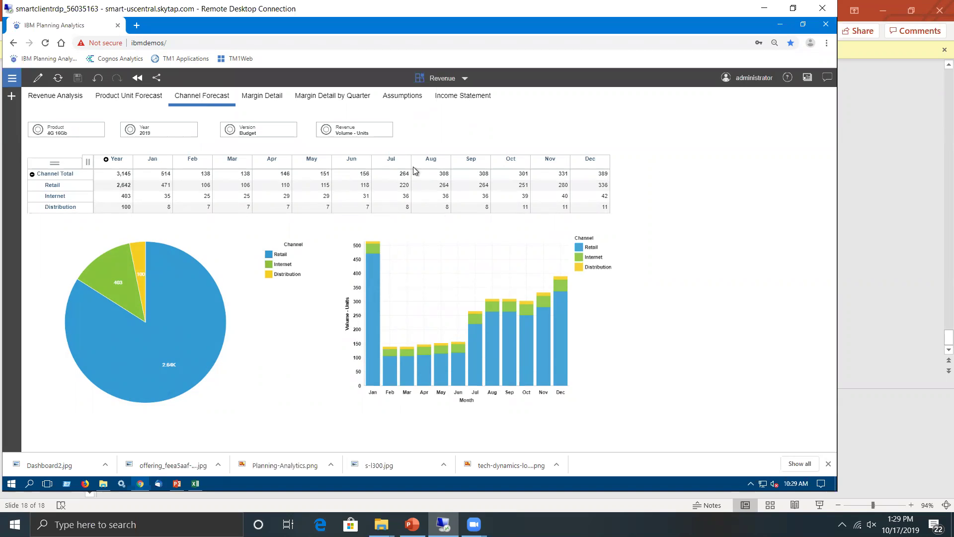
click(261, 101)
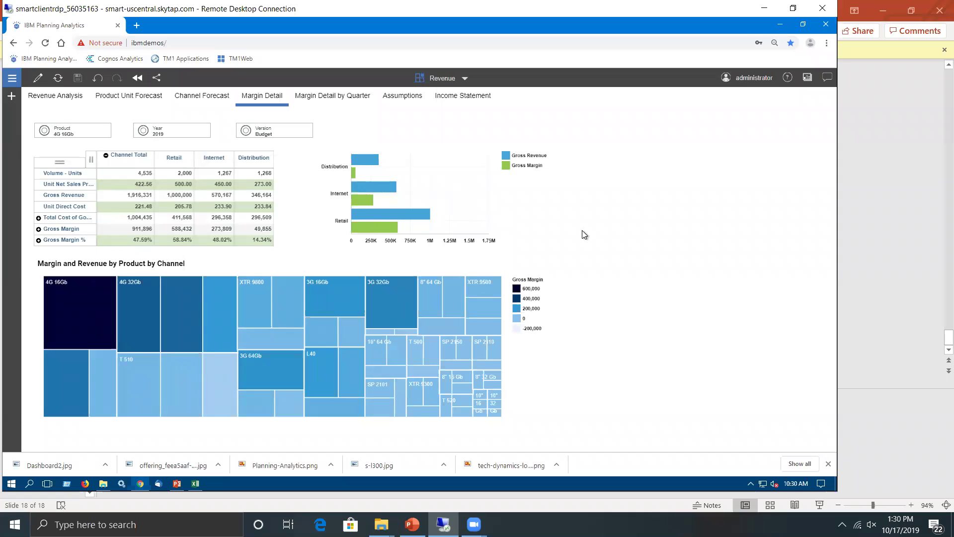
click(196, 485)
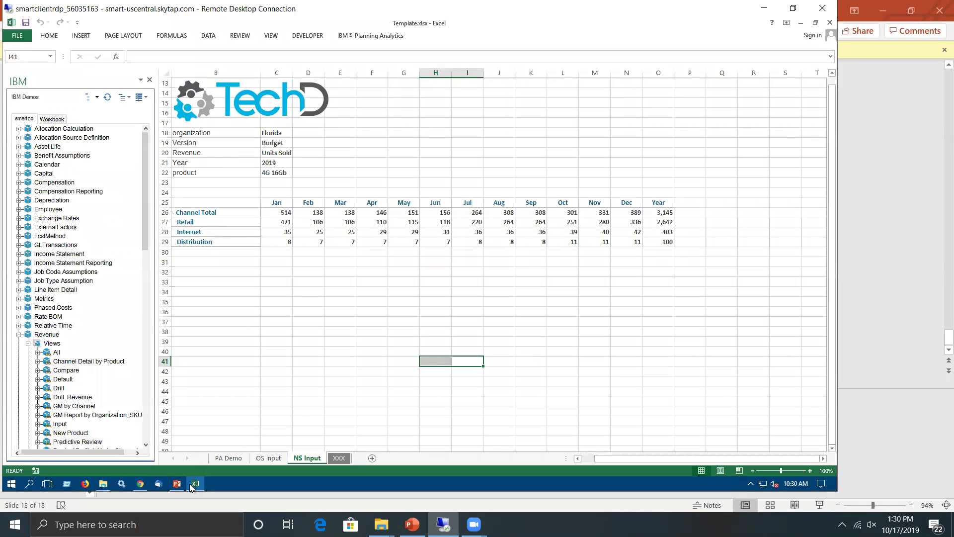
click(199, 488)
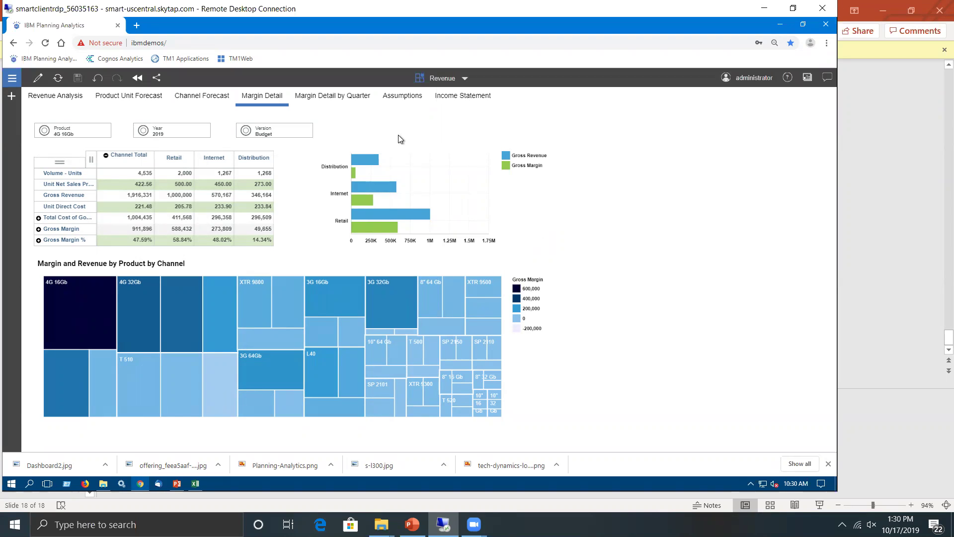
Step: Step through the Margin Detail by Quarter and Assumptions sheets to the Income Statement sheet
click(335, 99)
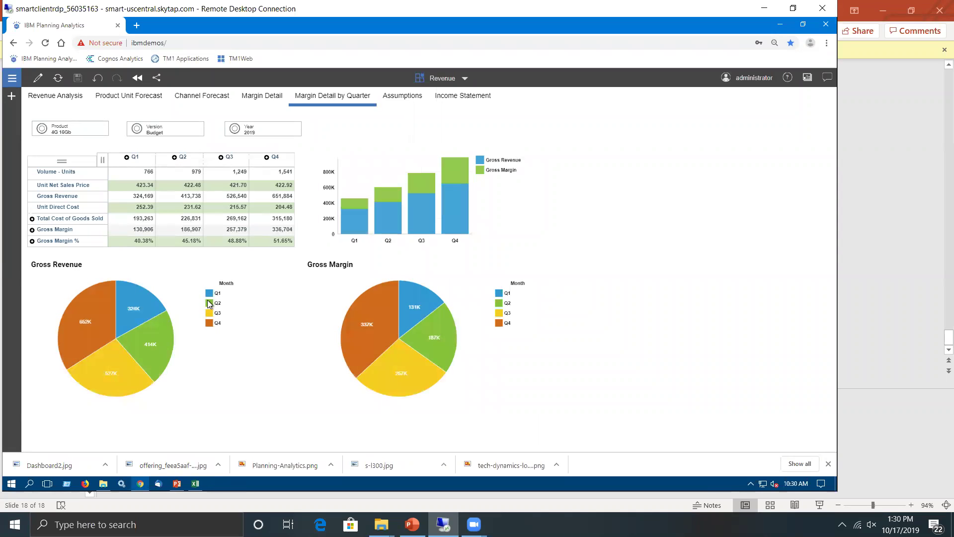
click(407, 97)
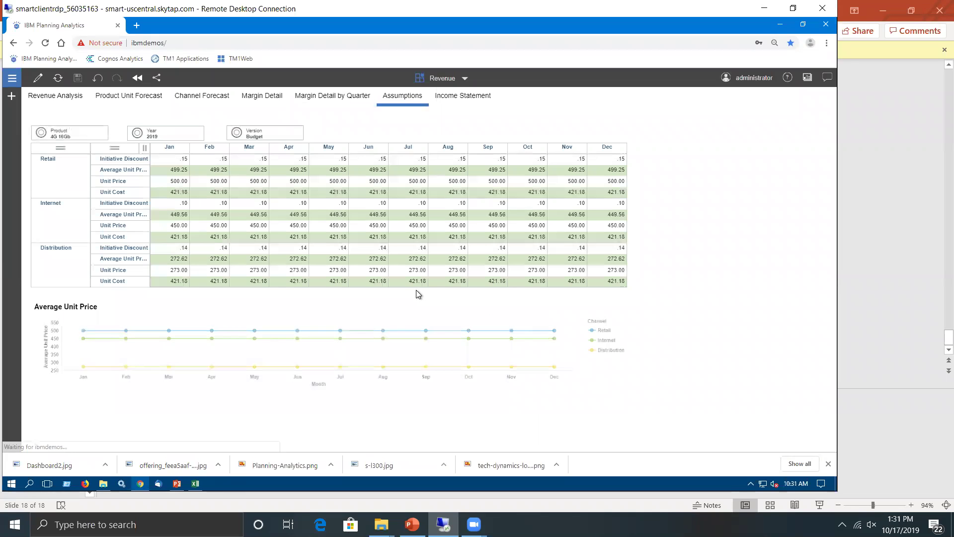
click(469, 101)
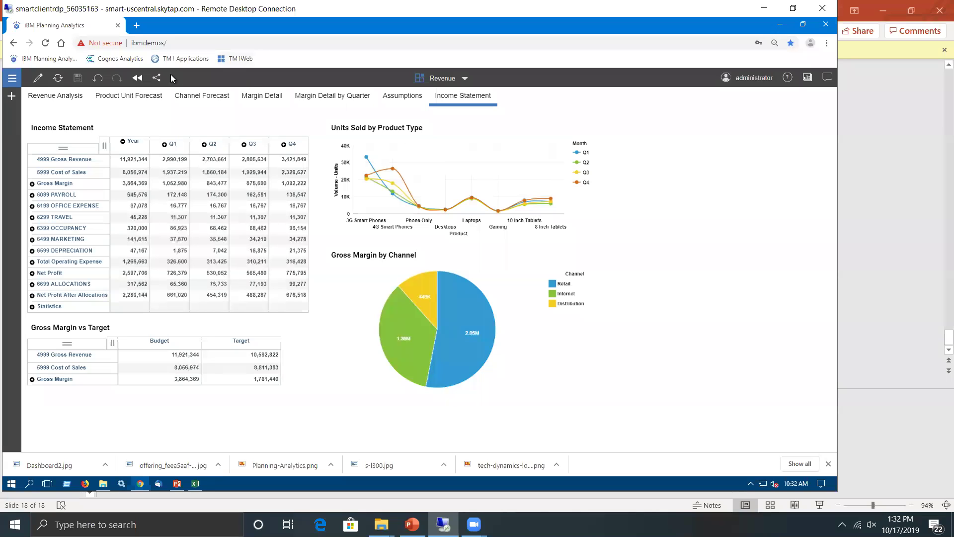
Step: Put the Revenue book in edit mode and expand smartco's cubes down to the Revenue cube
click(38, 78)
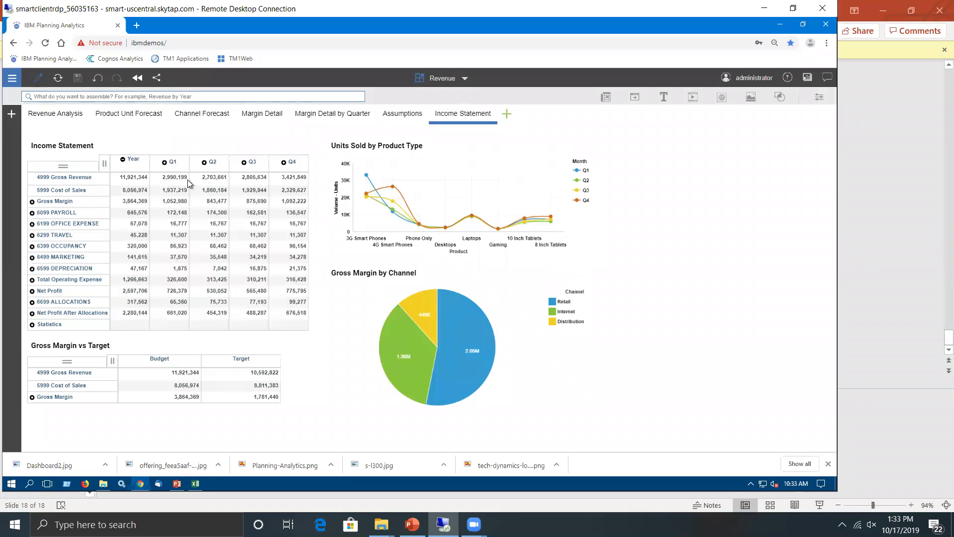
click(12, 117)
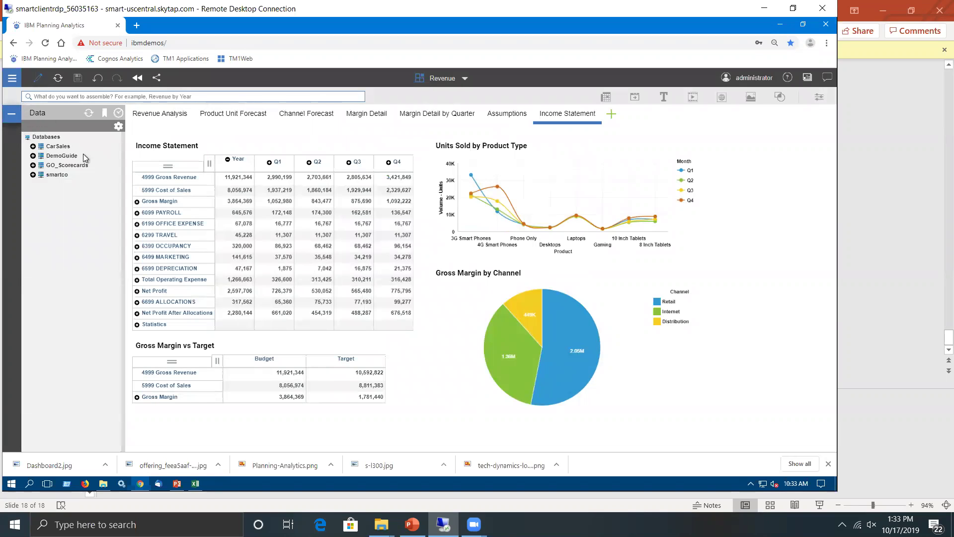
click(37, 174)
click(33, 175)
click(41, 193)
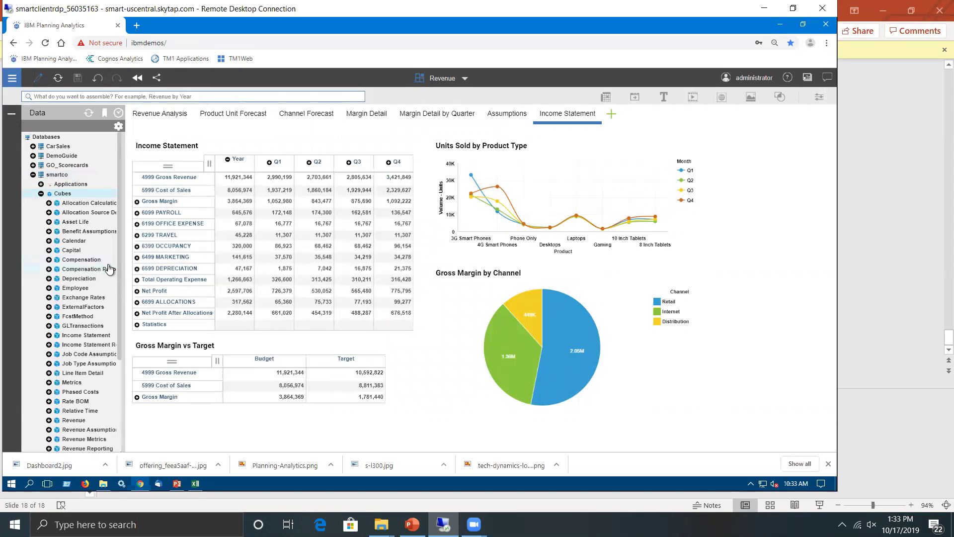
click(49, 420)
Step: Widen the Data panel, list the Revenue cube's saved views, and start a new sheet
drag(125, 273, 174, 294)
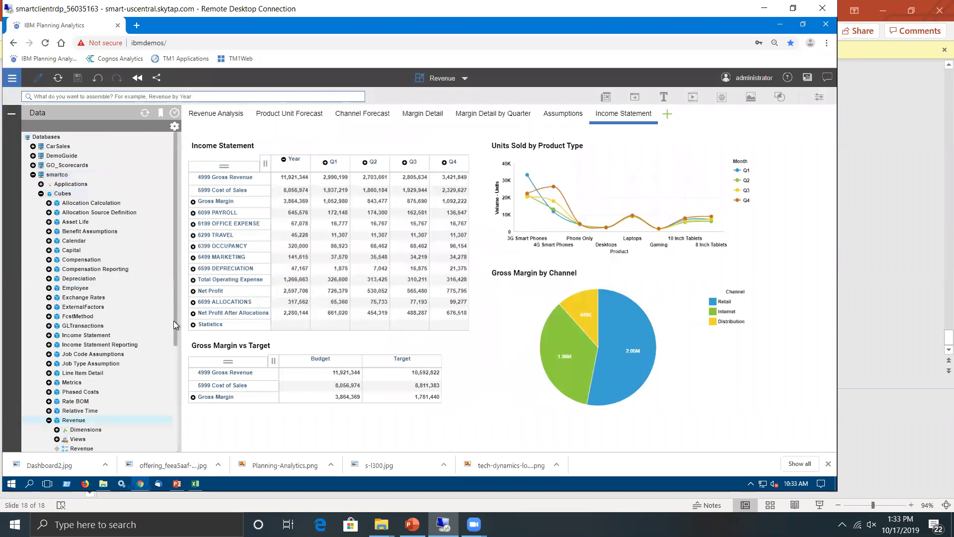
scroll(166, 362, down, 3)
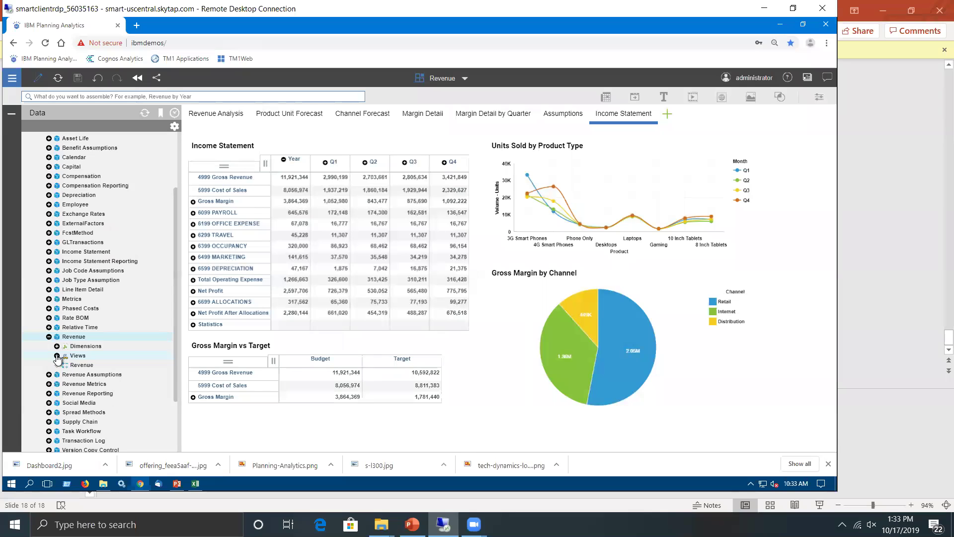
click(56, 356)
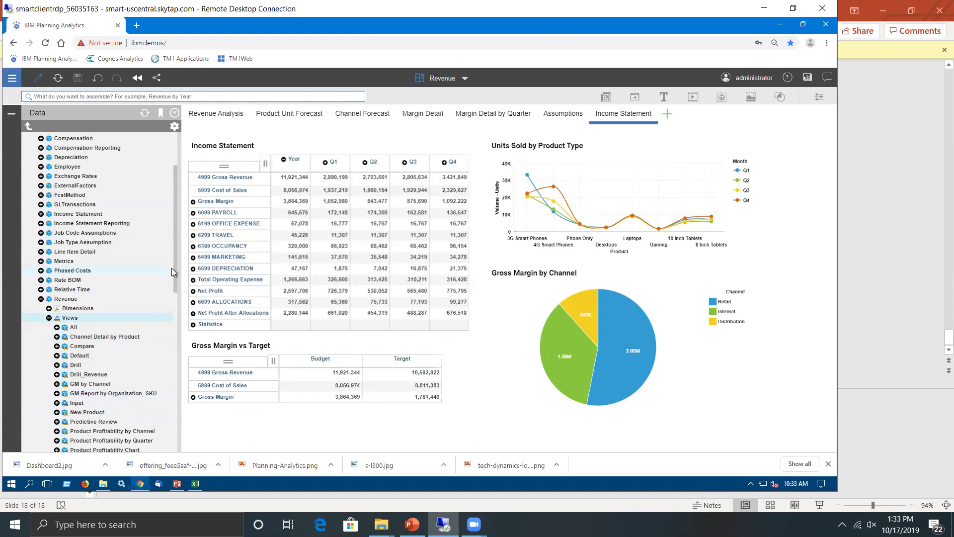
scroll(172, 293, down, 5)
scroll(166, 348, down, 2)
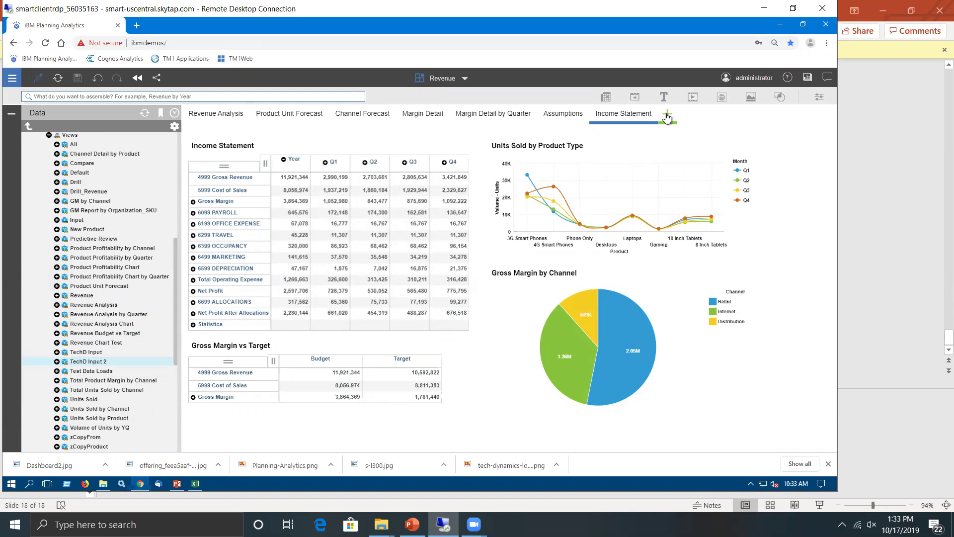
click(667, 114)
Step: Create a freeform Sheet 1 and add the TechD Input 2 view to it
click(332, 195)
click(516, 342)
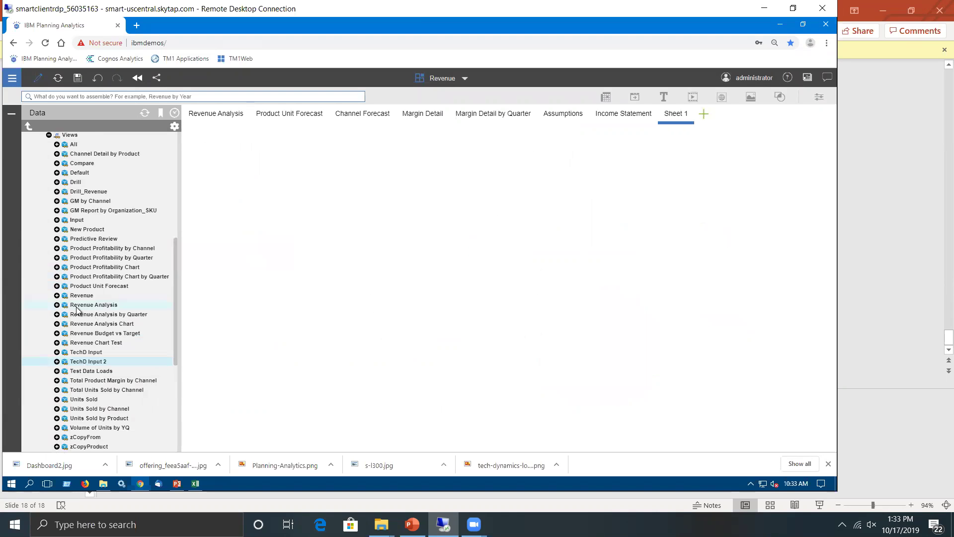
right_click(90, 365)
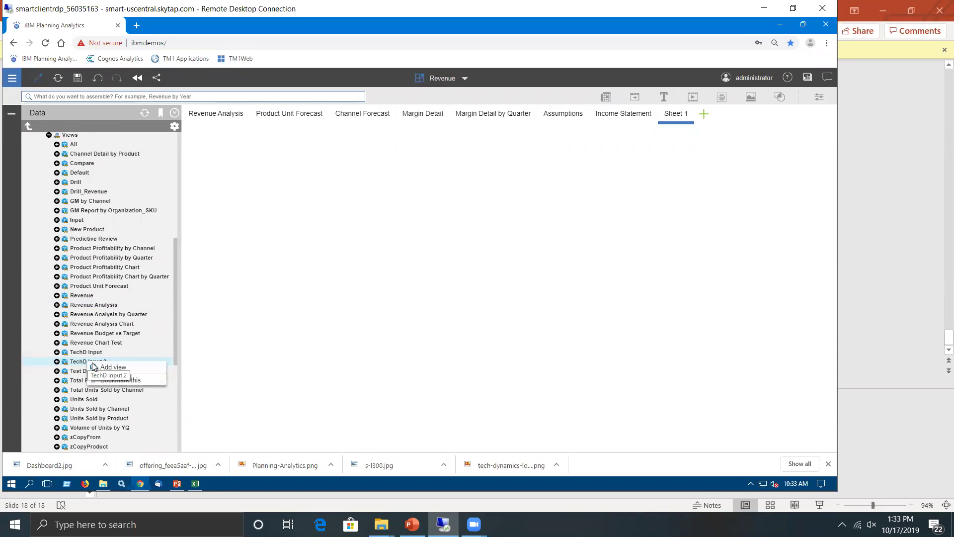
click(113, 367)
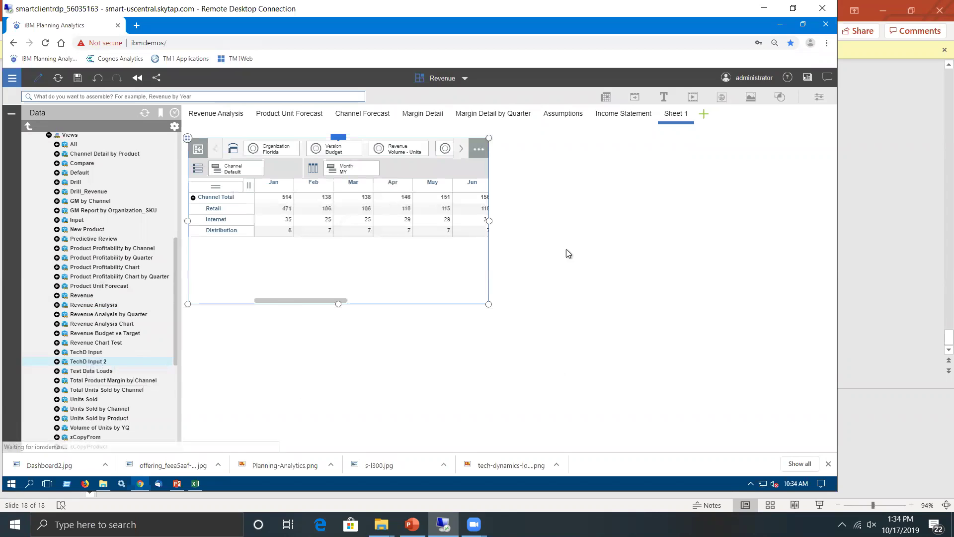
Step: Resize the grid to show all months and the Year column, fitting its rows
drag(489, 220, 727, 220)
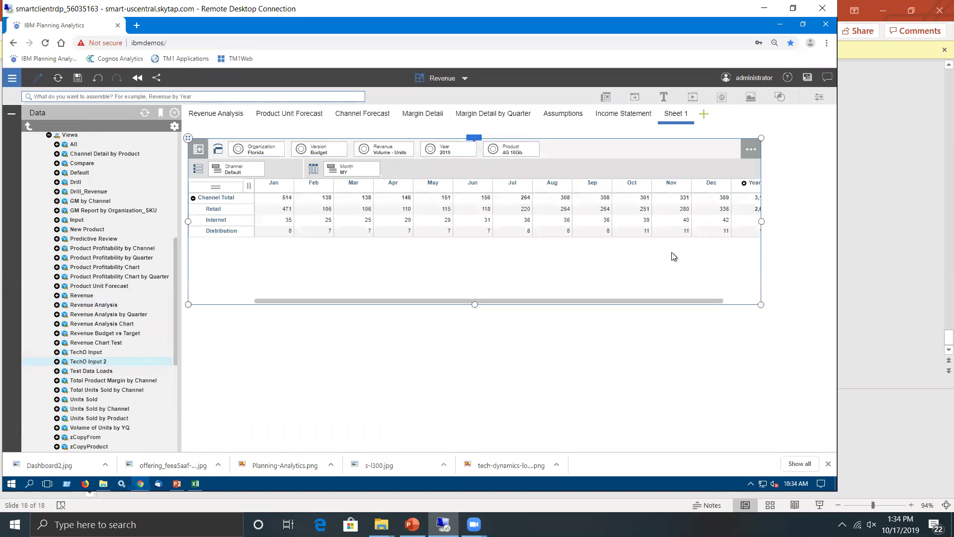
drag(792, 223, 819, 221)
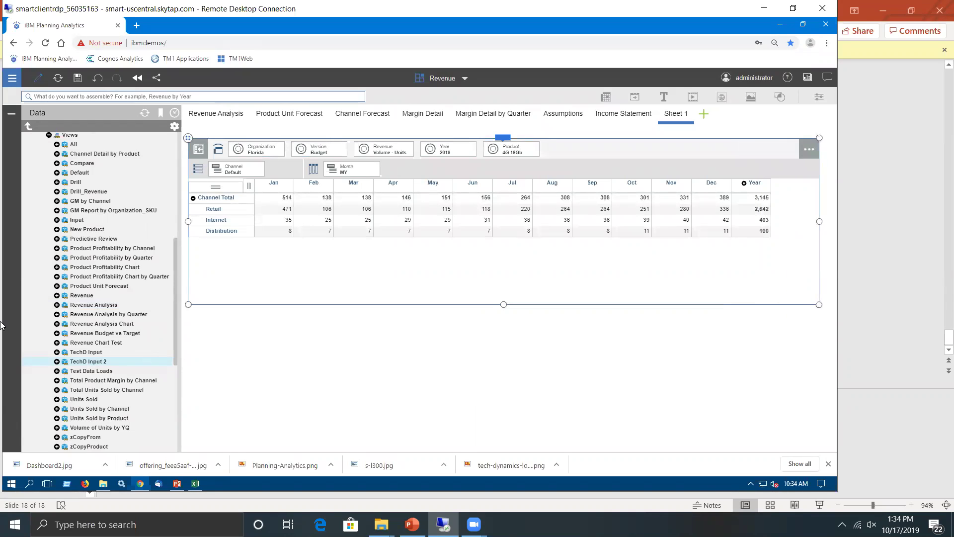
drag(505, 305, 502, 263)
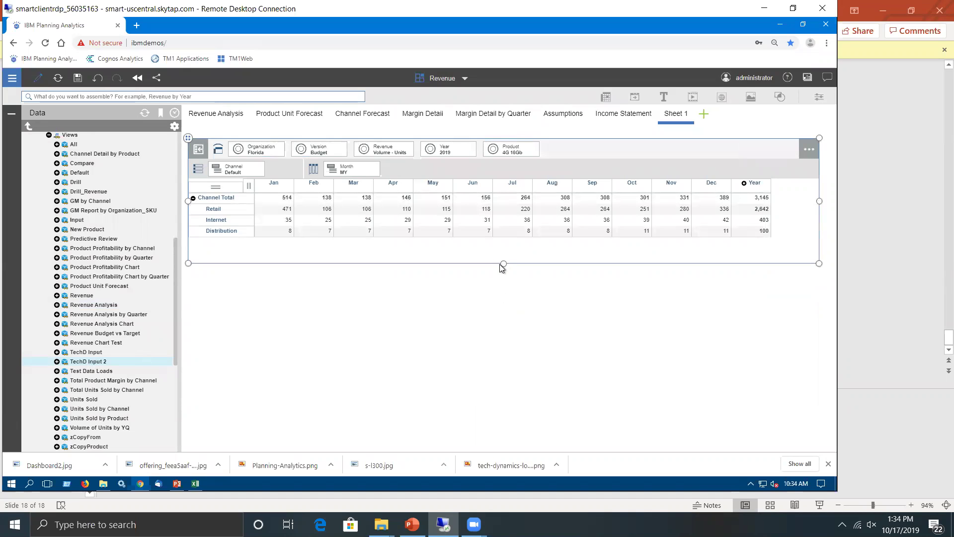
Step: Change the January Internet units to 40
click(283, 222)
text(40)
key(Return)
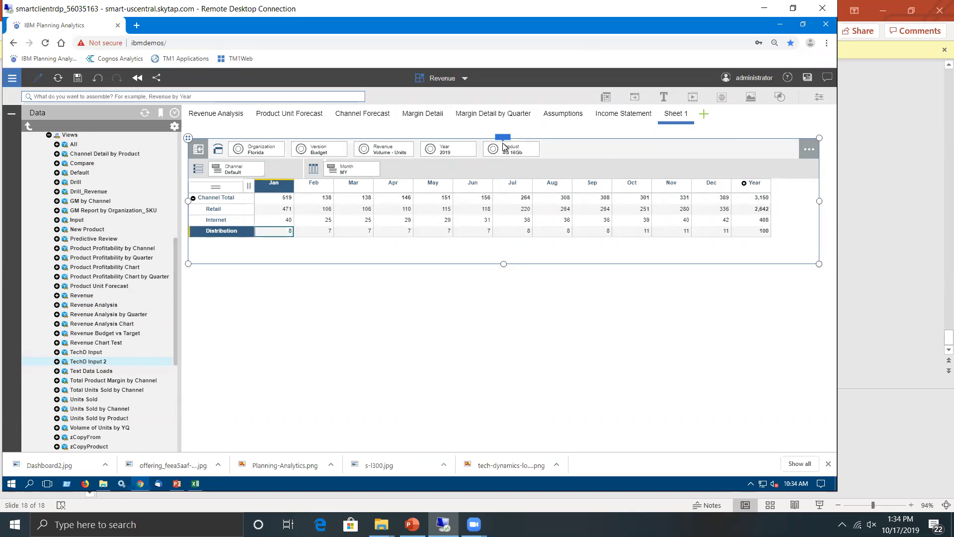
mouse_move(505, 137)
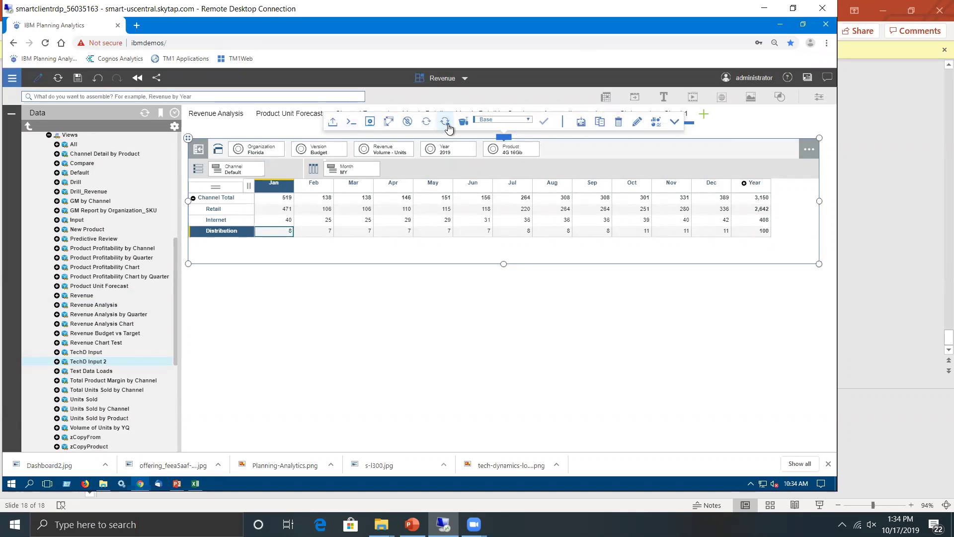
Step: Duplicate the TechD Input 2 grid and display the lower copy as a Line and Column chart
click(600, 122)
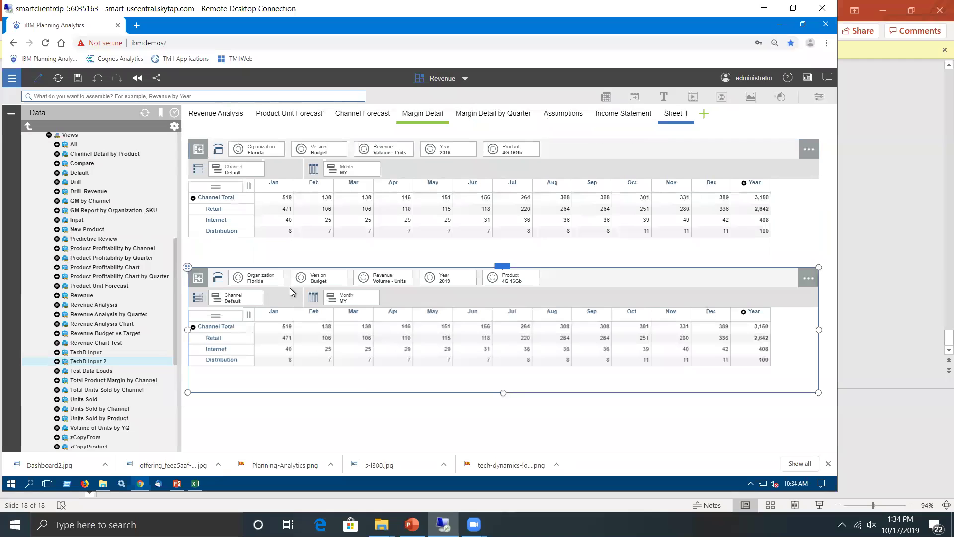
click(460, 257)
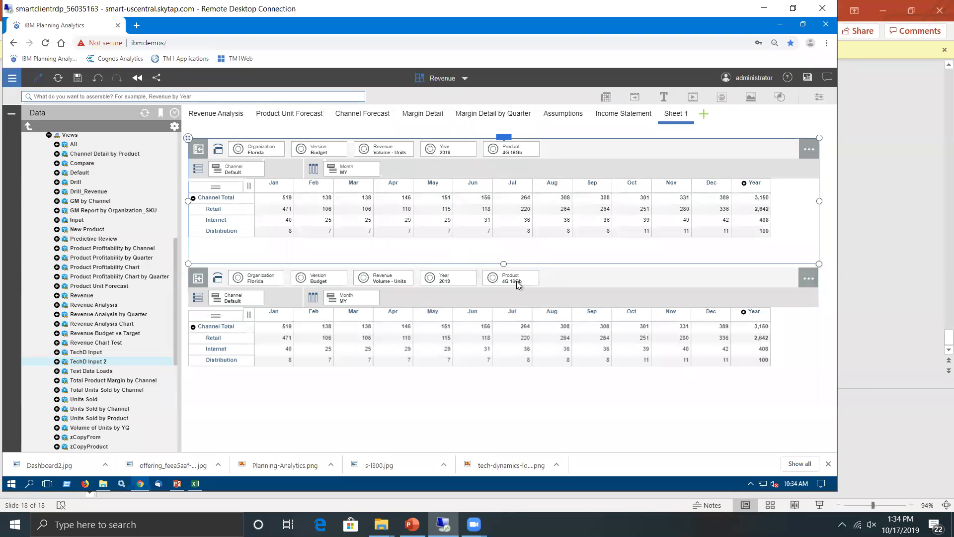
click(580, 280)
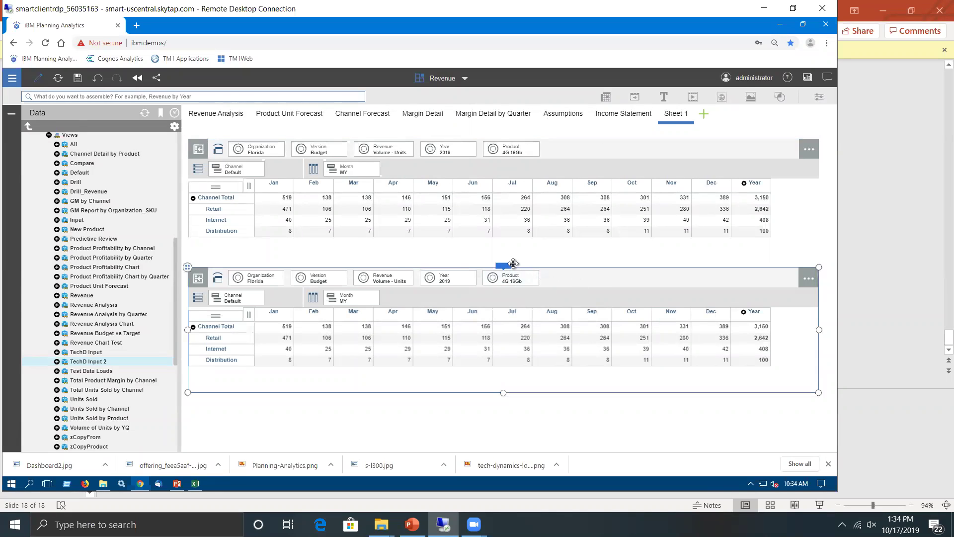
mouse_move(508, 271)
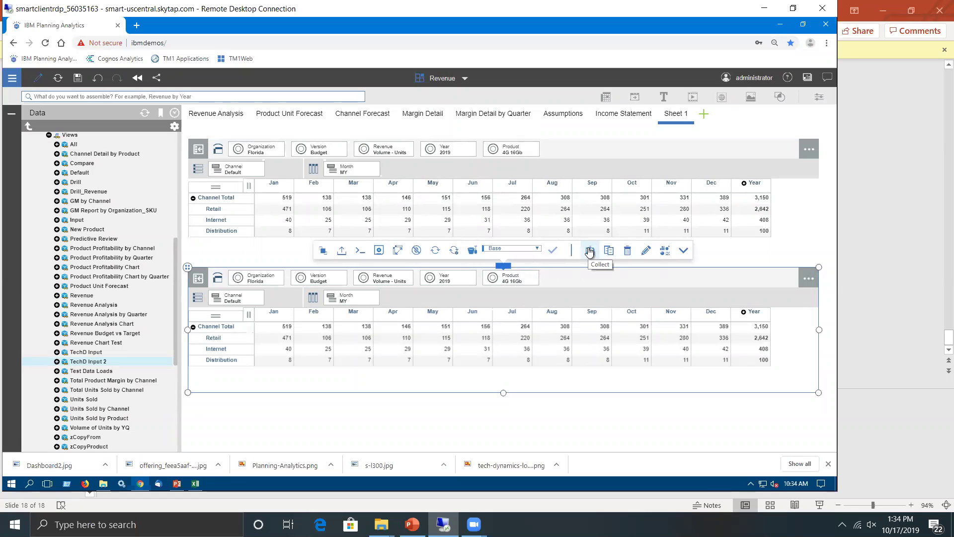
click(665, 251)
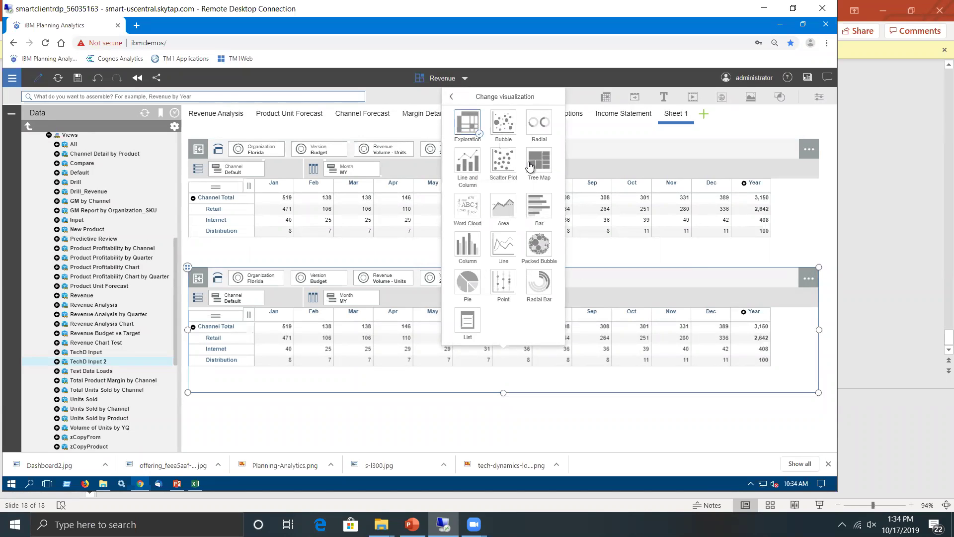
click(468, 172)
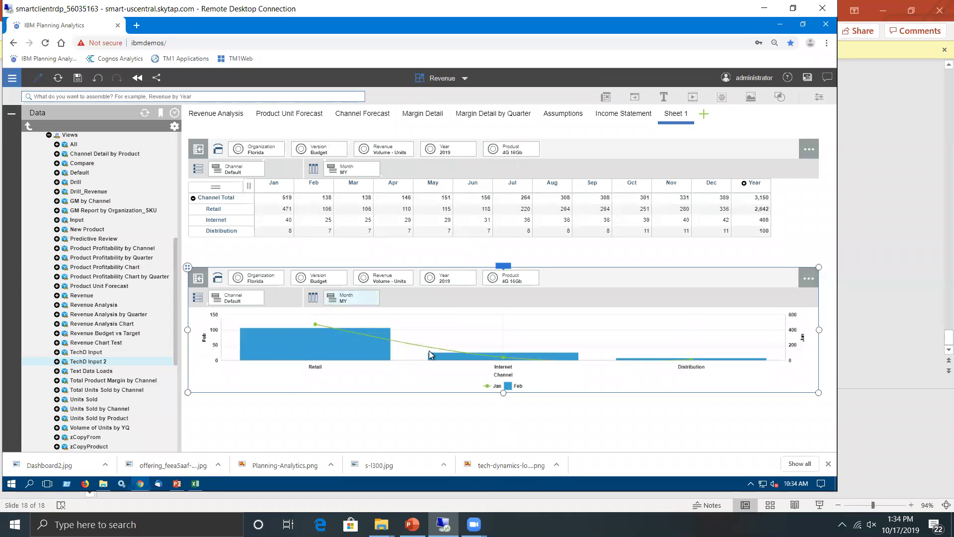
Step: Change the copy's visualization to a plain Column chart
click(504, 267)
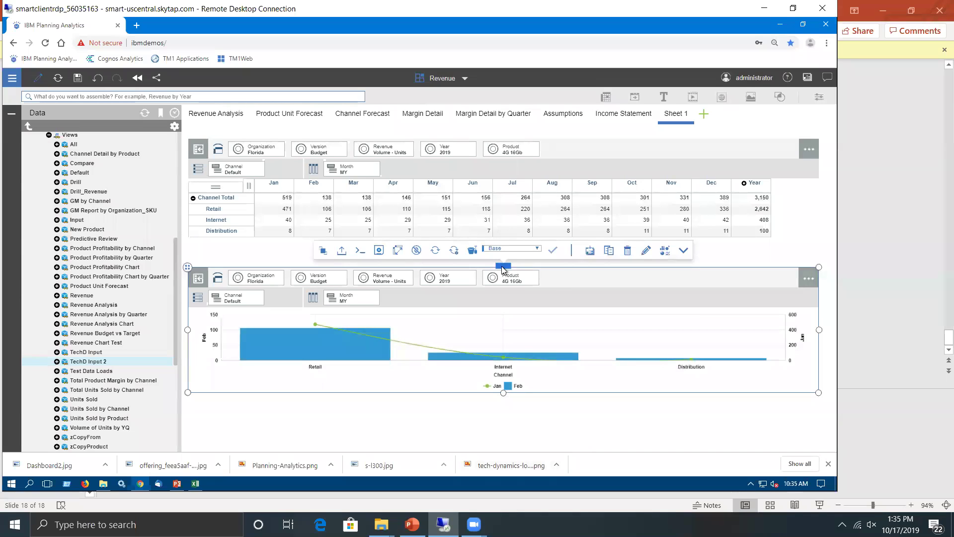
click(665, 250)
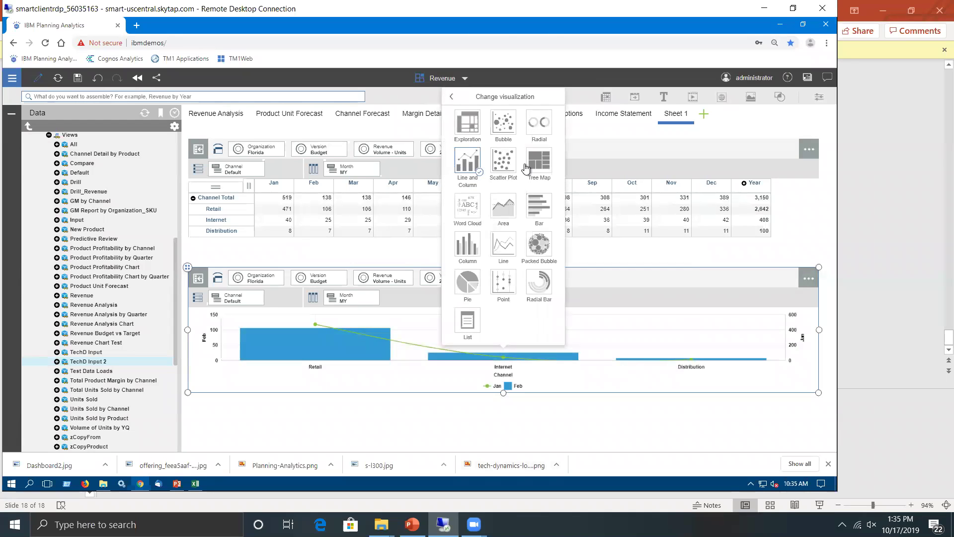
click(466, 249)
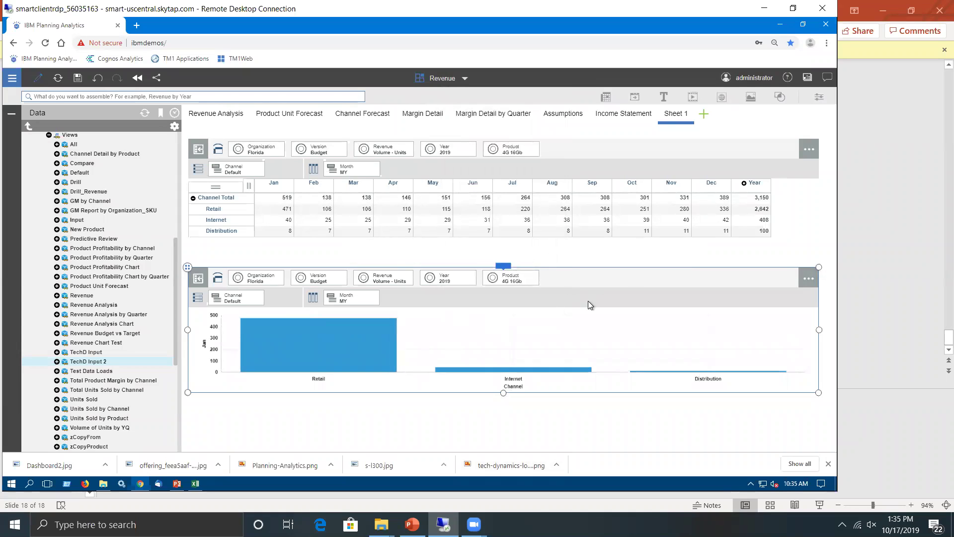
Step: Hide the chart's filter bar and narrow it to about half the sheet width
click(504, 266)
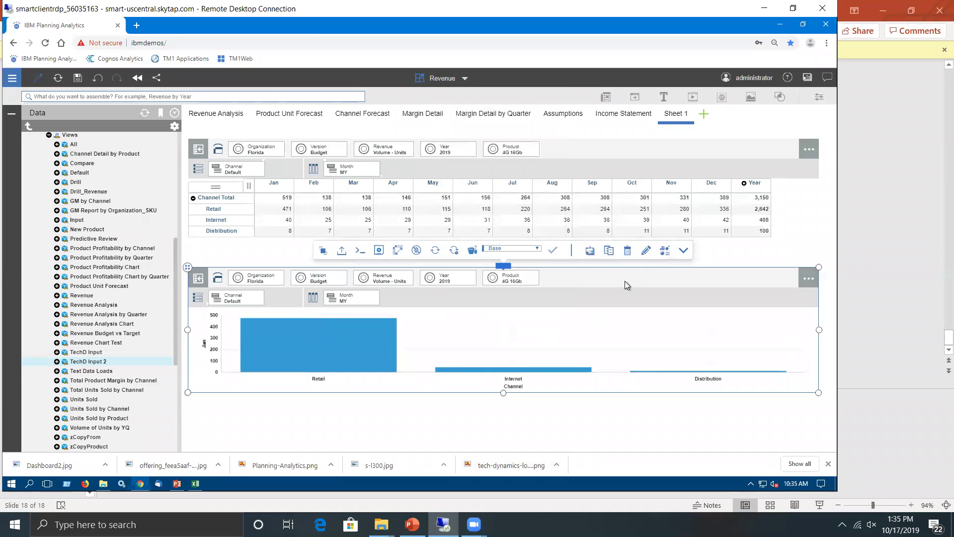
click(684, 255)
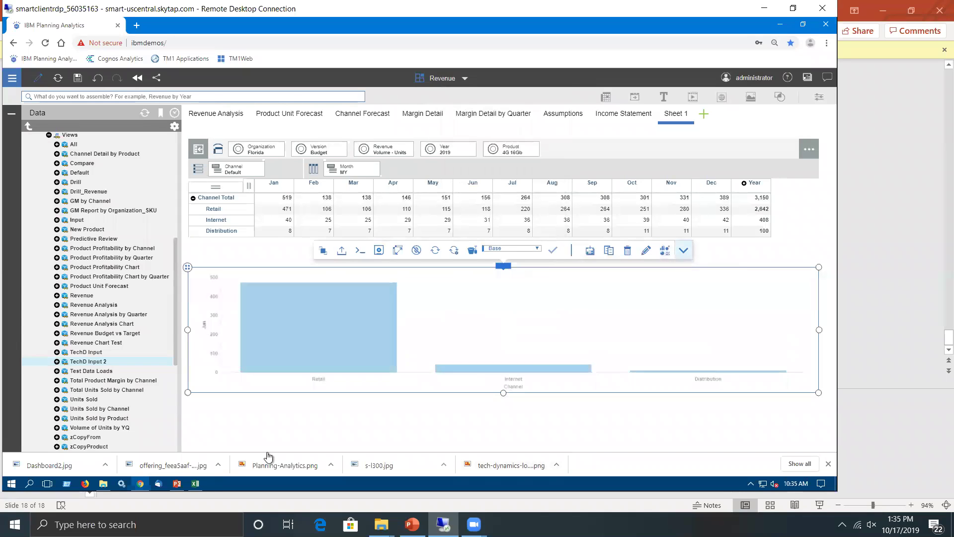
click(791, 436)
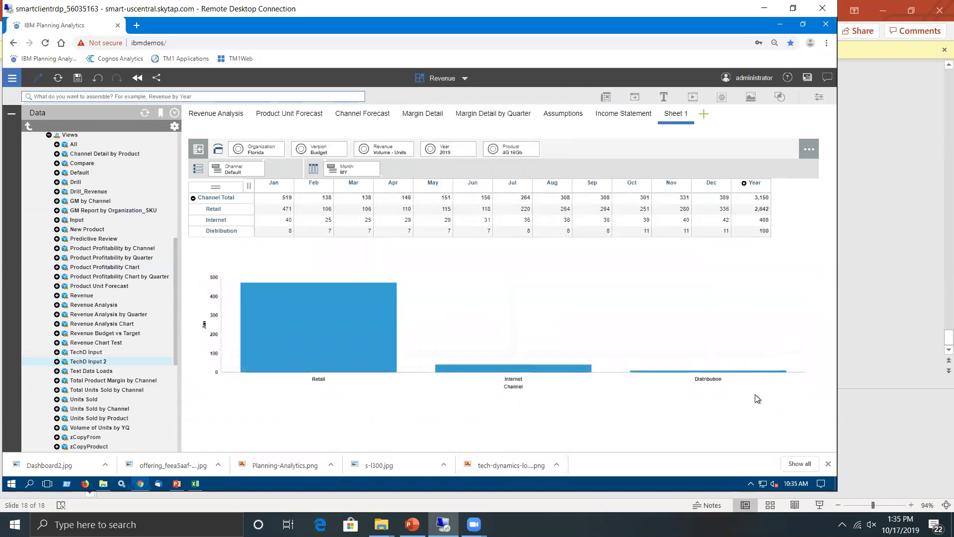
drag(820, 331, 493, 322)
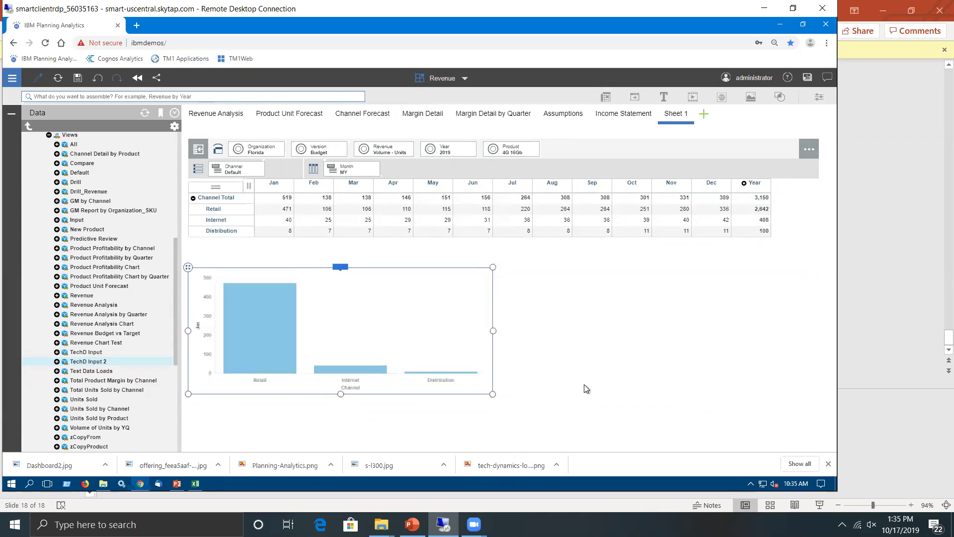
click(633, 355)
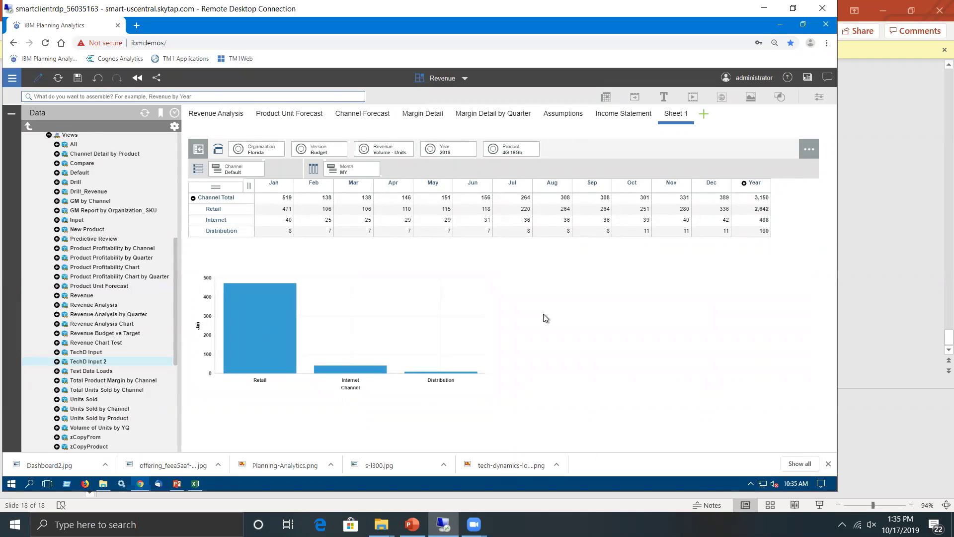
click(490, 166)
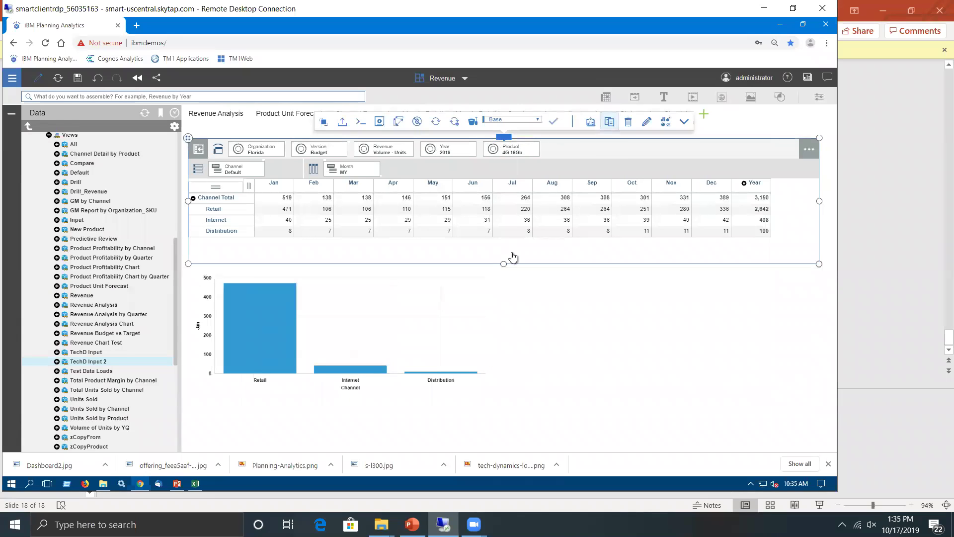
Step: Paste another copy of the grid below the chart and display it as a pie chart
click(475, 293)
key(ctrl+v)
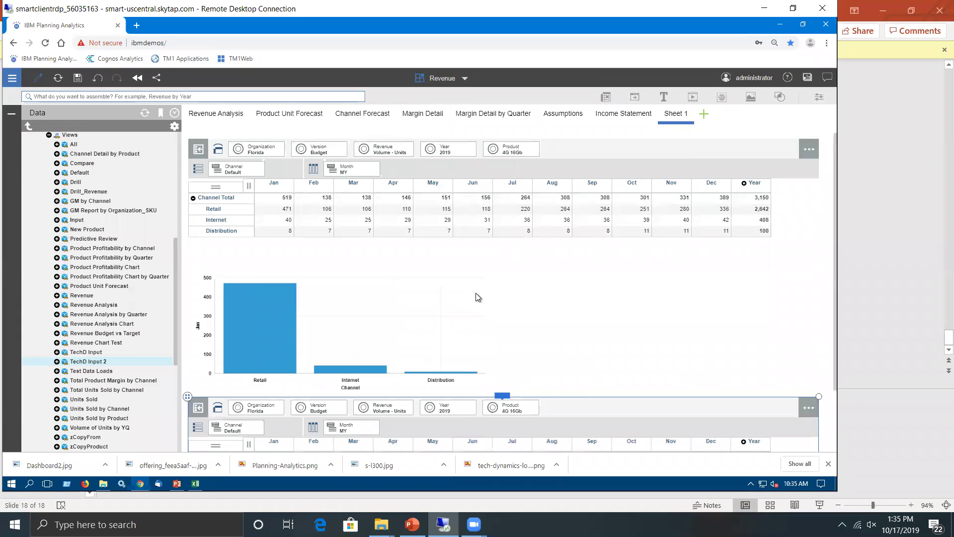
click(503, 397)
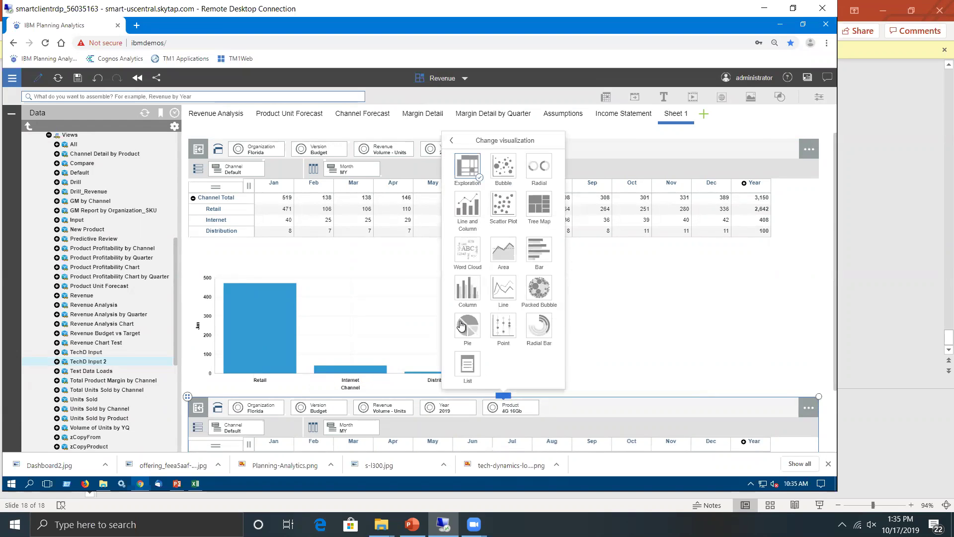
click(460, 325)
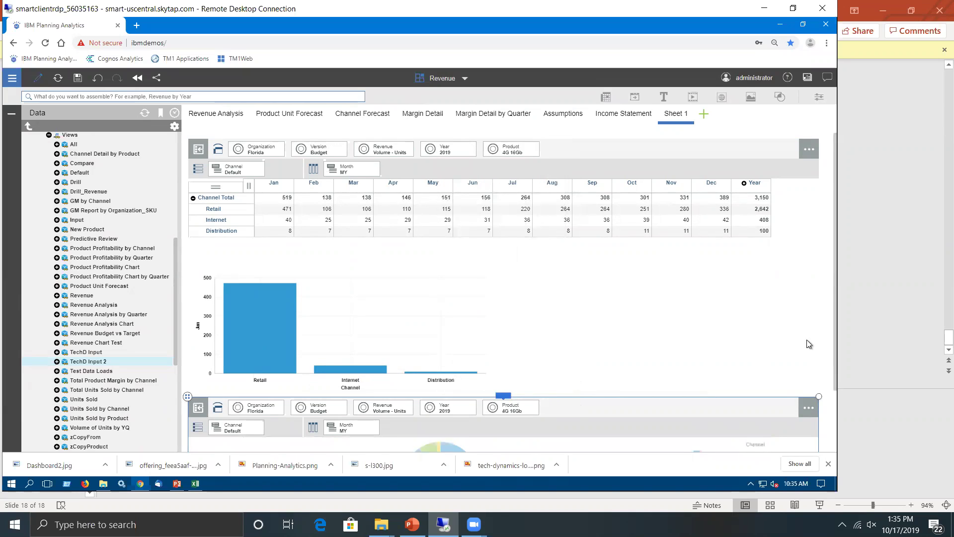
Step: Narrow the pie chart and move it beside the column chart
scroll(833, 355, down, 3)
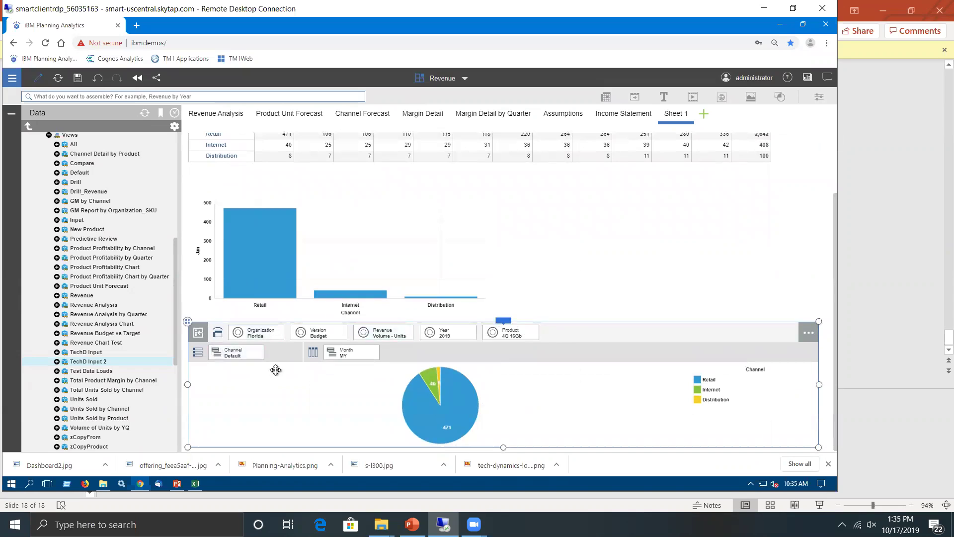
drag(187, 384, 423, 377)
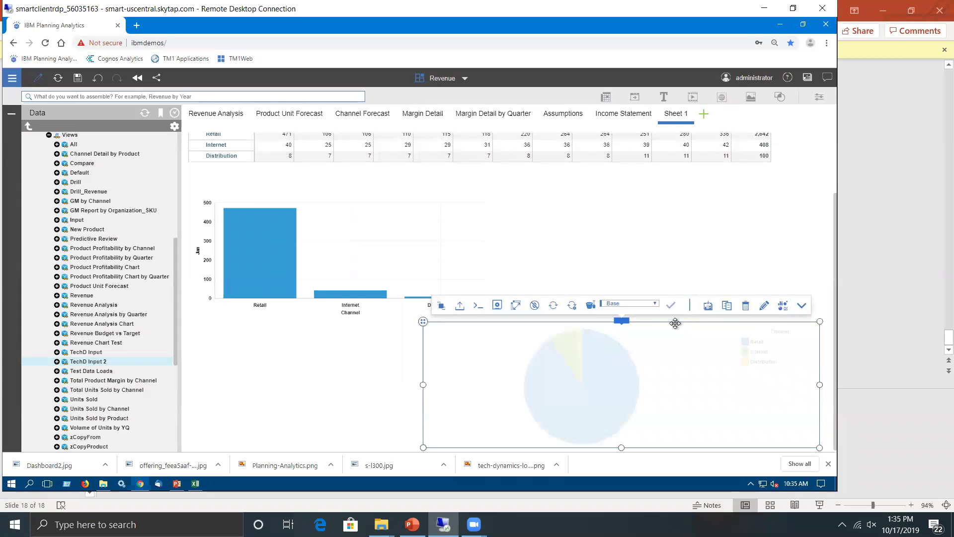
drag(424, 386, 574, 380)
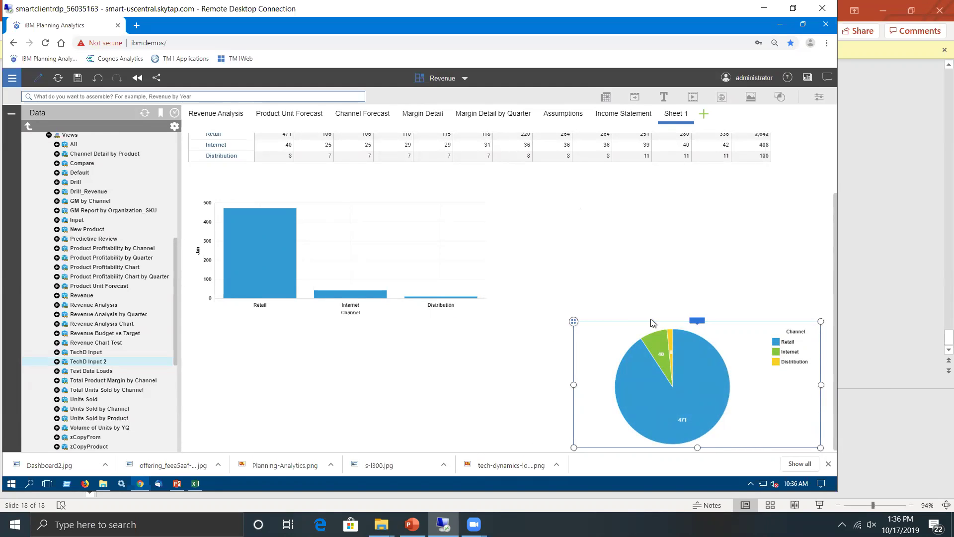
drag(574, 322, 519, 154)
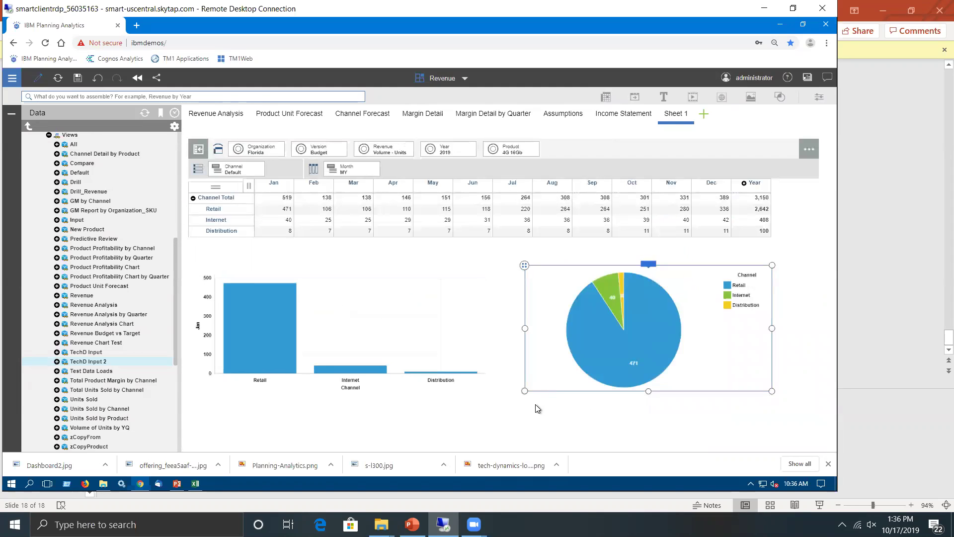
click(450, 431)
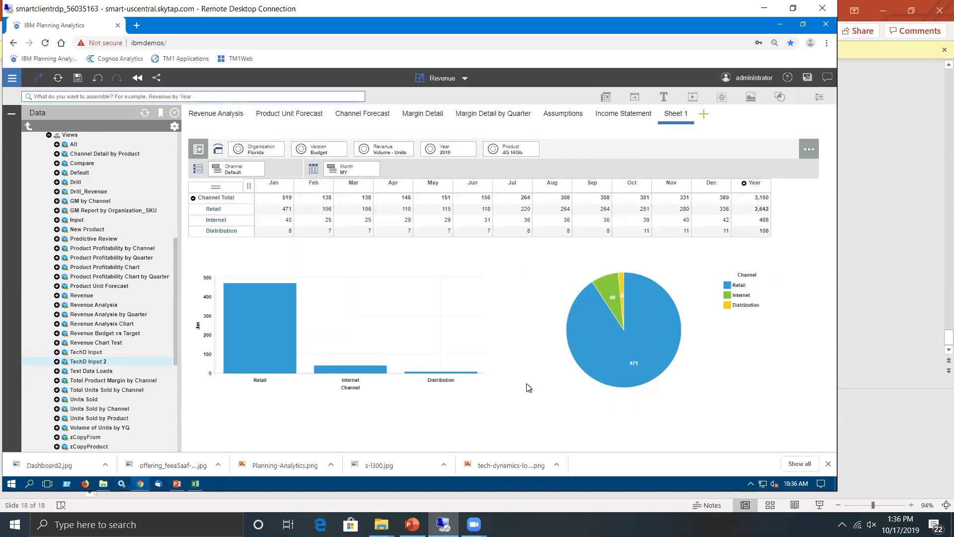
Step: Turn on Synchronize dimensions for the channel table in its Properties
click(646, 149)
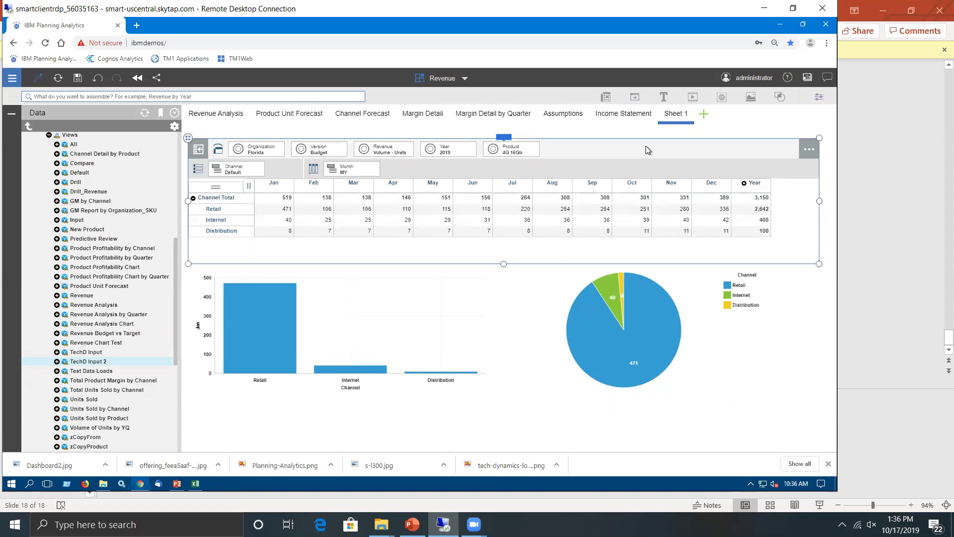
click(820, 98)
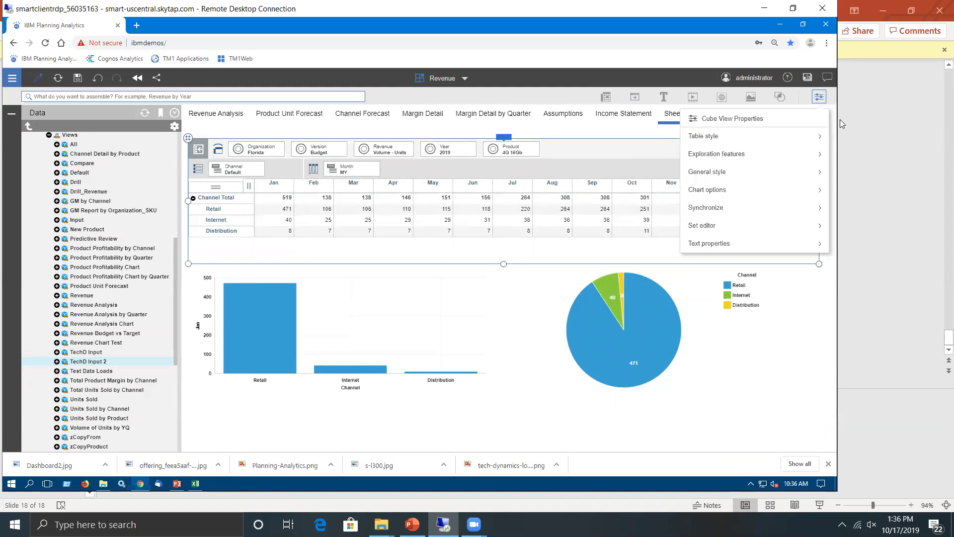
click(709, 211)
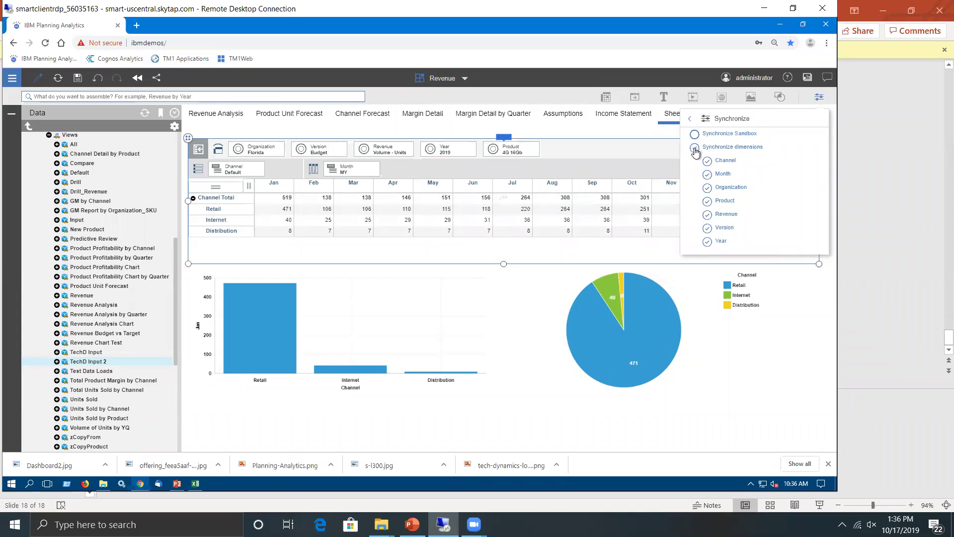
click(694, 148)
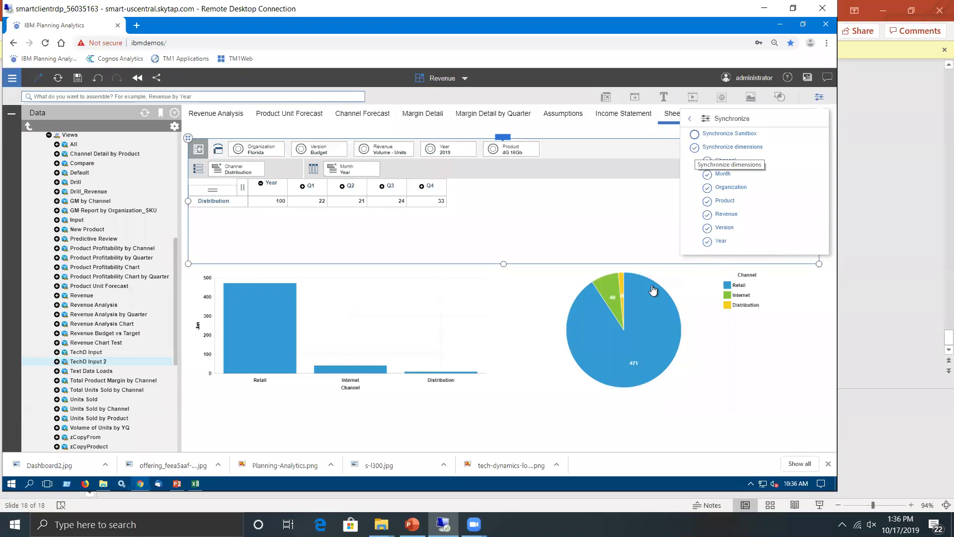
Step: Synchronize the bar and pie charts' dimensions so both show Distribution's 100-unit total
click(433, 347)
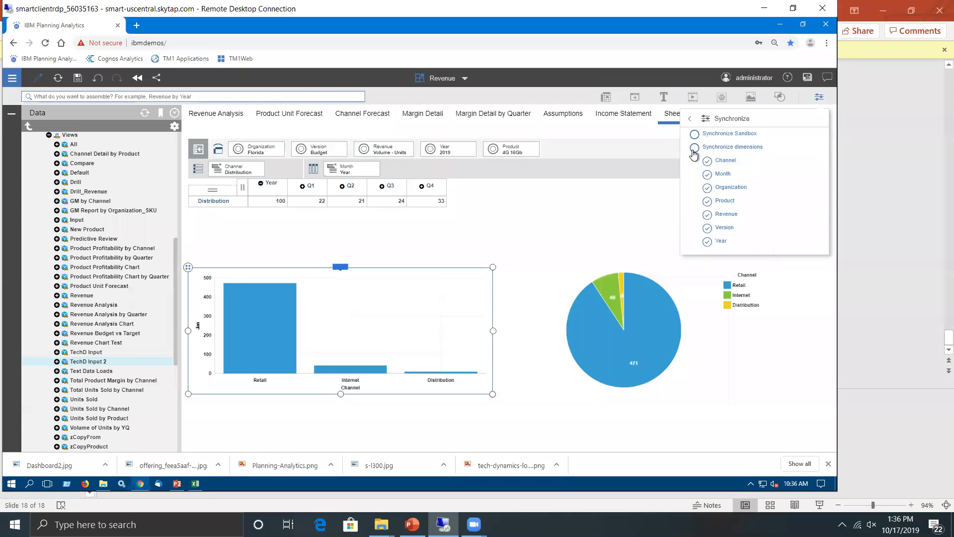
click(649, 332)
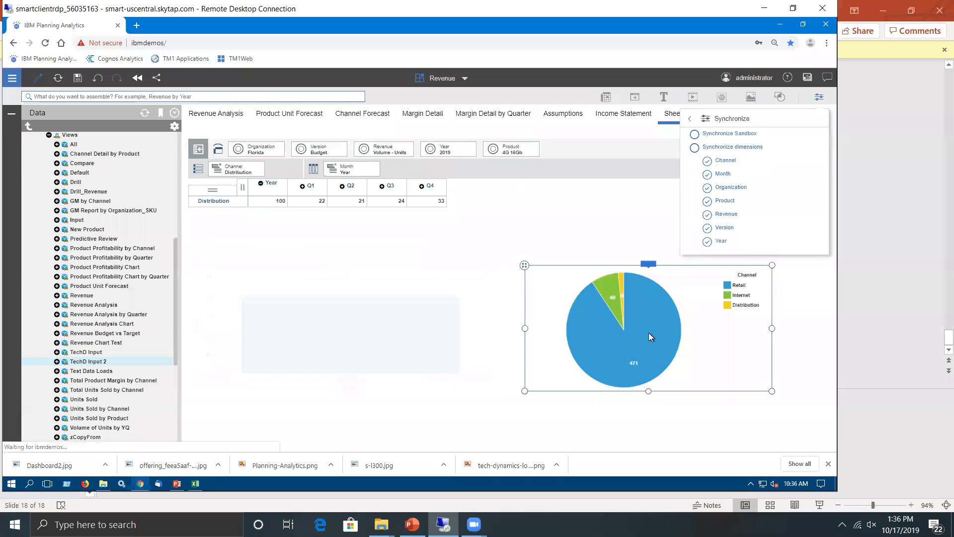
click(695, 148)
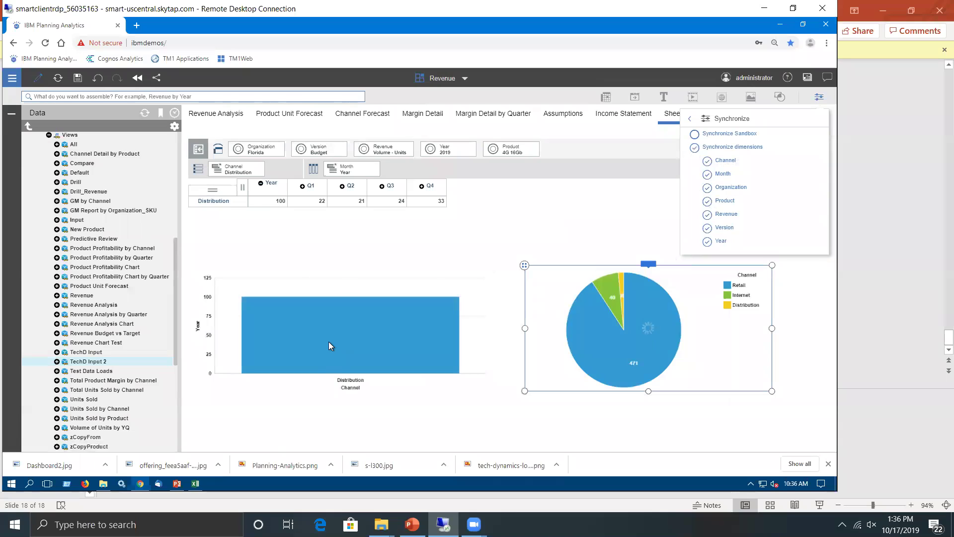
click(654, 428)
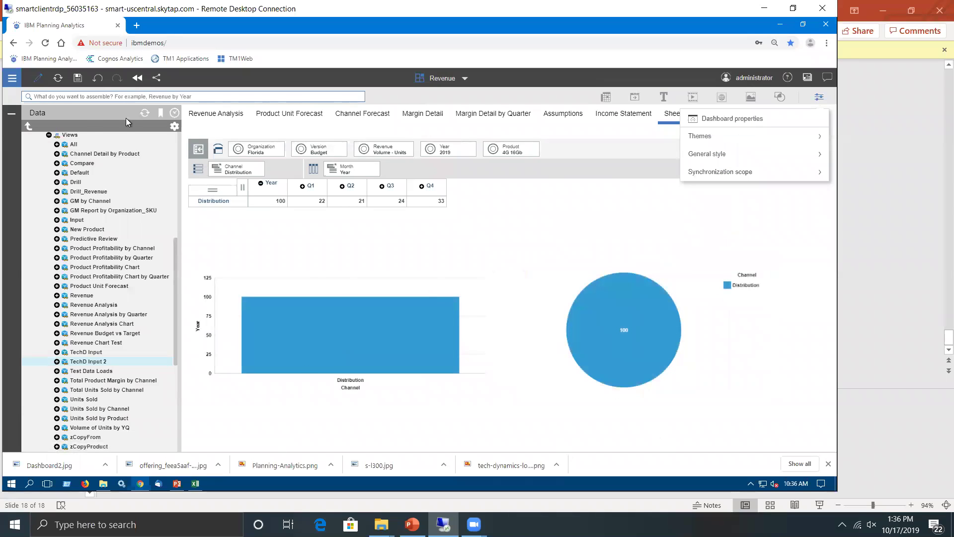
Step: Replace the Channel set with Retail, Internet and Distribution, and apply it to the table and charts
click(231, 171)
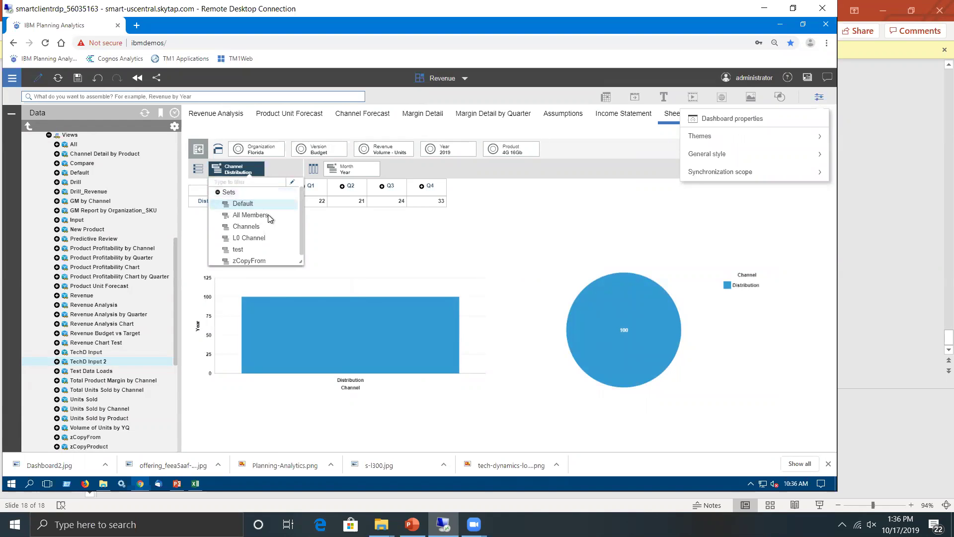
double_click(233, 170)
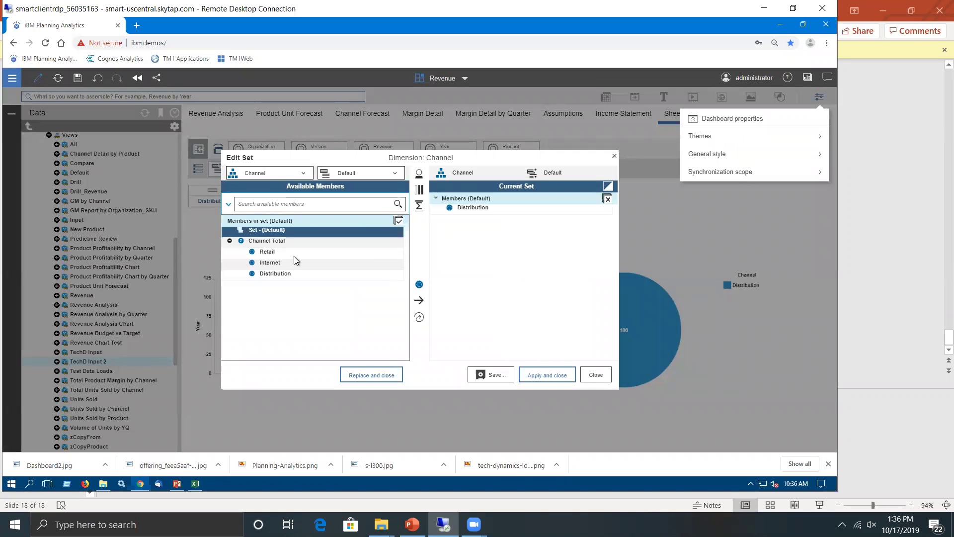
drag(268, 253, 274, 276)
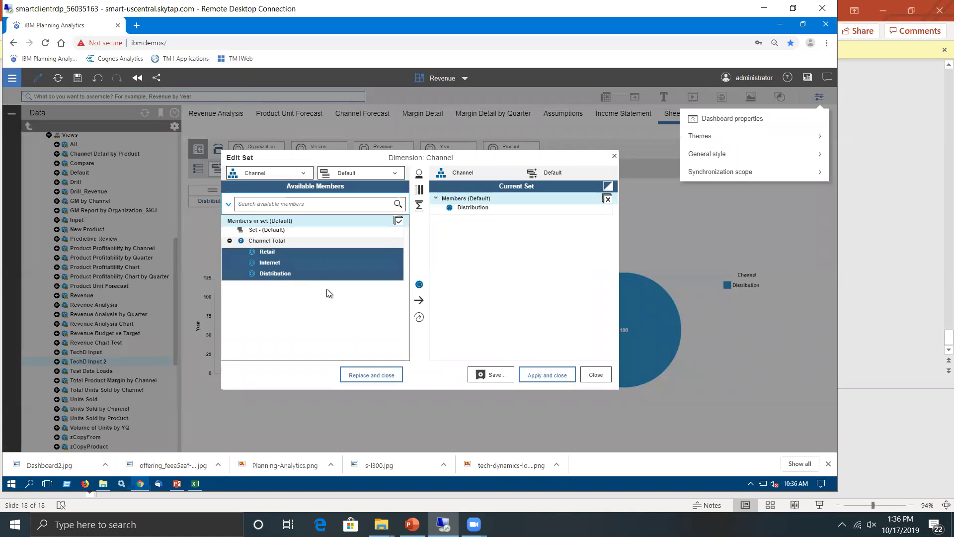
click(419, 319)
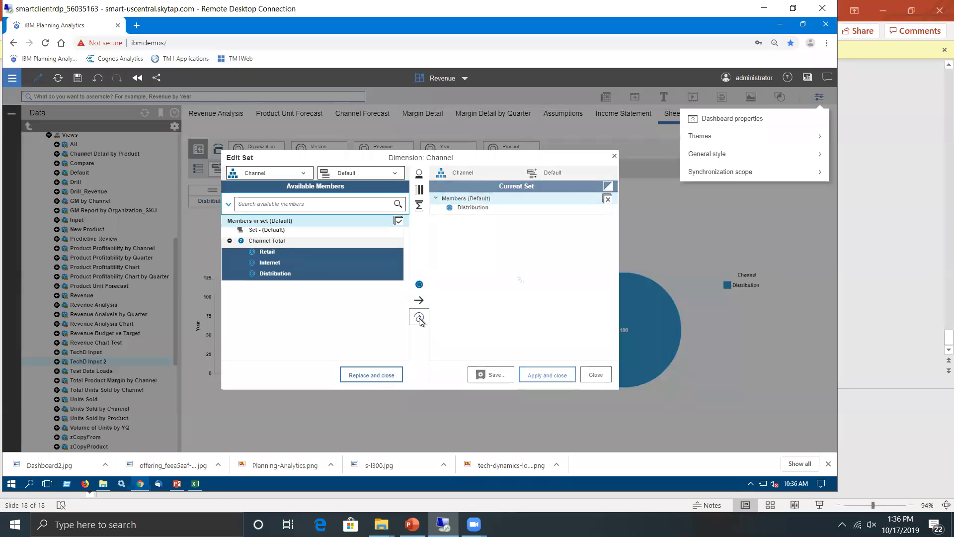
click(552, 376)
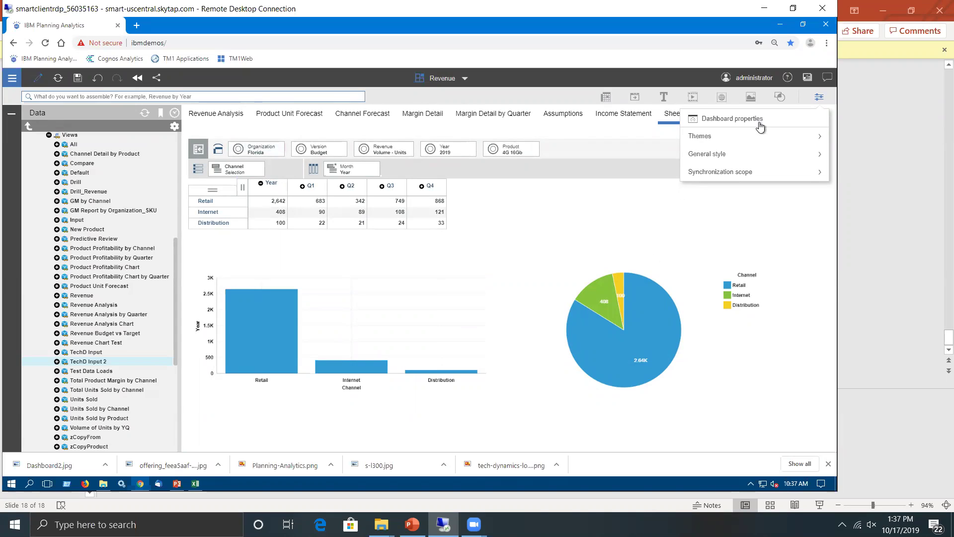
Step: Close dashboard properties, set Organization to Maryland, and drag an Organization selector onto the sheet
click(819, 97)
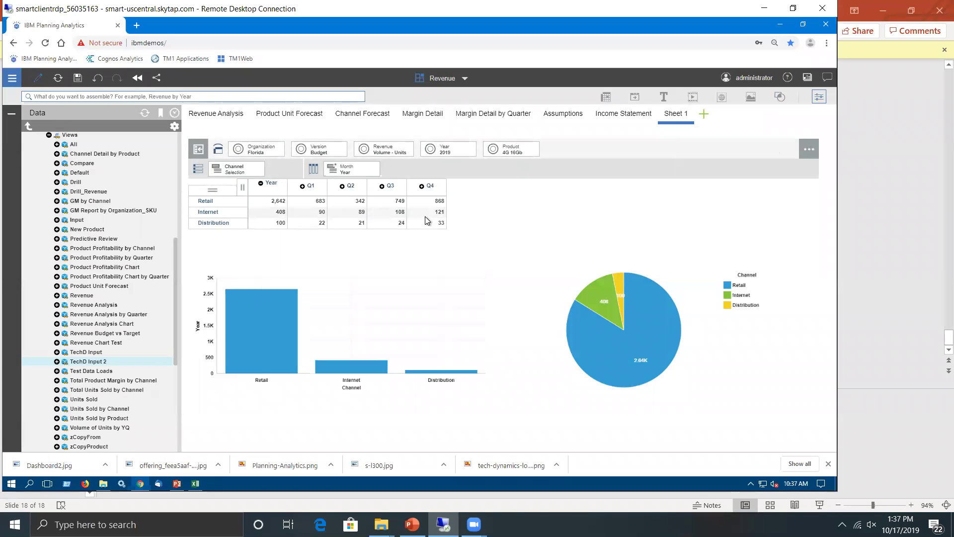
click(249, 149)
click(267, 204)
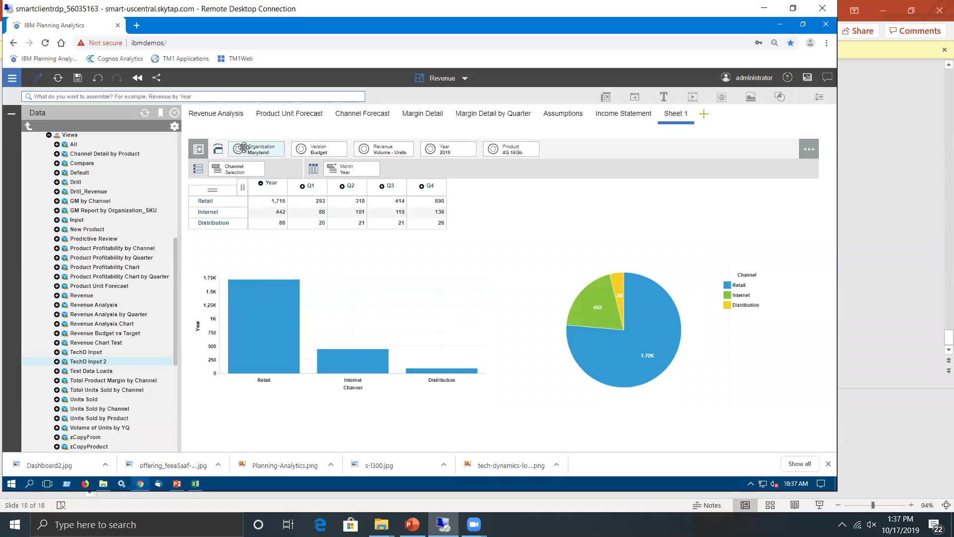
drag(296, 141, 499, 384)
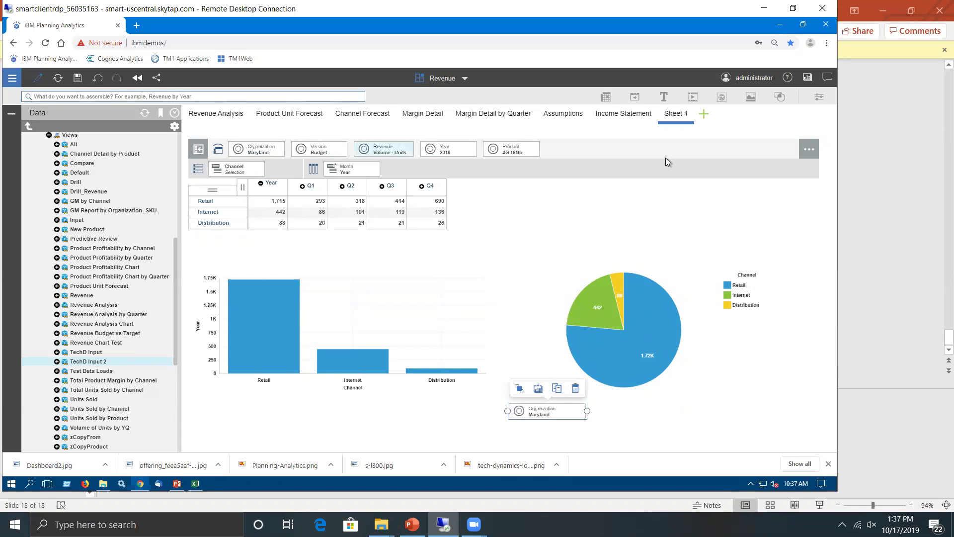
Step: Hide the table's context bar, shrink it to the three channel rows, and move the Organization selector beneath it
click(649, 147)
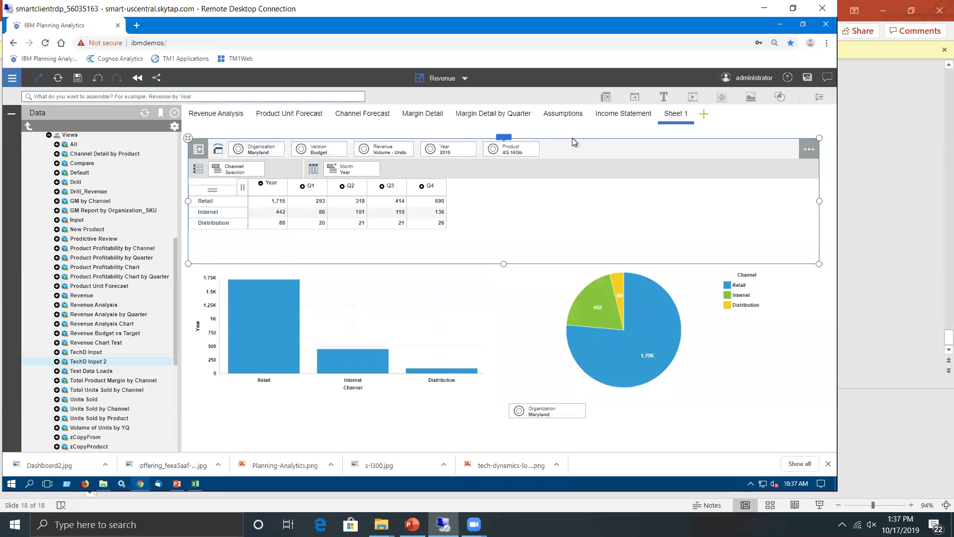
click(684, 124)
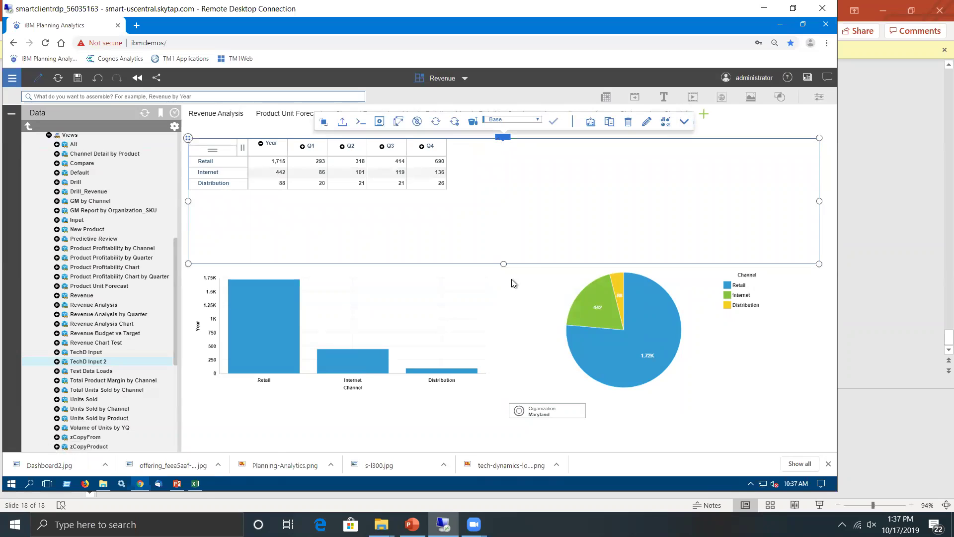
drag(504, 264, 503, 198)
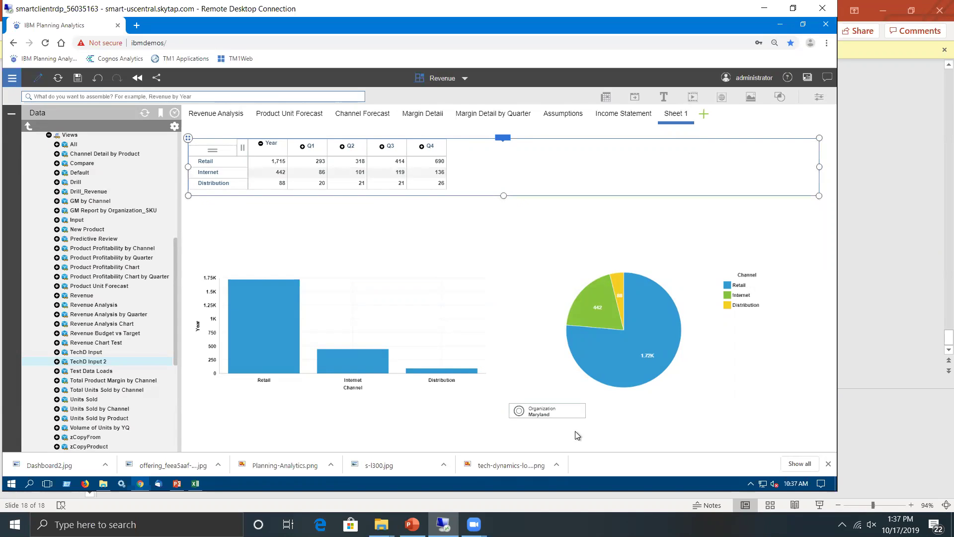
drag(547, 412, 211, 217)
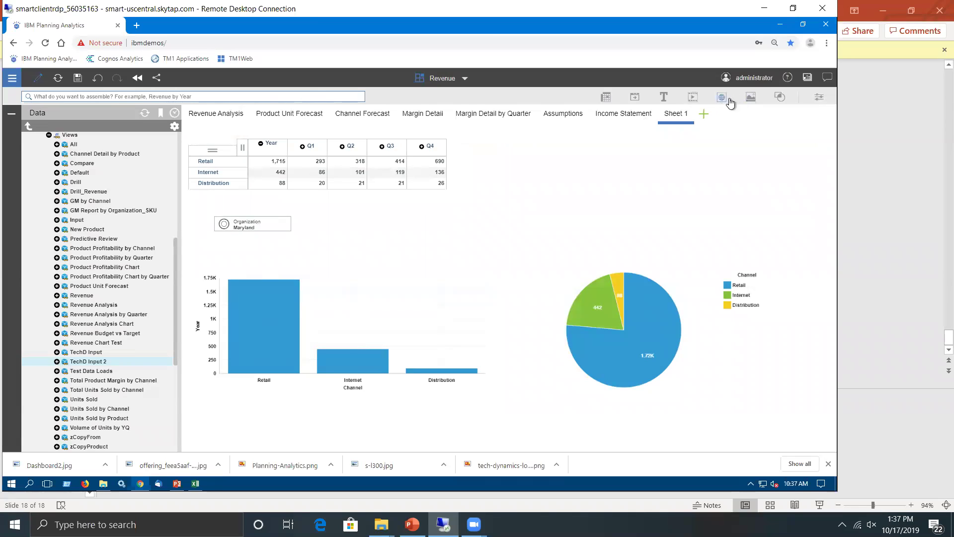
Step: Add a green rectangle shape to the sheet near the Organization selector
click(780, 97)
drag(745, 148, 198, 202)
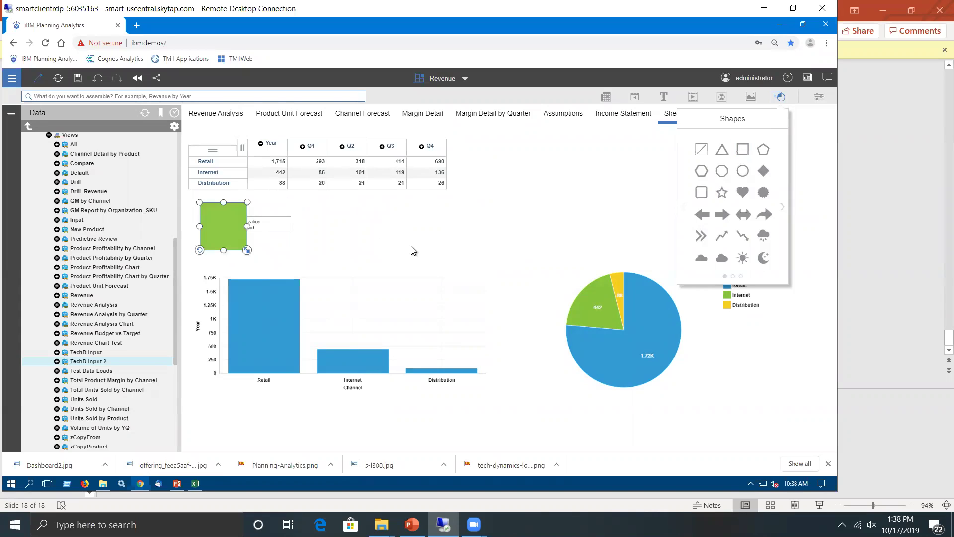
click(264, 202)
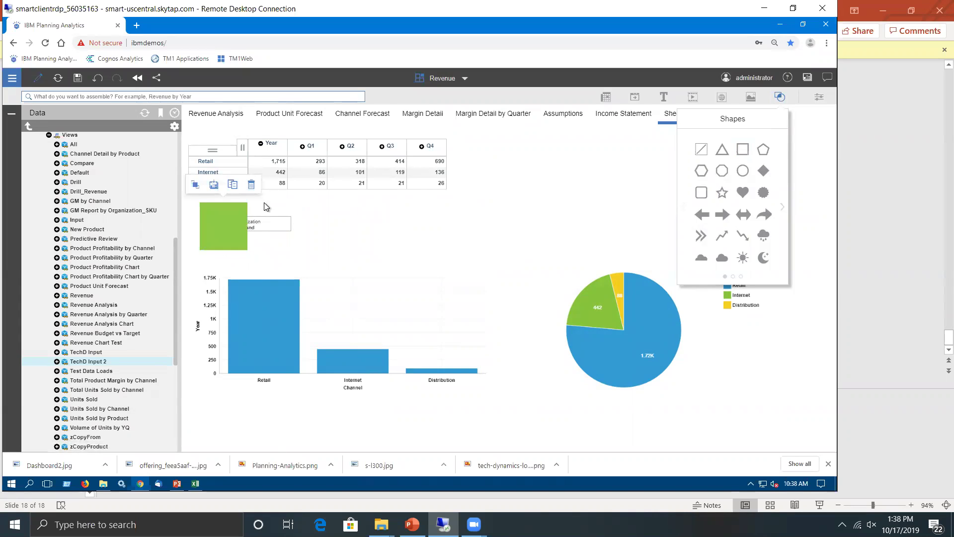
Step: Set the rectangle's Order to 1 behind the selector and widen it across the sheet
click(211, 234)
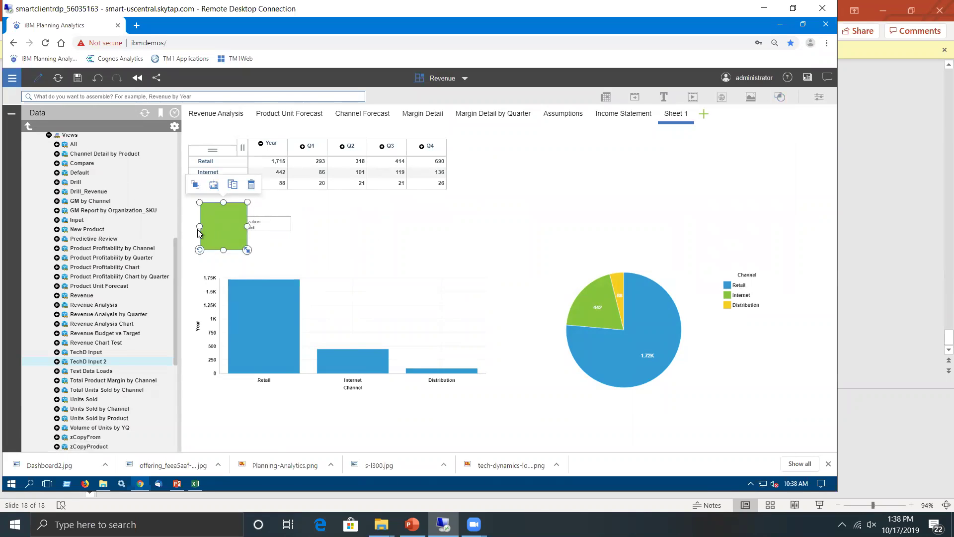
click(195, 185)
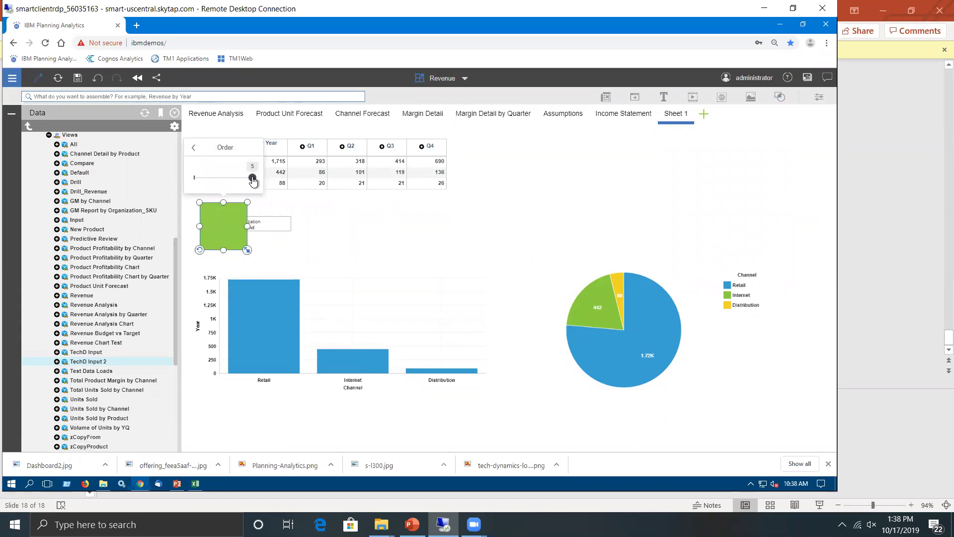
drag(253, 179, 190, 182)
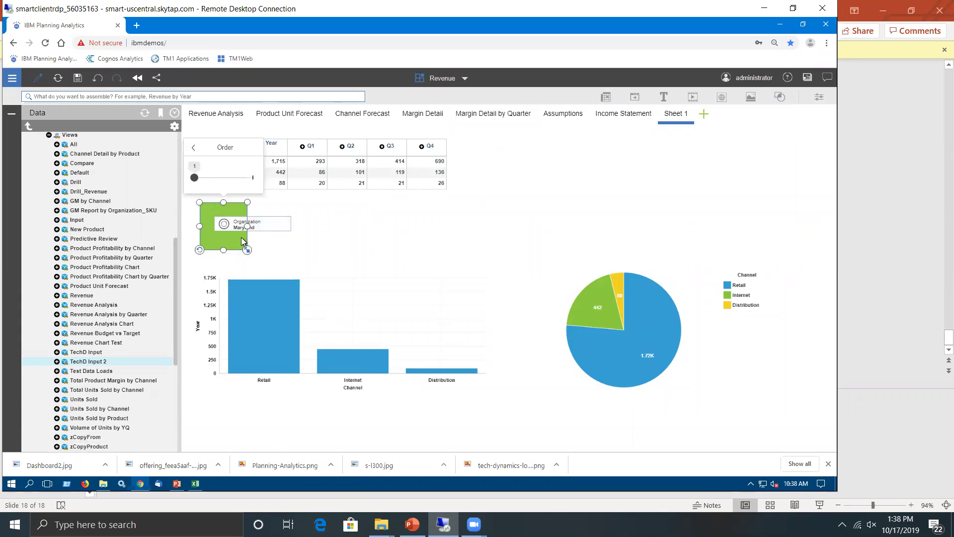
drag(247, 226, 756, 225)
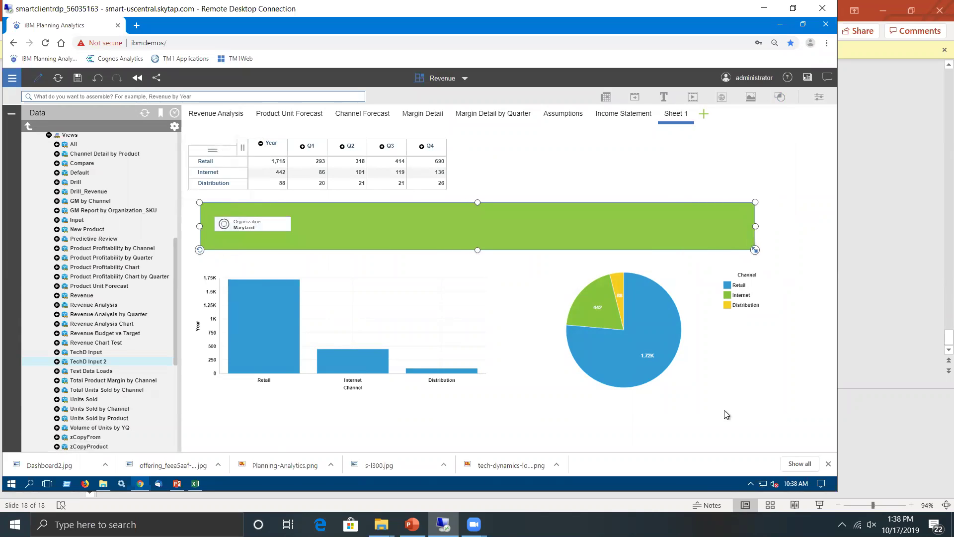
Step: Change the banner rectangle's fill from green to dark blue
click(520, 231)
click(819, 97)
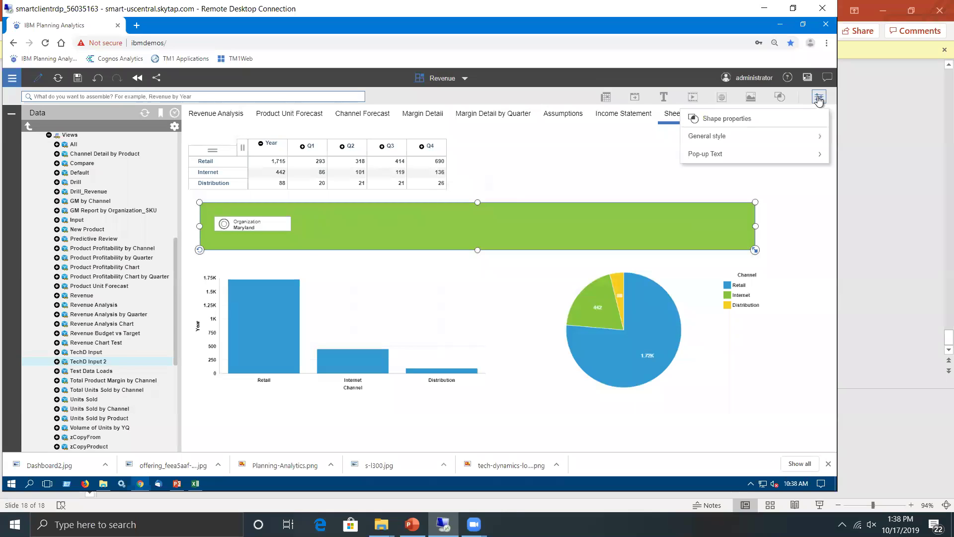
click(729, 137)
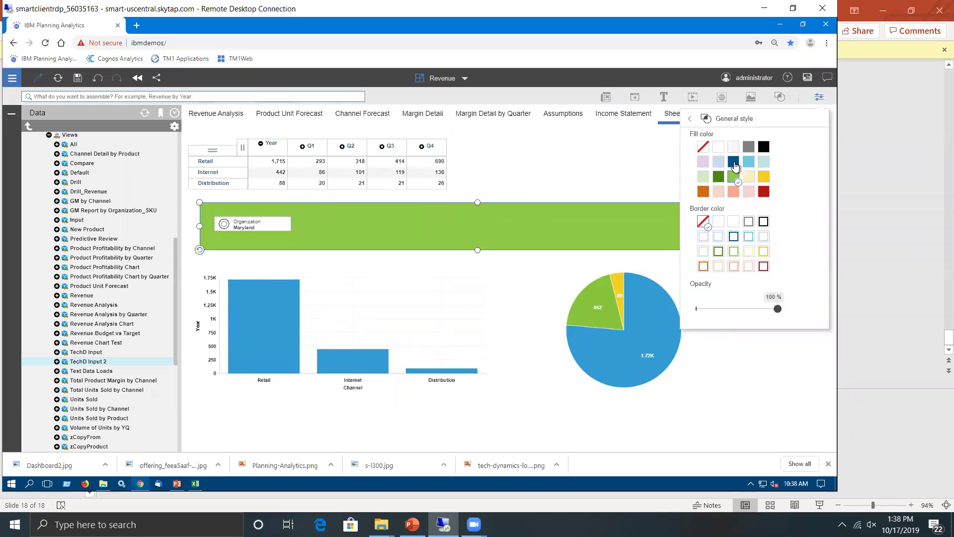
click(749, 164)
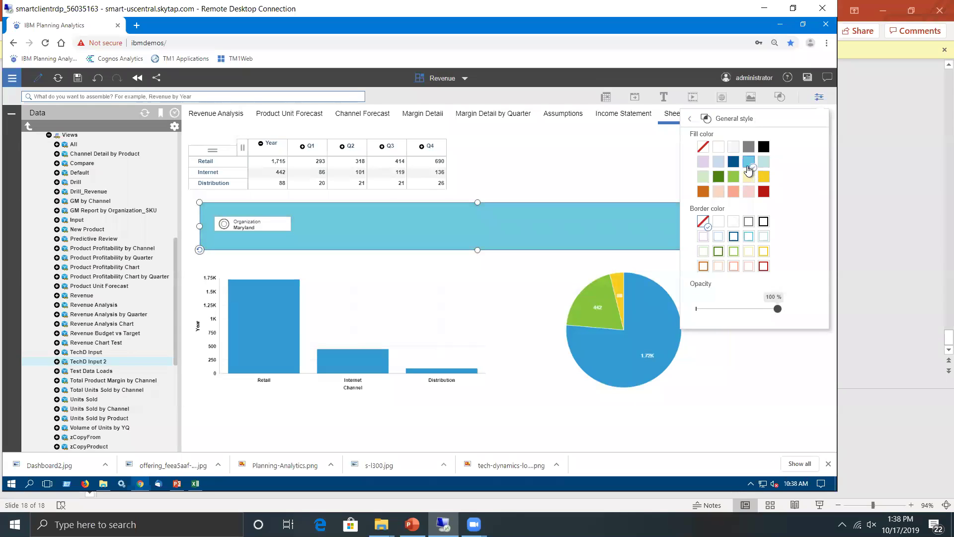
click(734, 163)
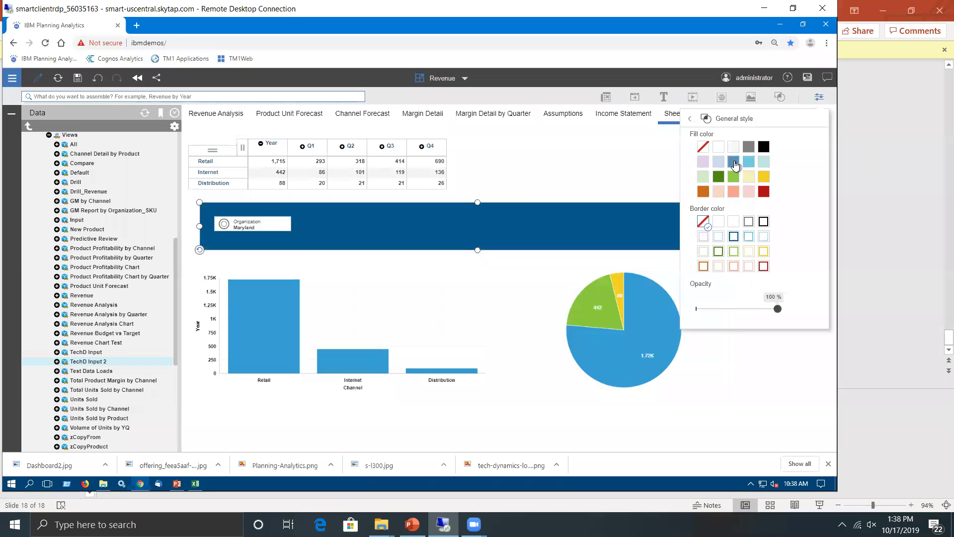
Step: Align the revenue table's left edge with the banner
click(581, 157)
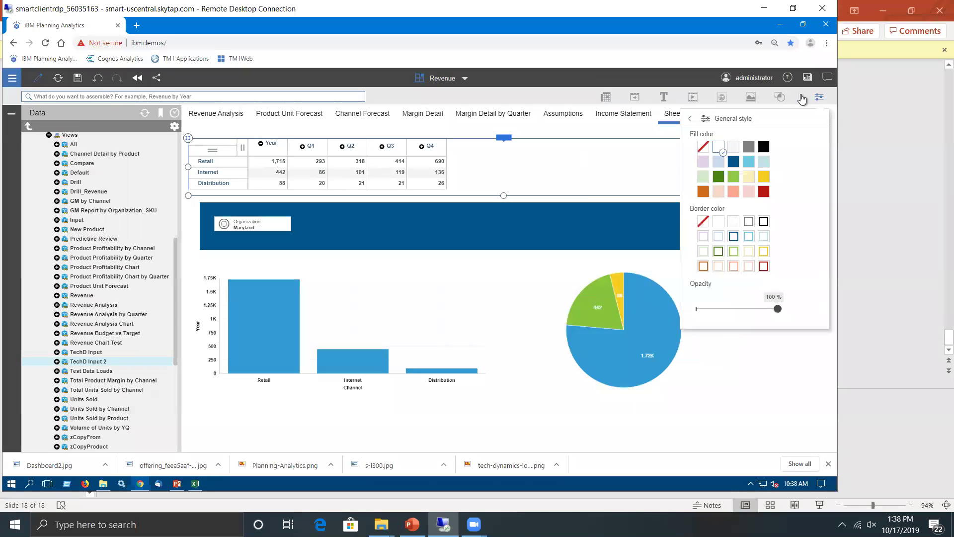
click(819, 96)
click(760, 231)
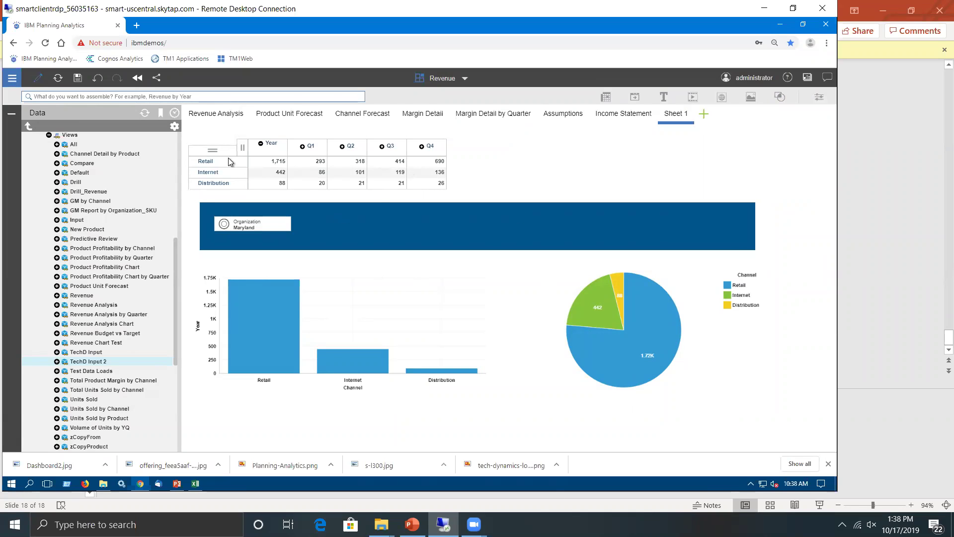
click(460, 171)
drag(187, 166, 198, 166)
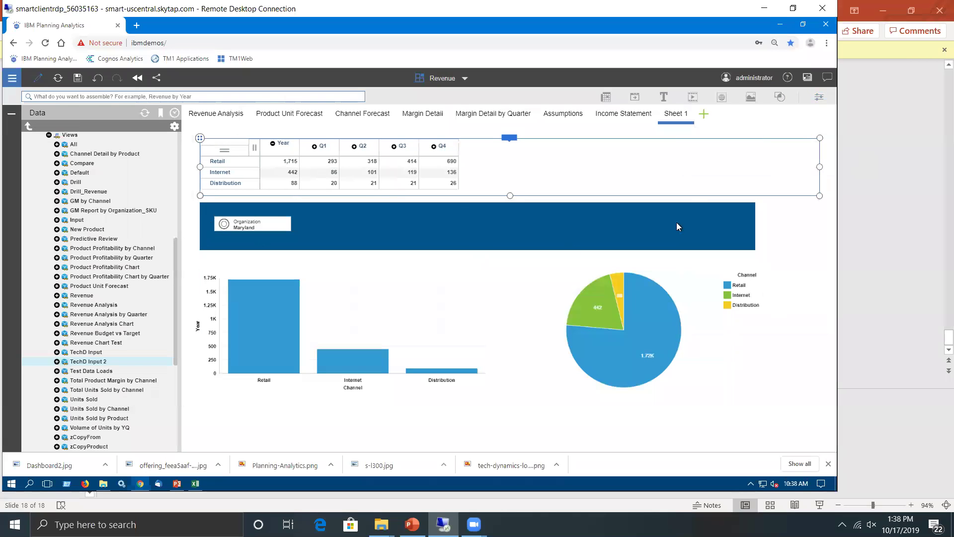
Step: Narrow the revenue table from the right and expand Q1 into Jan, Feb and Mar
drag(820, 168, 756, 169)
click(768, 257)
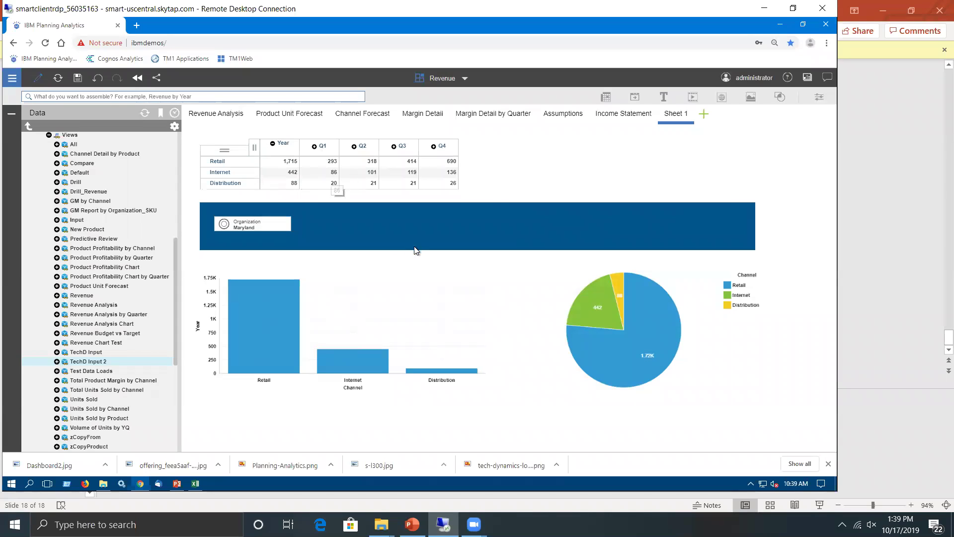
click(314, 146)
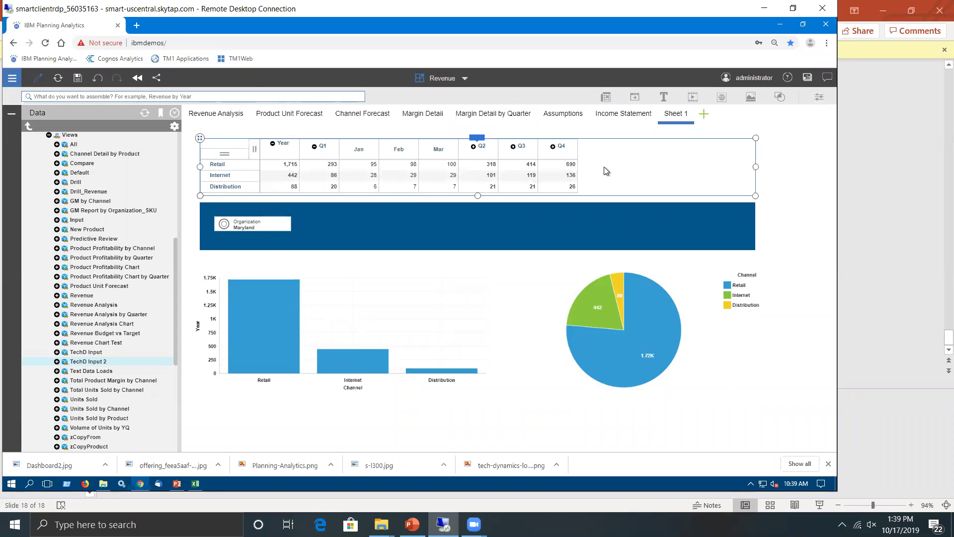
Step: Filter the dashboard to Florida and change Internet's January value from 40 to 50
click(255, 224)
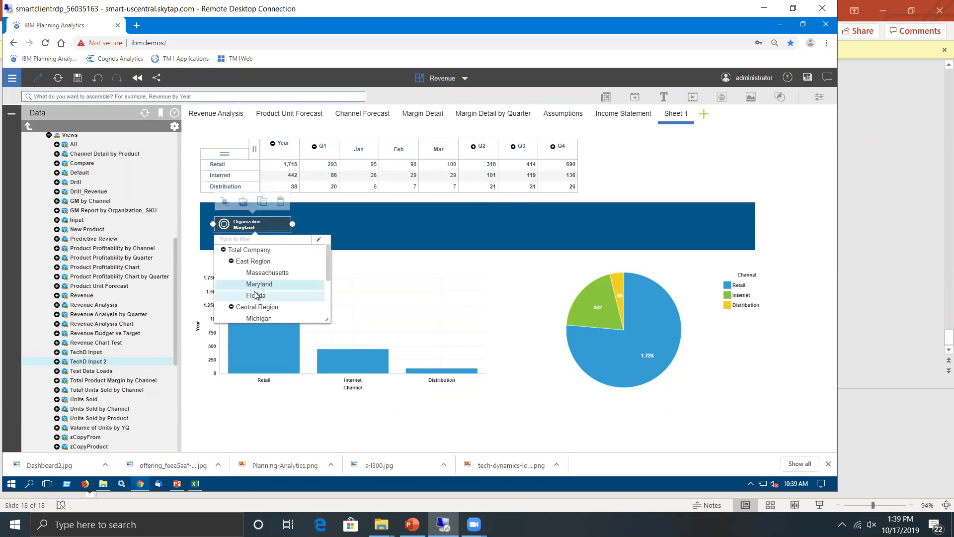
click(263, 296)
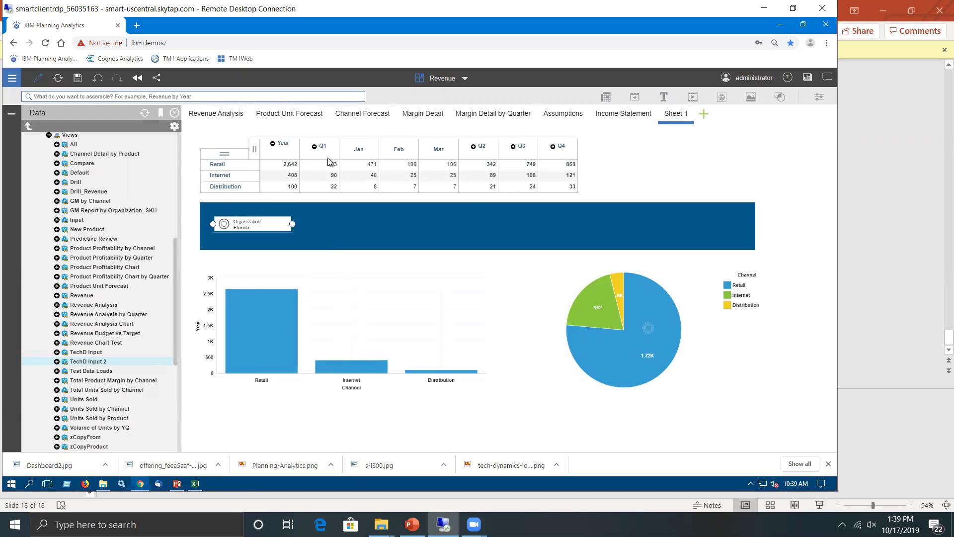
click(371, 178)
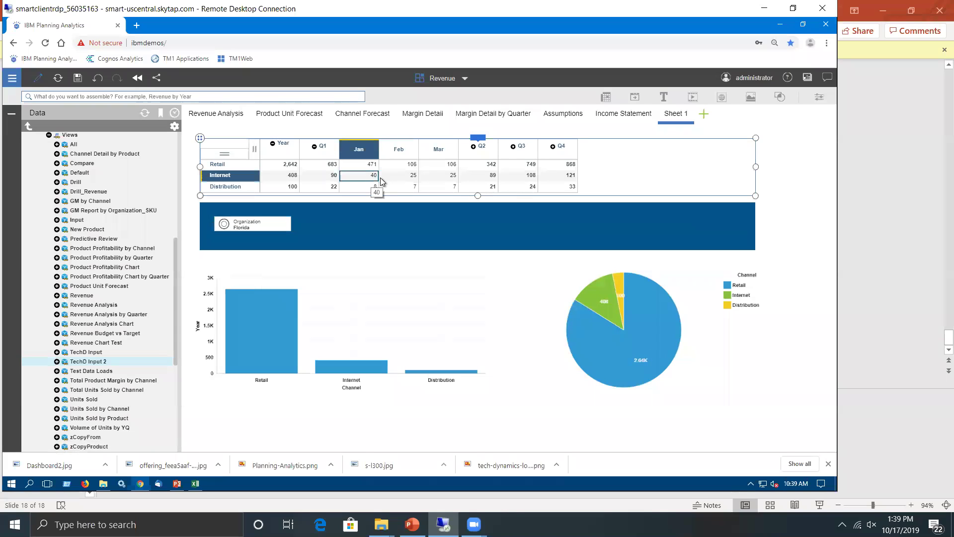
text(50)
key(Return)
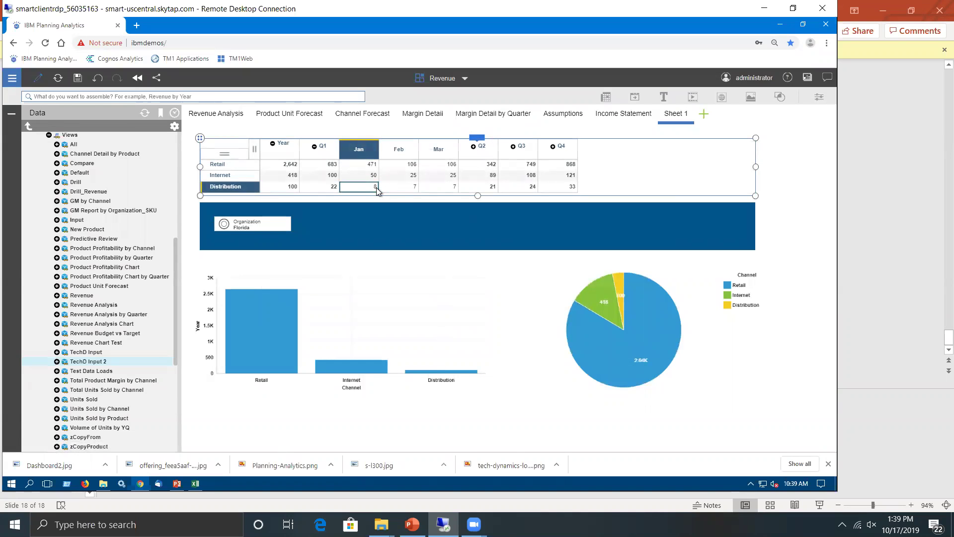
click(194, 484)
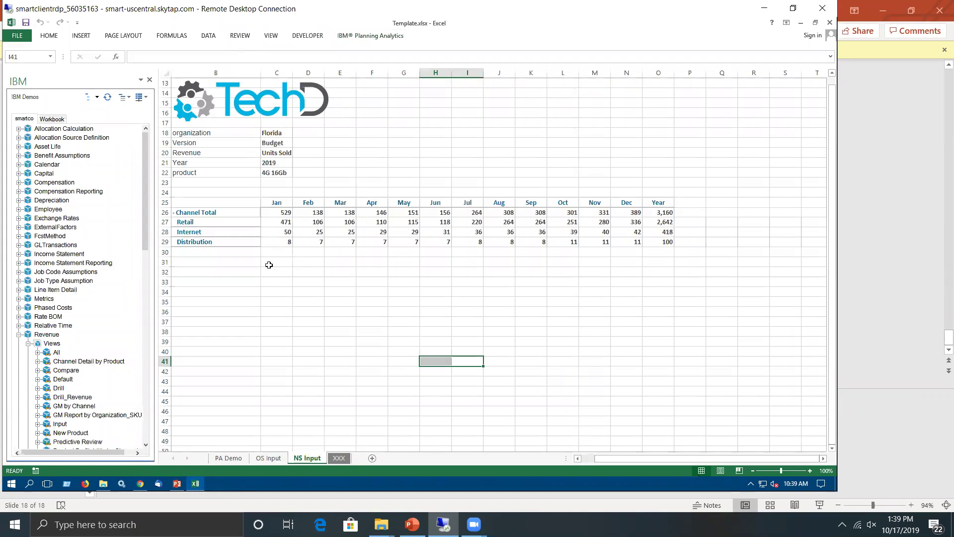
click(280, 232)
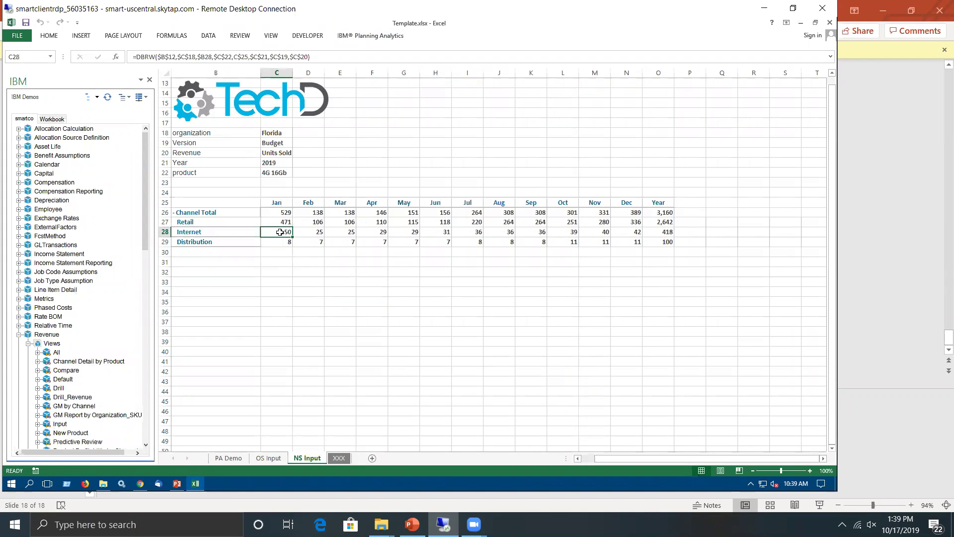
click(265, 211)
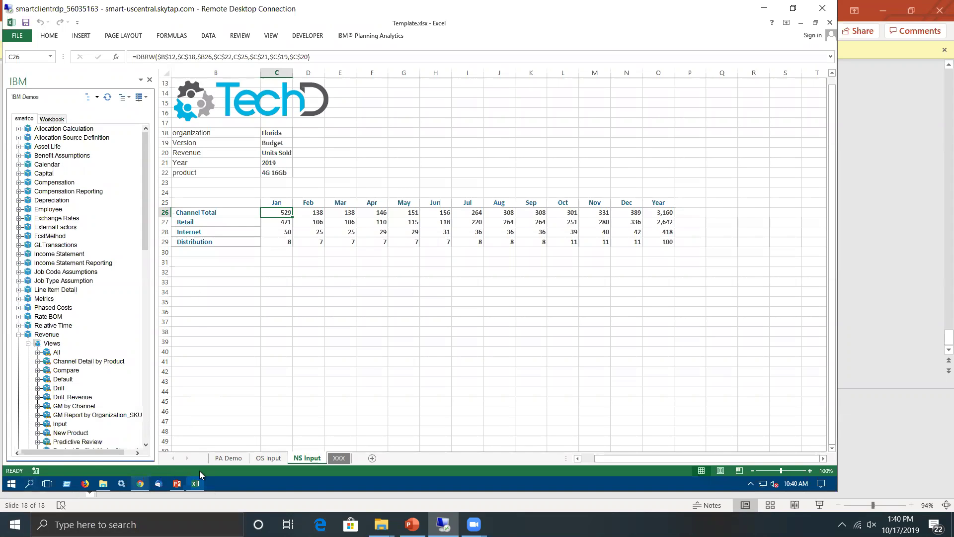
click(140, 483)
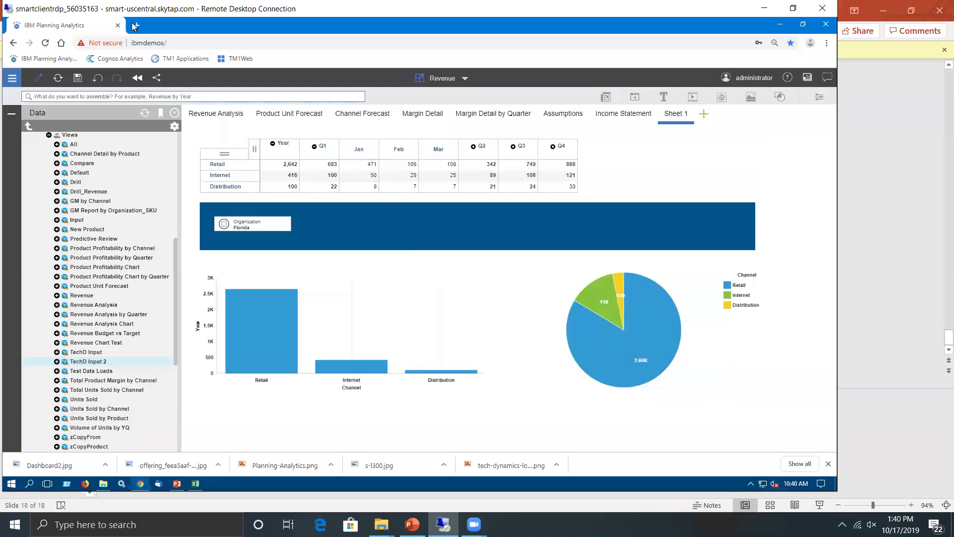
Step: Save the dashboard, rename Sheet 1 to 'New Tab', and set the Organization selector to Maryland
click(78, 78)
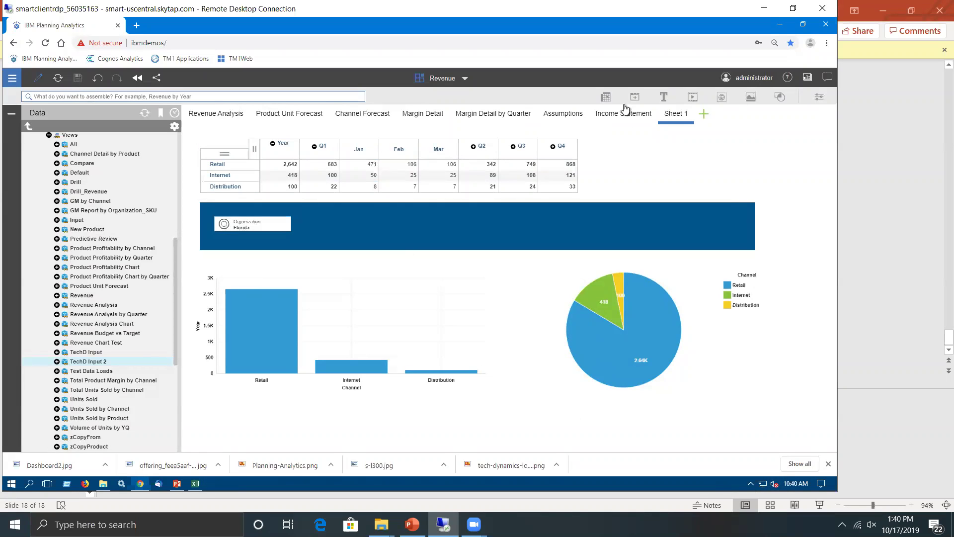
click(676, 114)
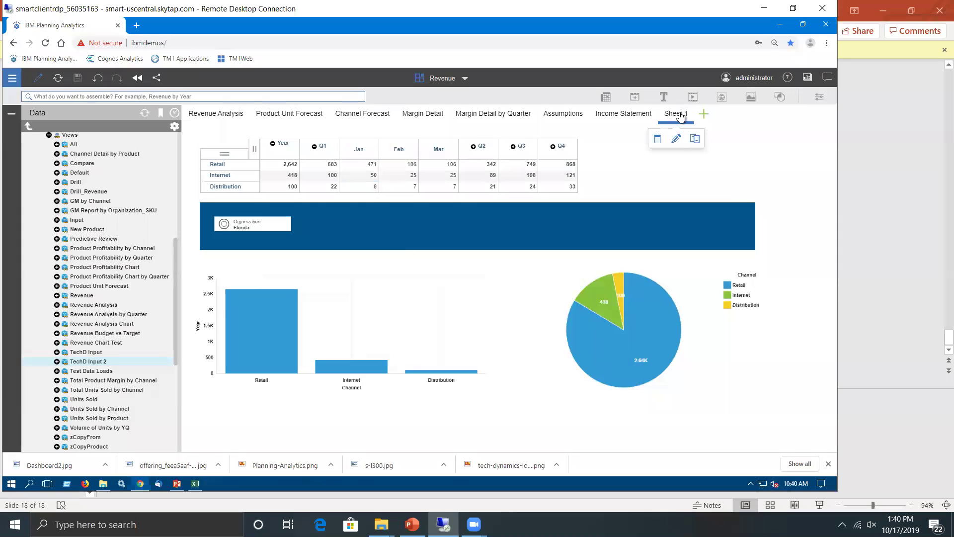
click(677, 139)
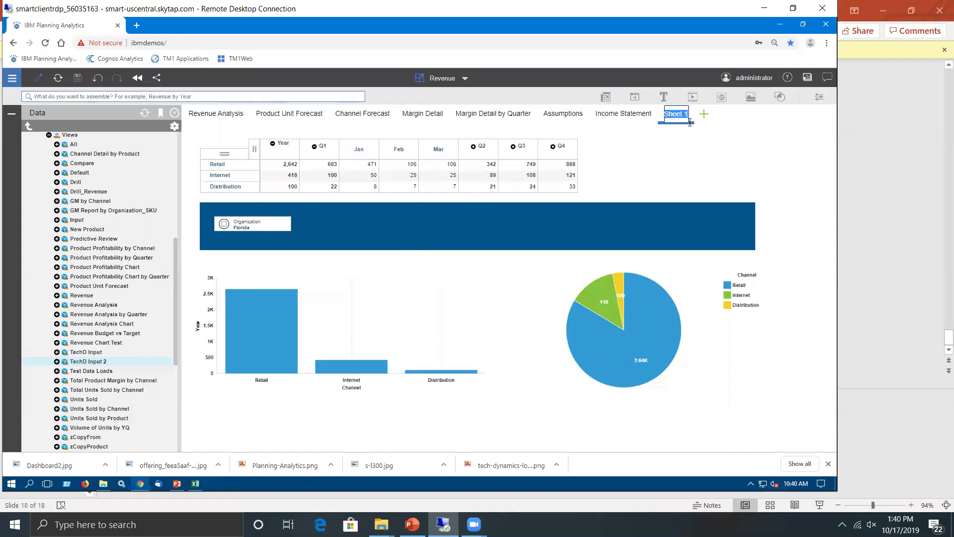
text(New Tab)
key(Return)
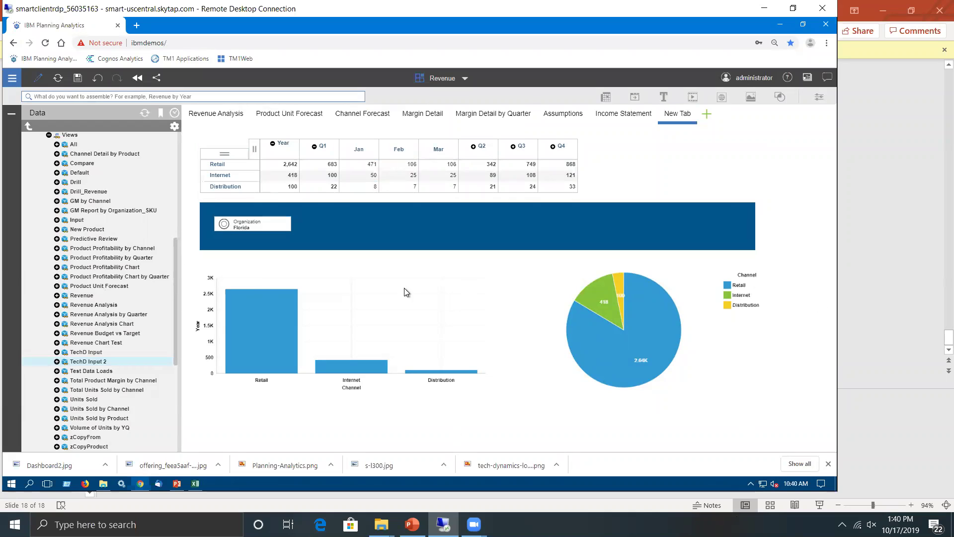
click(264, 226)
click(259, 285)
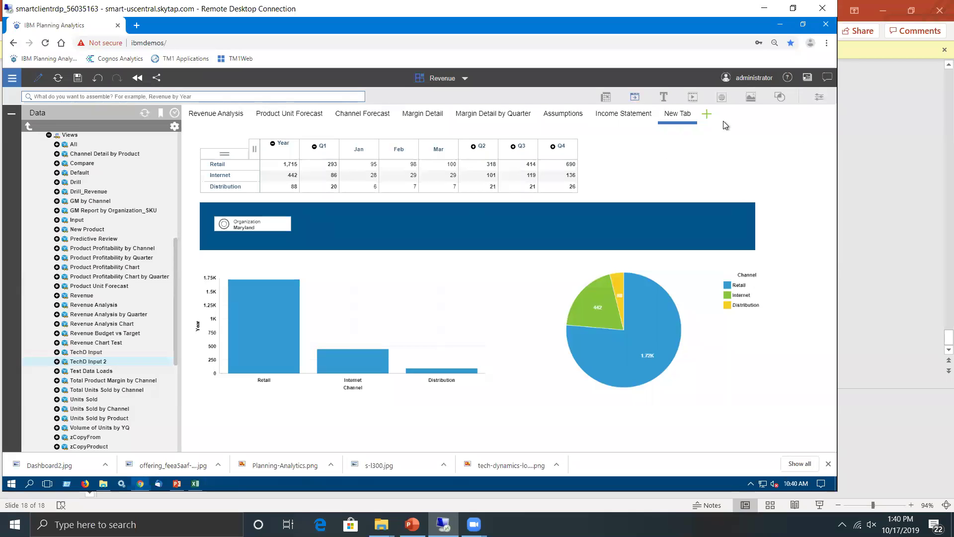
Step: From the Share options, check the Link choice, then go back and pick Download
click(157, 79)
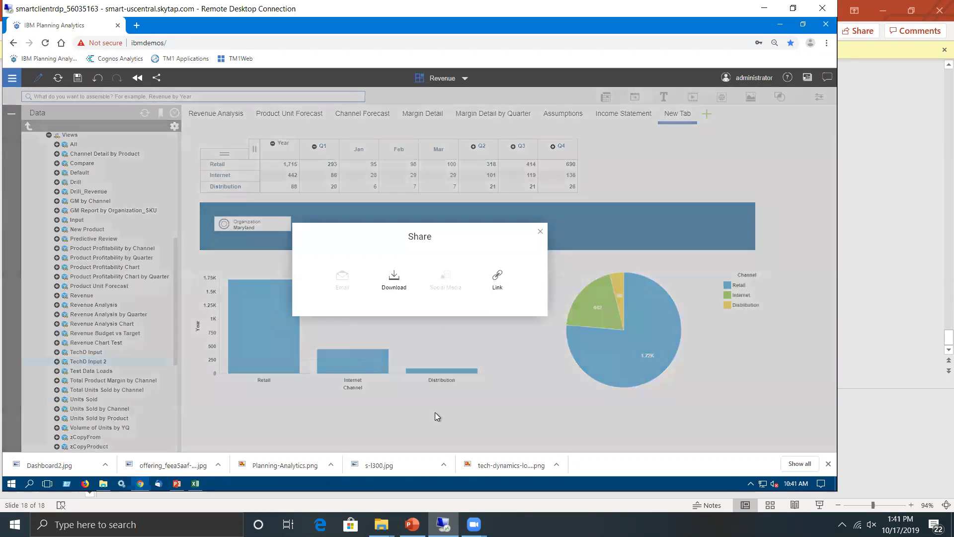
click(496, 281)
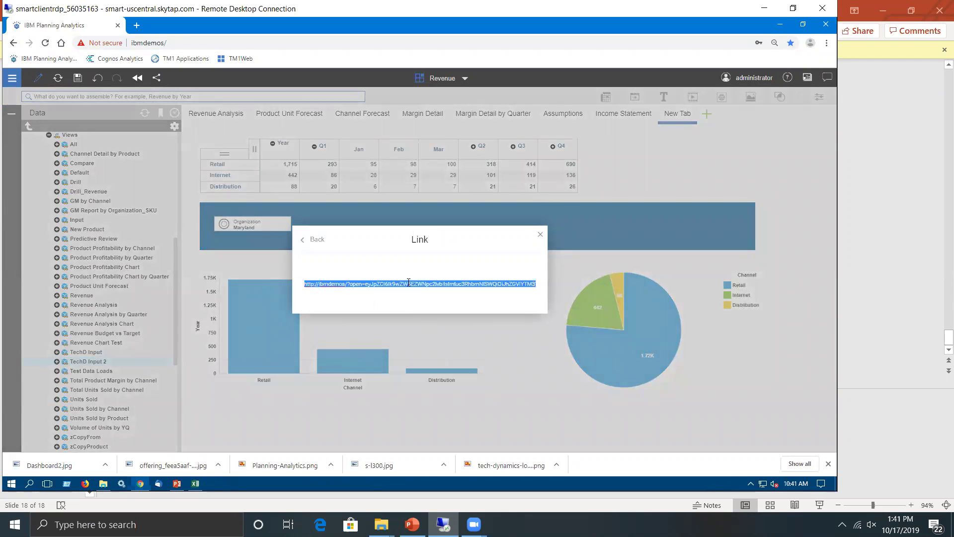
click(313, 240)
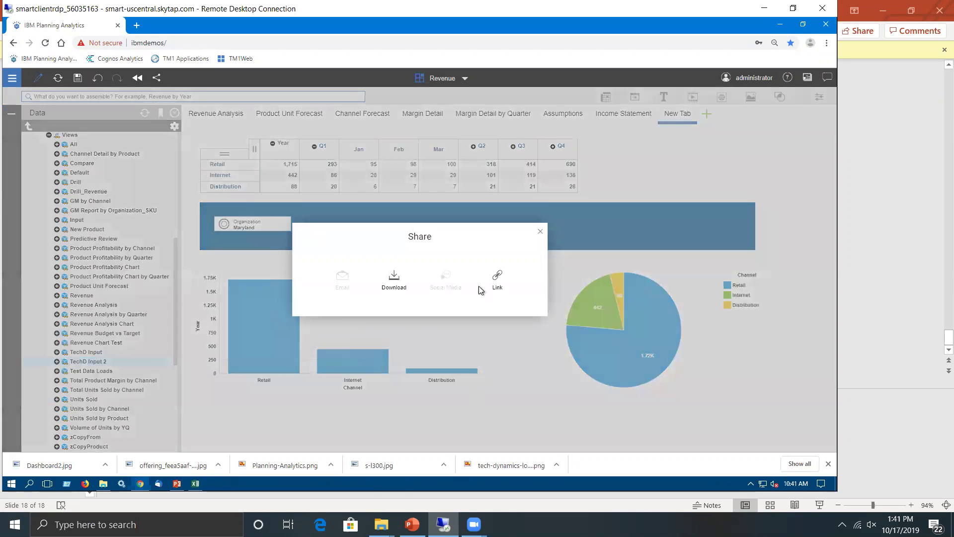
click(394, 278)
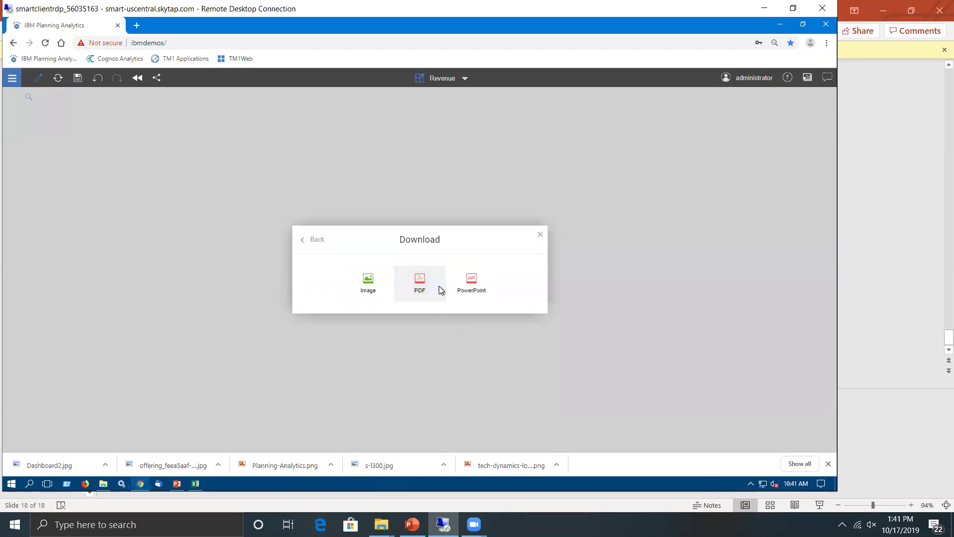
Step: Export as PDF without Revenue Analysis, Channel Forecast and Assumptions, downloading Revenue.pdf
click(413, 294)
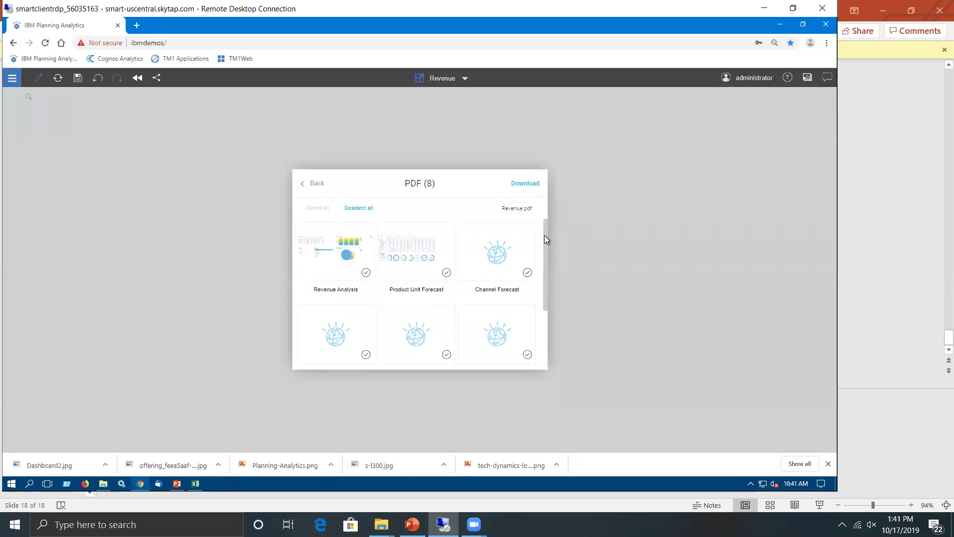
scroll(544, 255, down, 3)
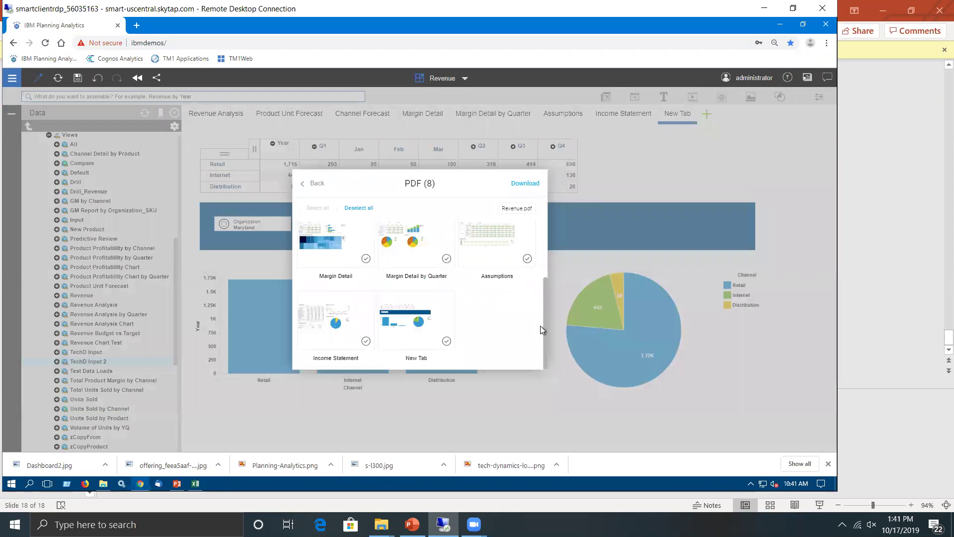
scroll(547, 247, up, 3)
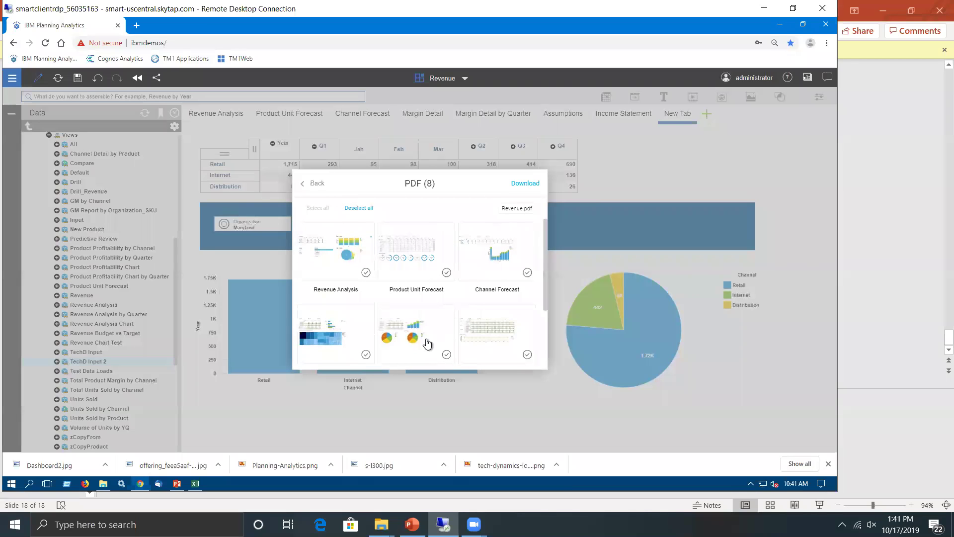
click(366, 272)
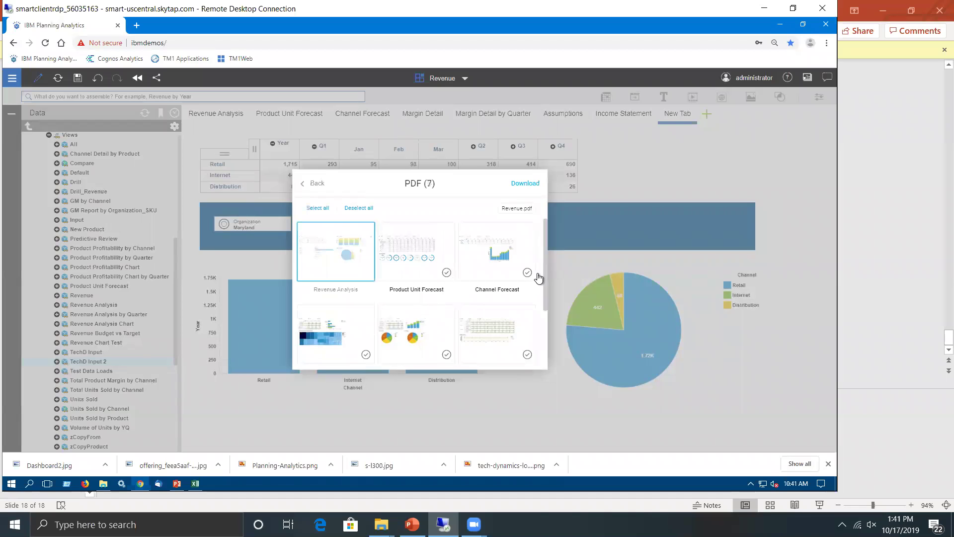
click(527, 272)
scroll(541, 339, down, 3)
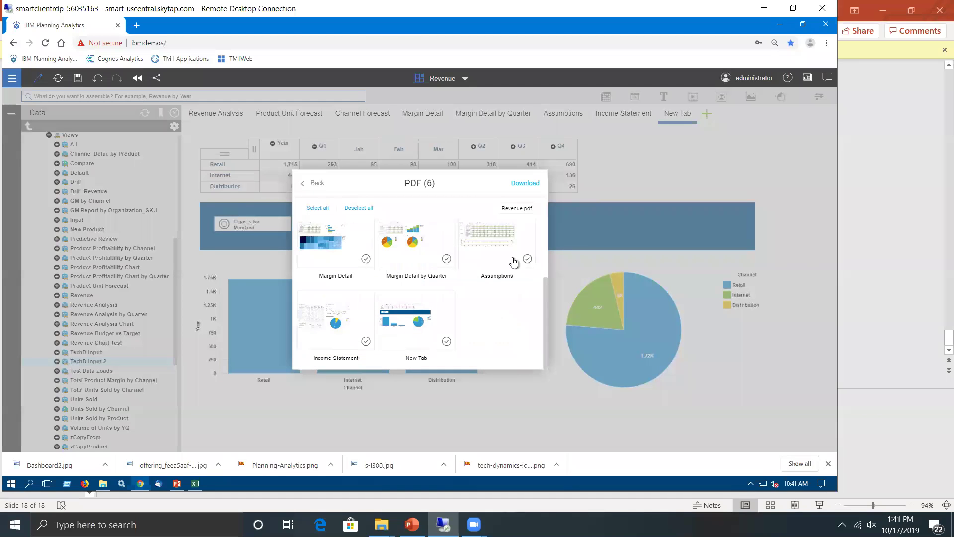
click(527, 259)
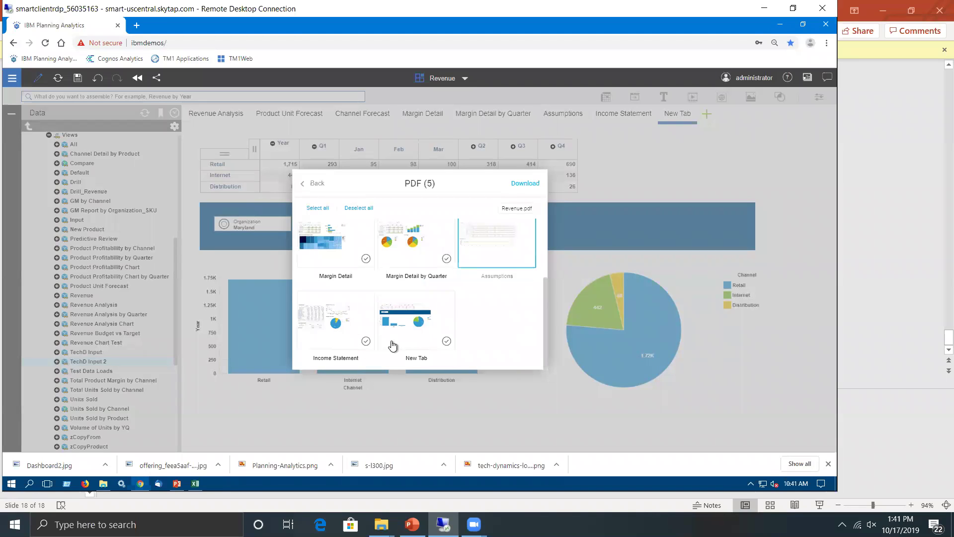
click(525, 184)
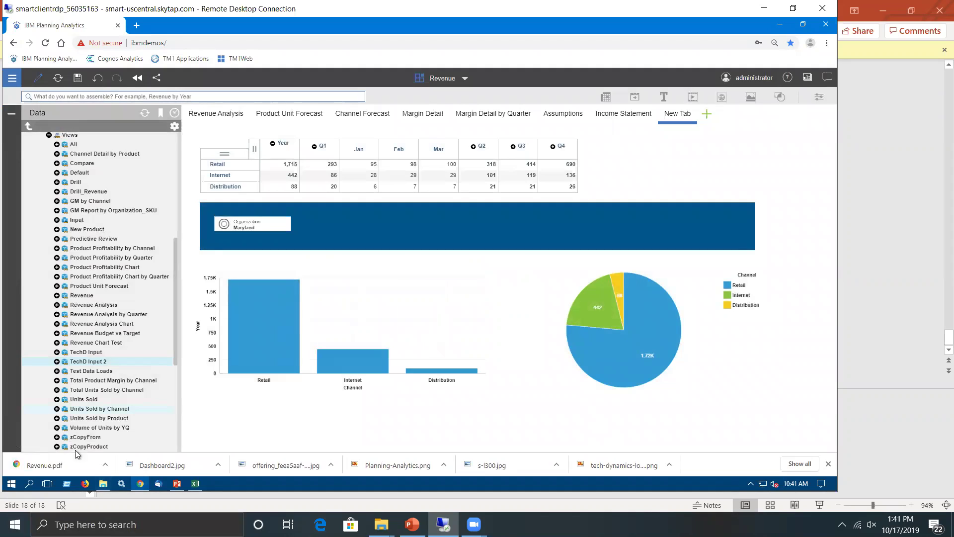
click(105, 465)
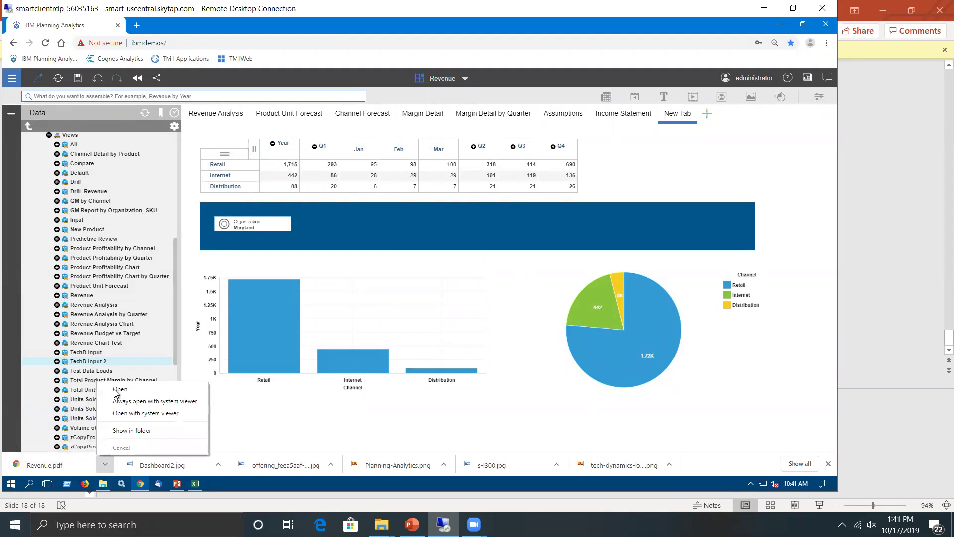
click(120, 389)
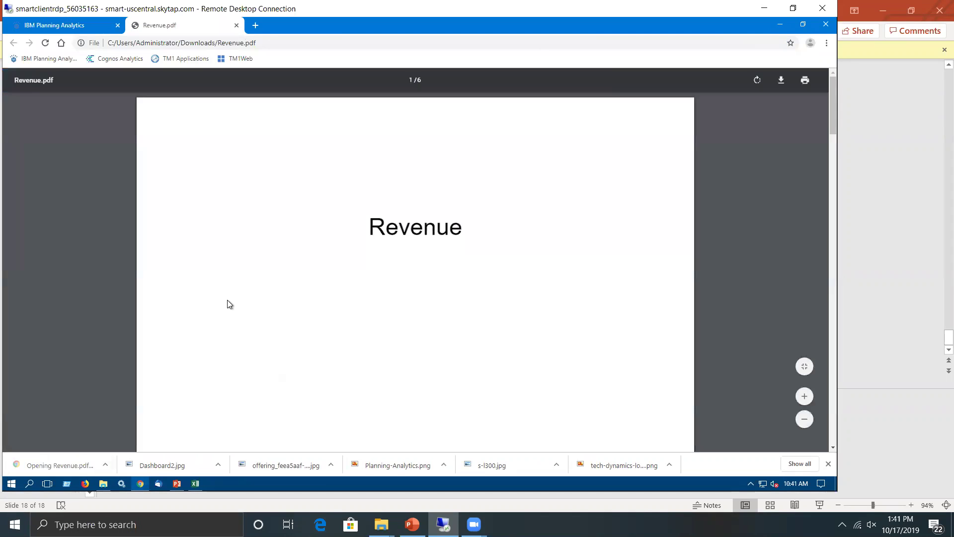
drag(833, 97, 808, 83)
click(237, 25)
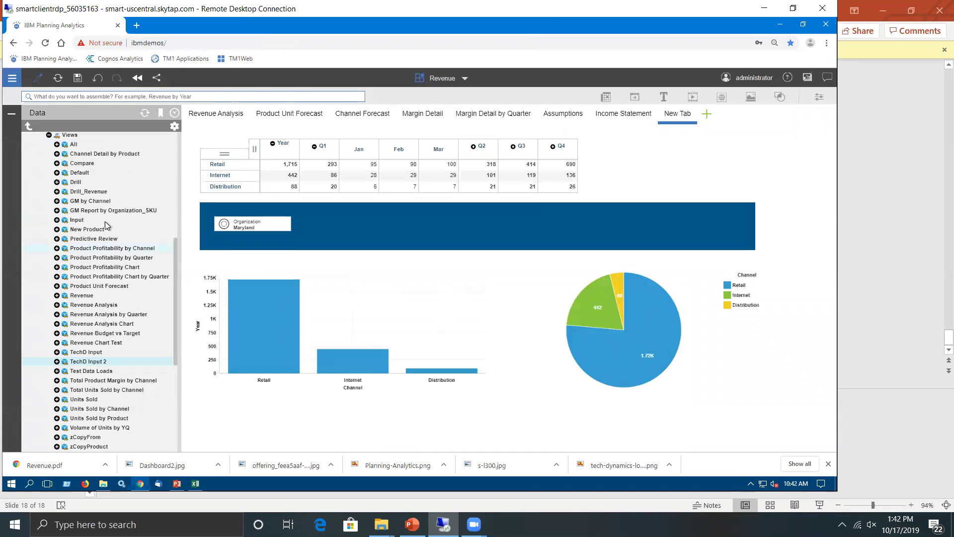
Step: Add a blank Freeform sheet, Sheet 1, after New Tab in the Revenue book
click(62, 98)
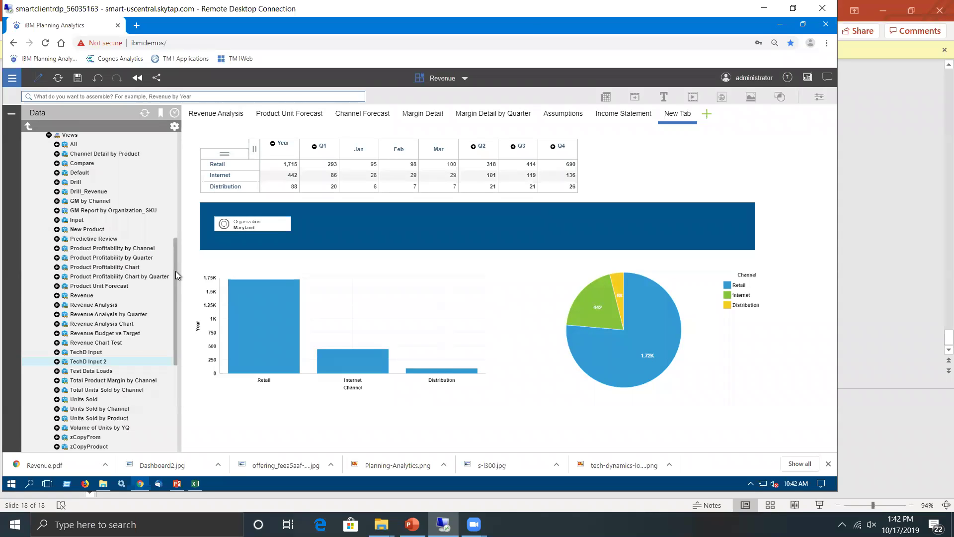
drag(176, 275, 176, 272)
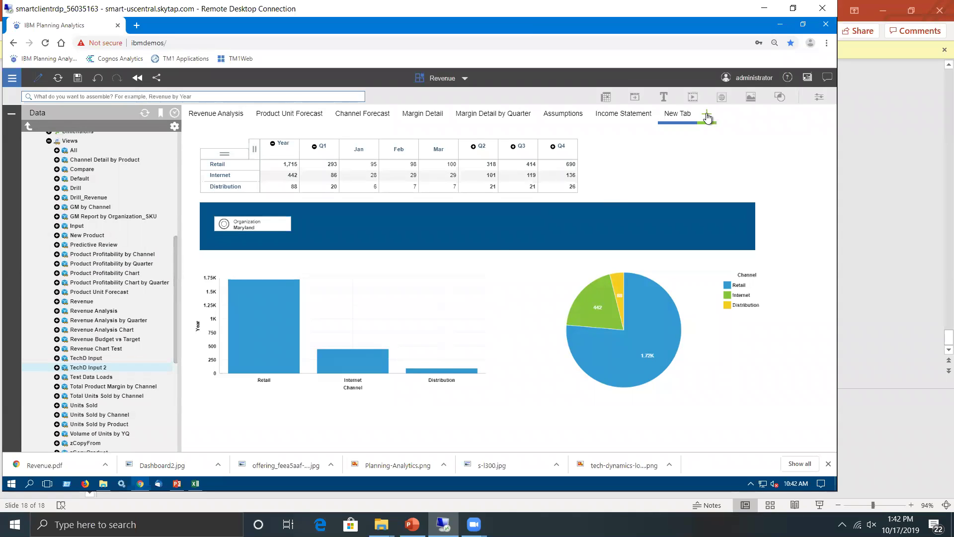
click(678, 112)
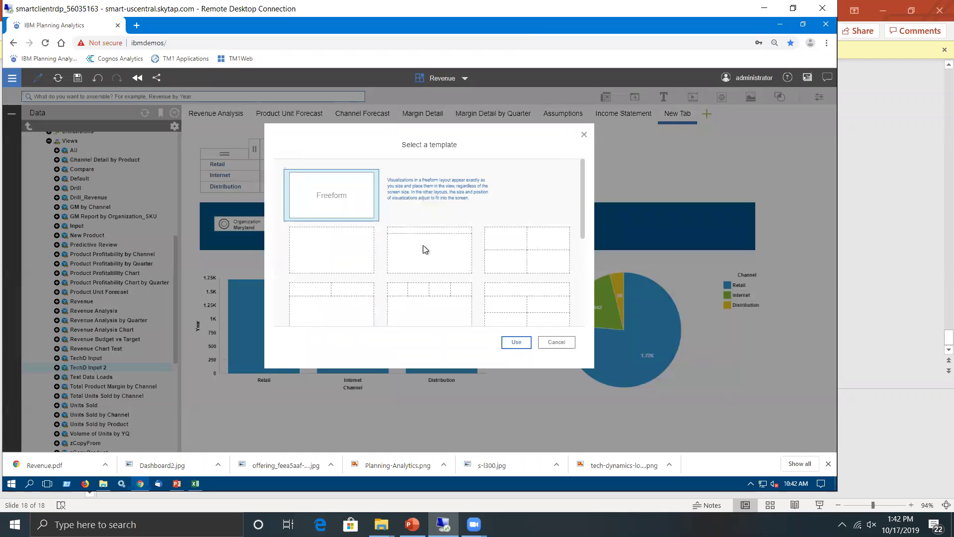
click(517, 343)
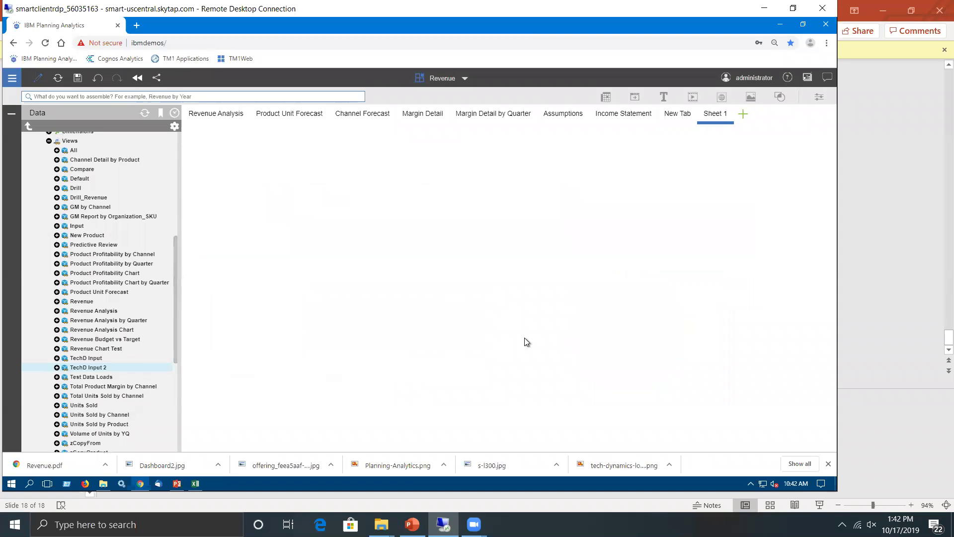
click(56, 301)
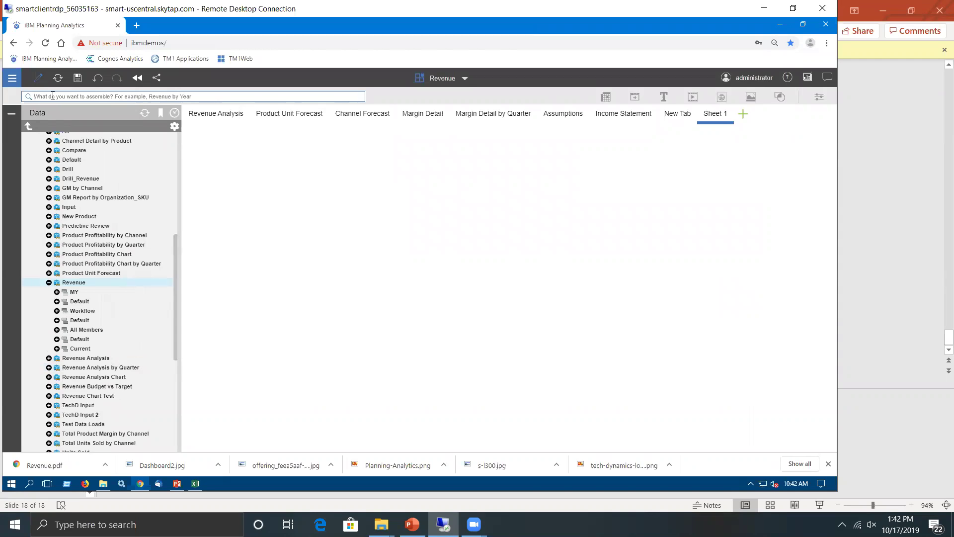
Step: Run a natural-language data search for 'Revenue per year'
click(52, 96)
text(Revenue per)
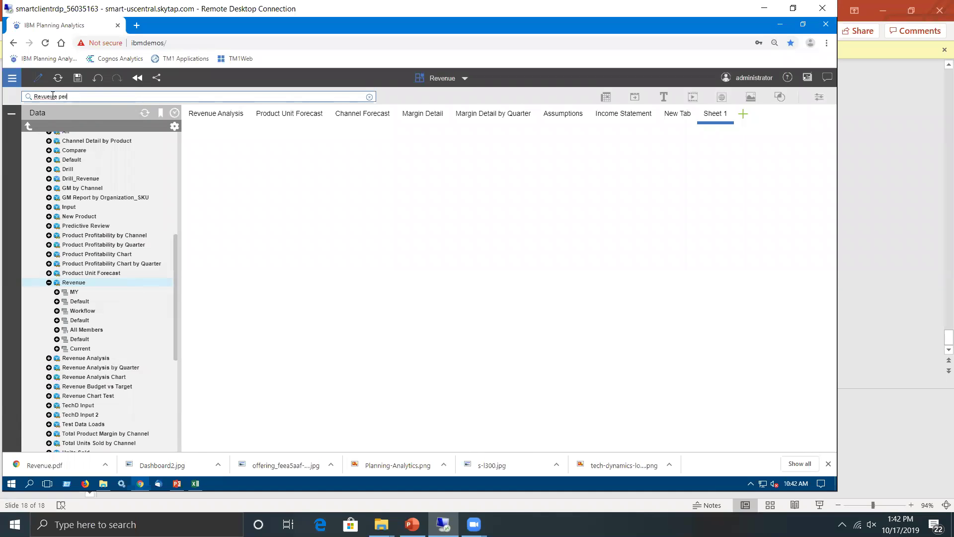
key(BackSpace)
key(BackSpace)
key(BackSpace)
key(BackSpace)
key(BackSpace)
key(BackSpace)
text(enue per yea)
key(Return)
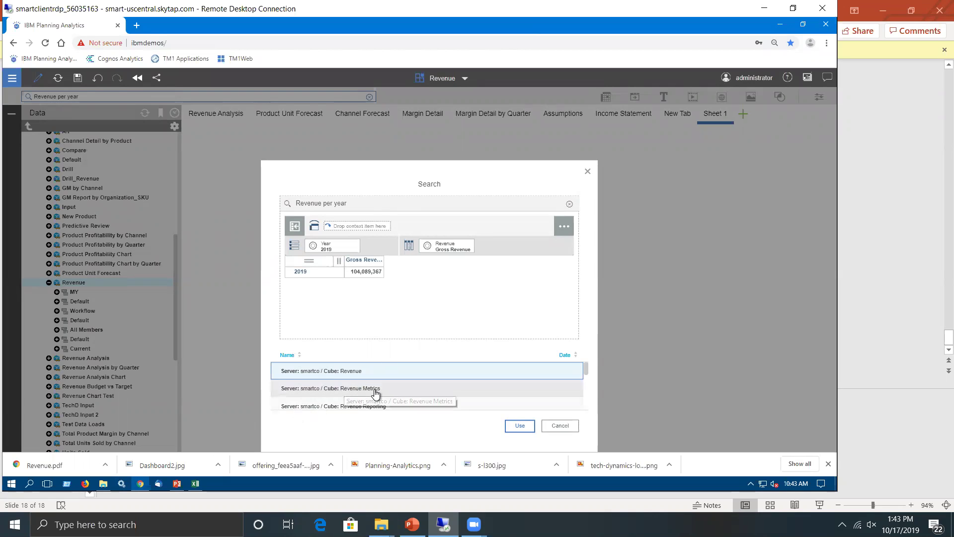
Step: Place the Revenue cube's Gross Revenue by Year result on Sheet 1
click(433, 389)
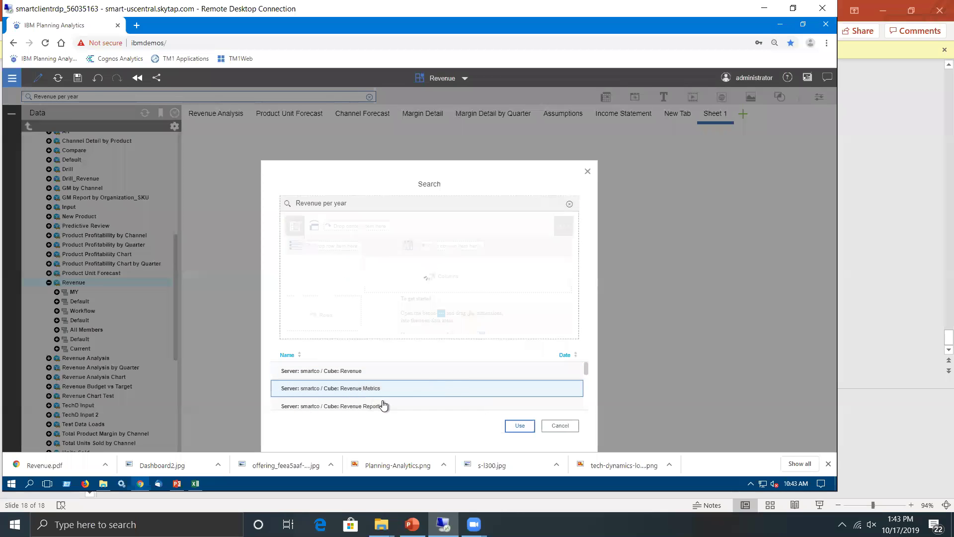
click(351, 407)
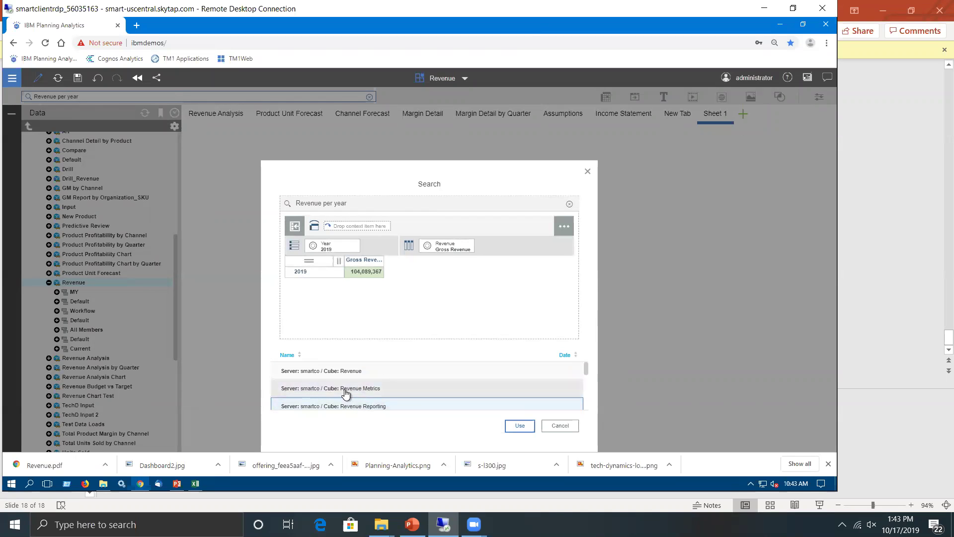
click(345, 373)
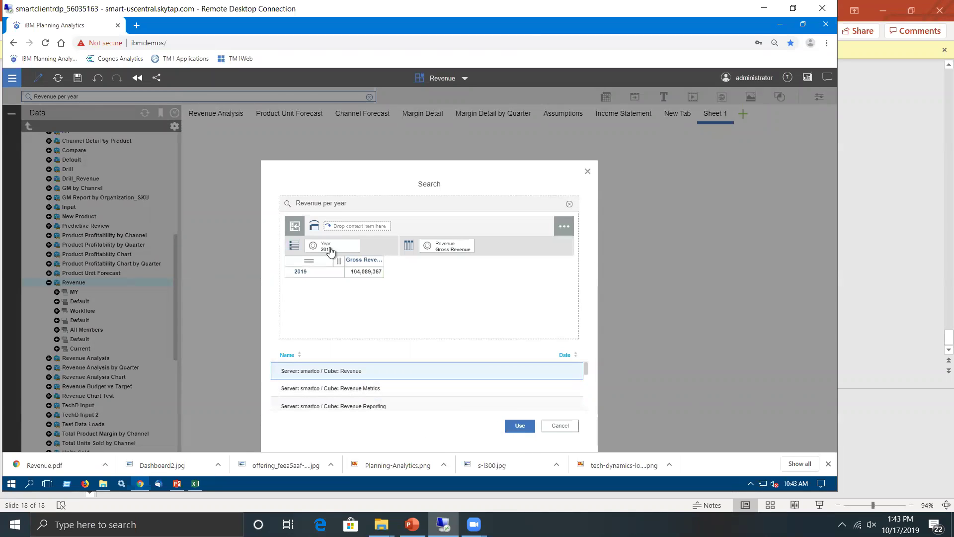
click(520, 426)
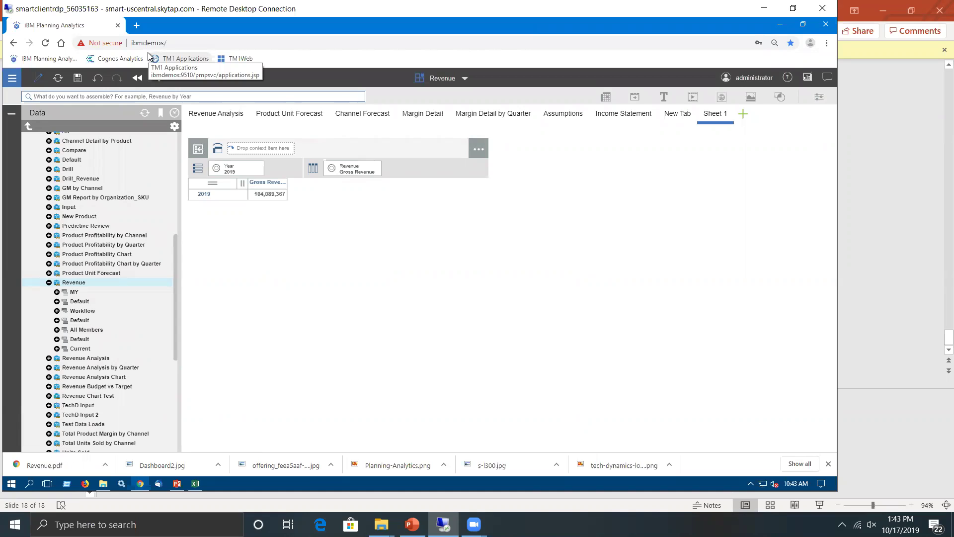
Step: Search 'what is my revenue per product' and place the result on Sheet 1
text(what is)
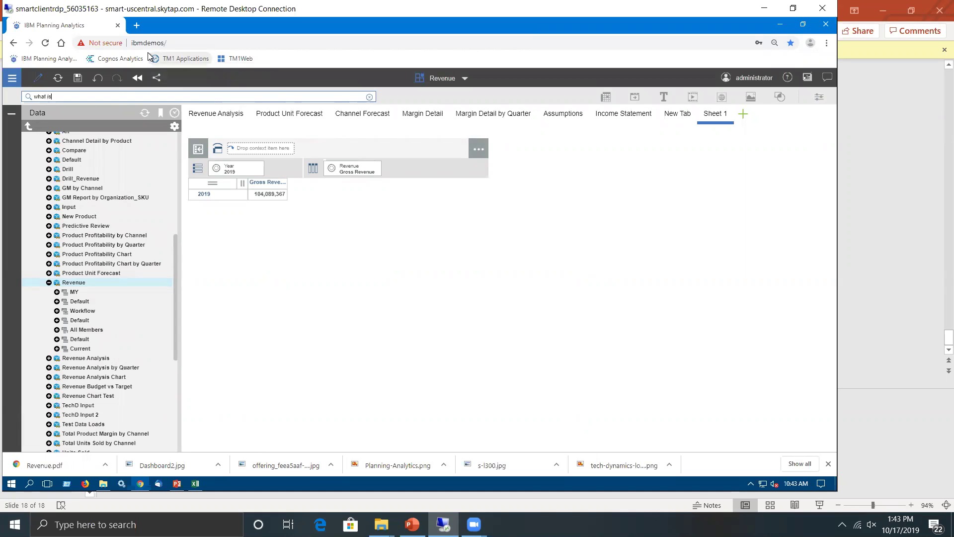
text( my revi)
text(enuew)
text(e )
text(per)
text( product)
key(Return)
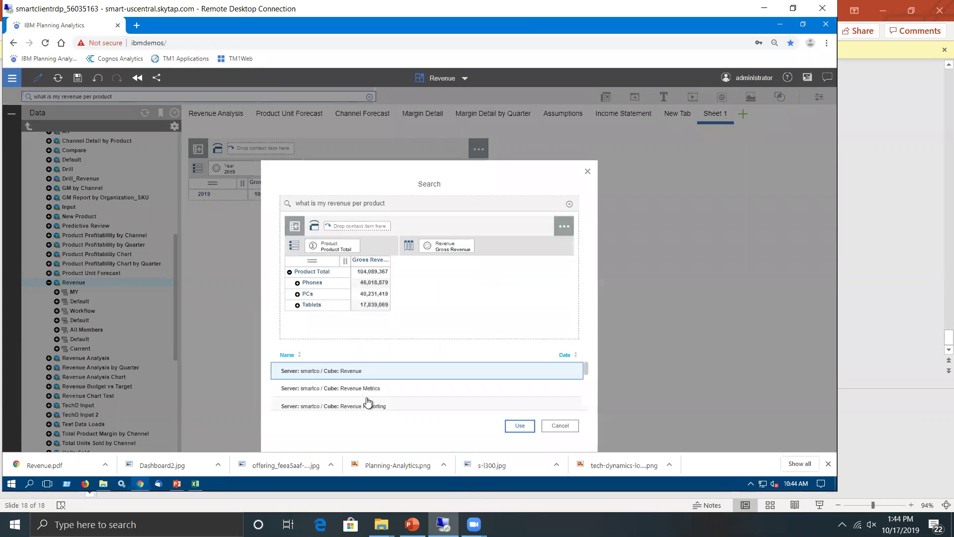
click(519, 426)
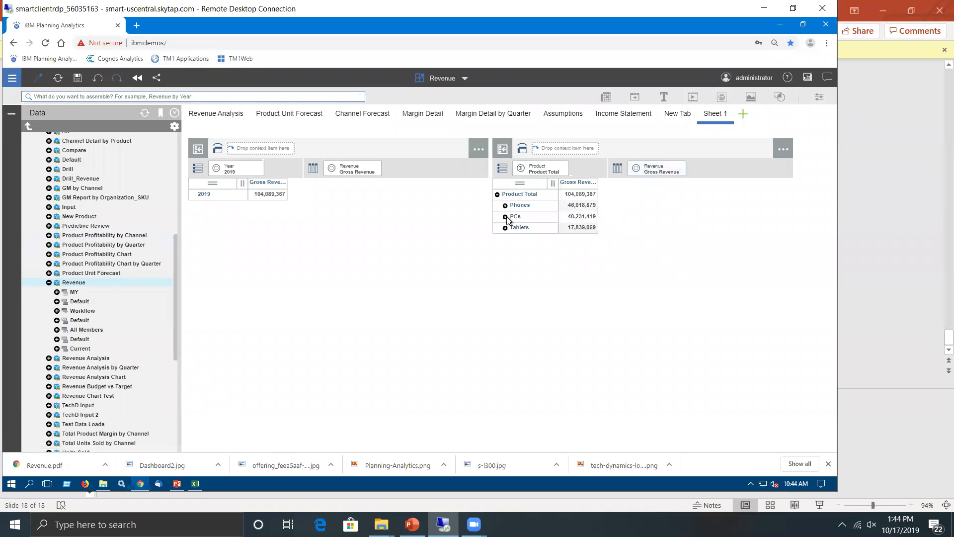
click(546, 273)
Step: Expand PCs, Phones and 4G Smart Phones, then widen the Gross Revenue column
click(505, 205)
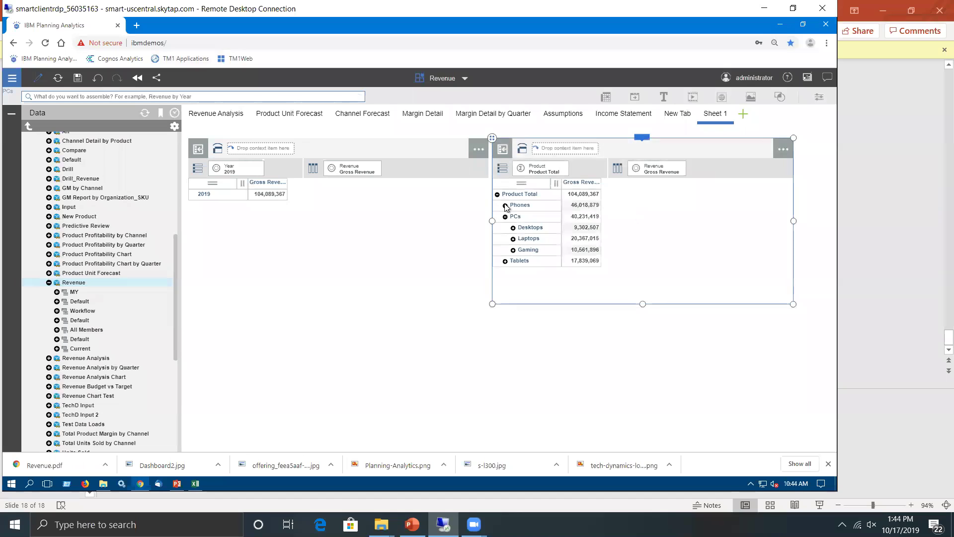
click(505, 250)
click(512, 227)
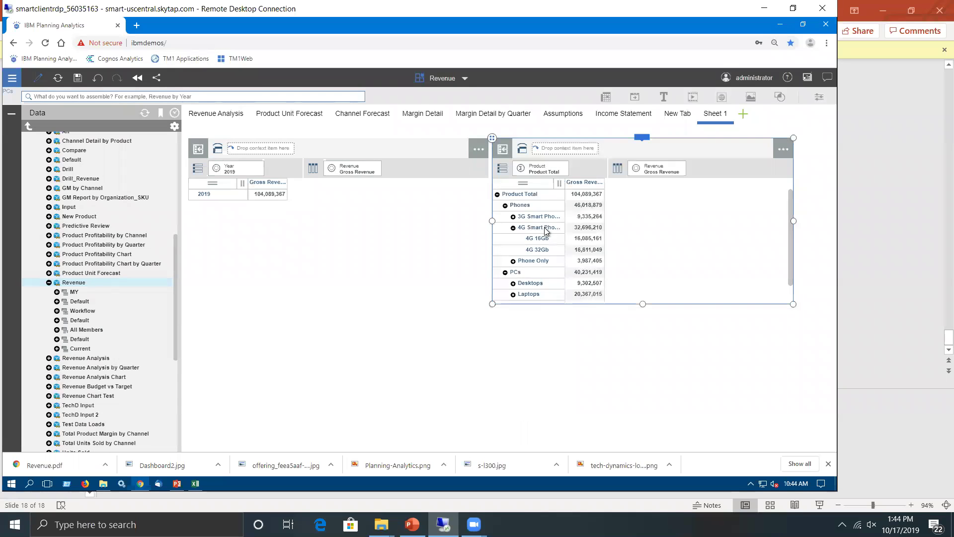
click(591, 251)
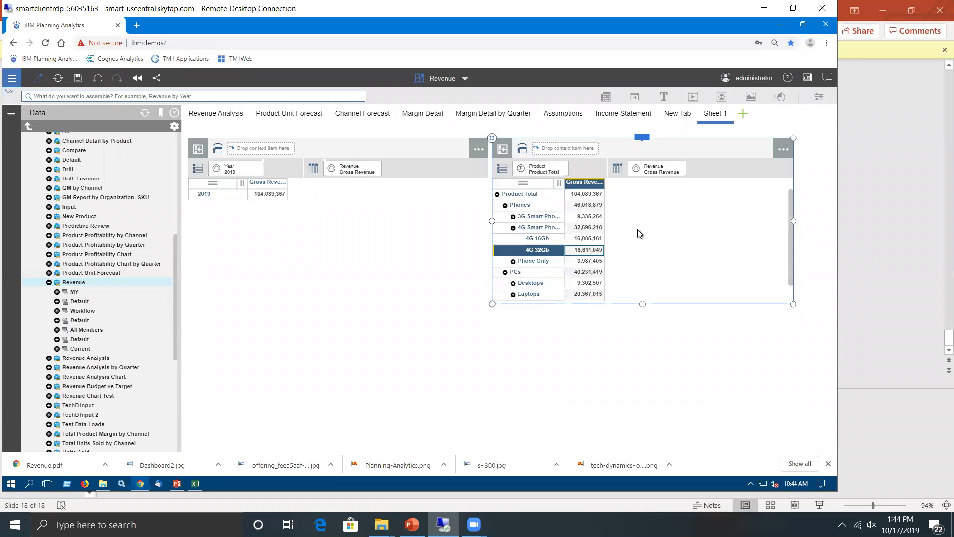
drag(606, 182, 663, 182)
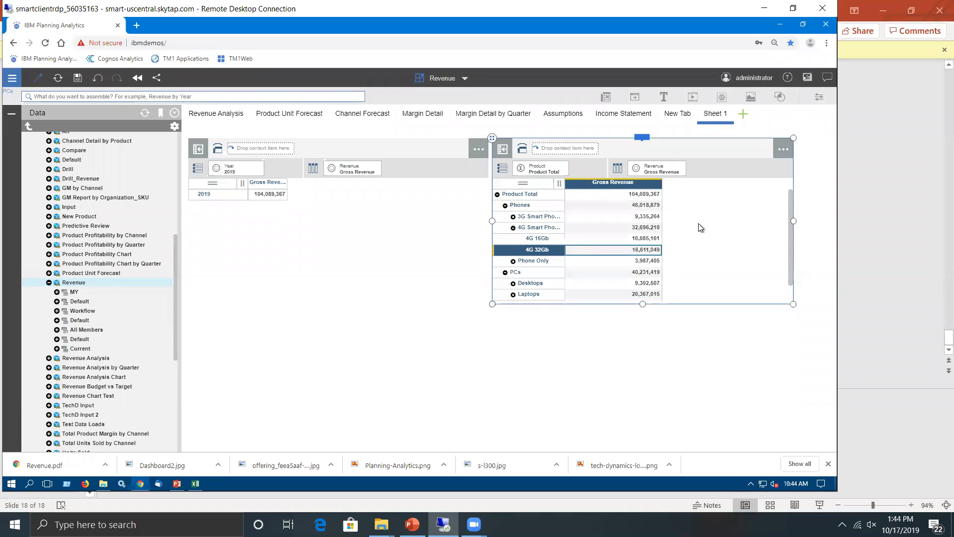
Step: Add Volume - Units to the product view's column set beside Gross Revenue
click(658, 174)
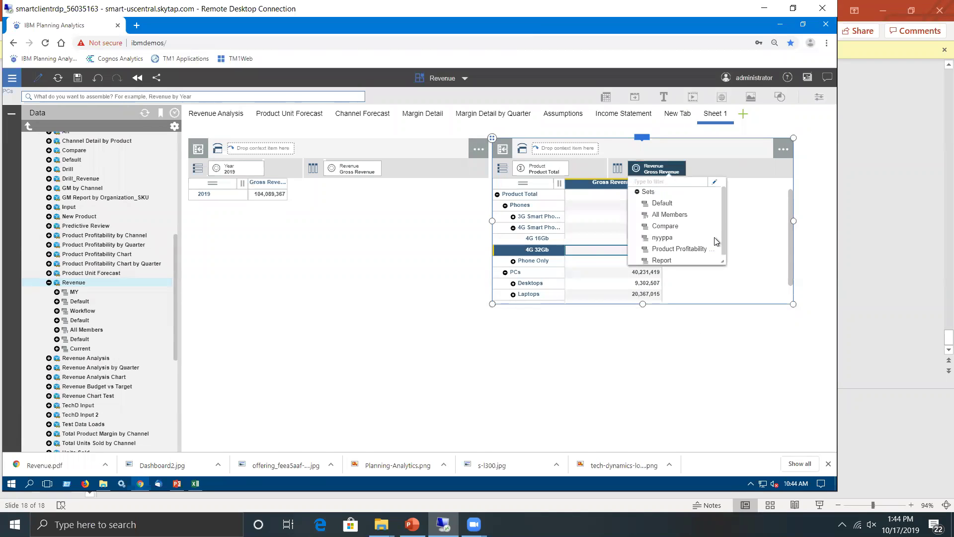
click(714, 181)
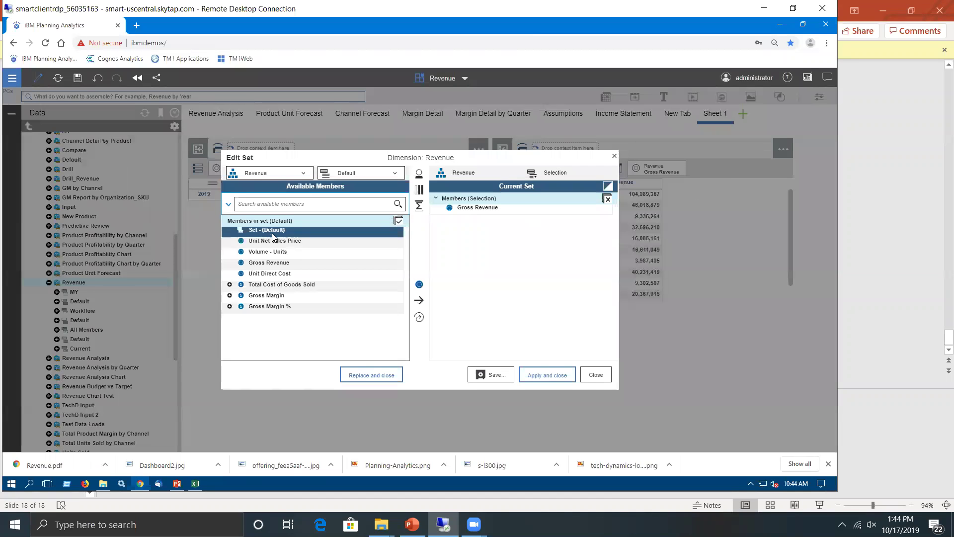
click(276, 242)
click(274, 252)
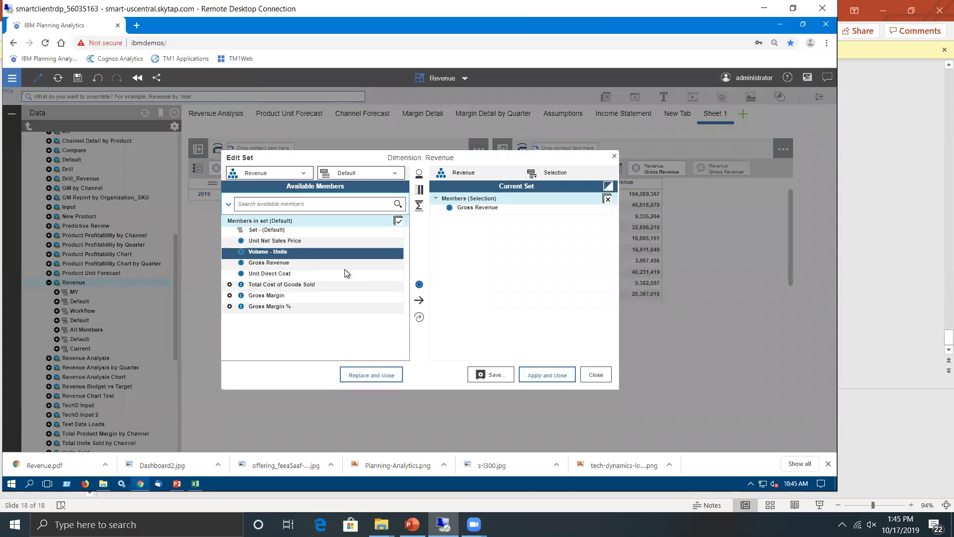
click(419, 300)
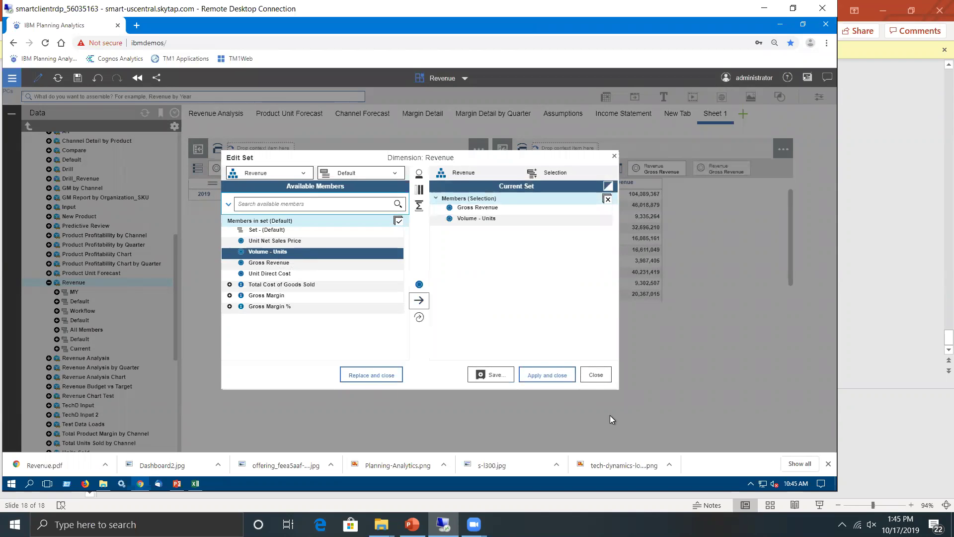
click(547, 374)
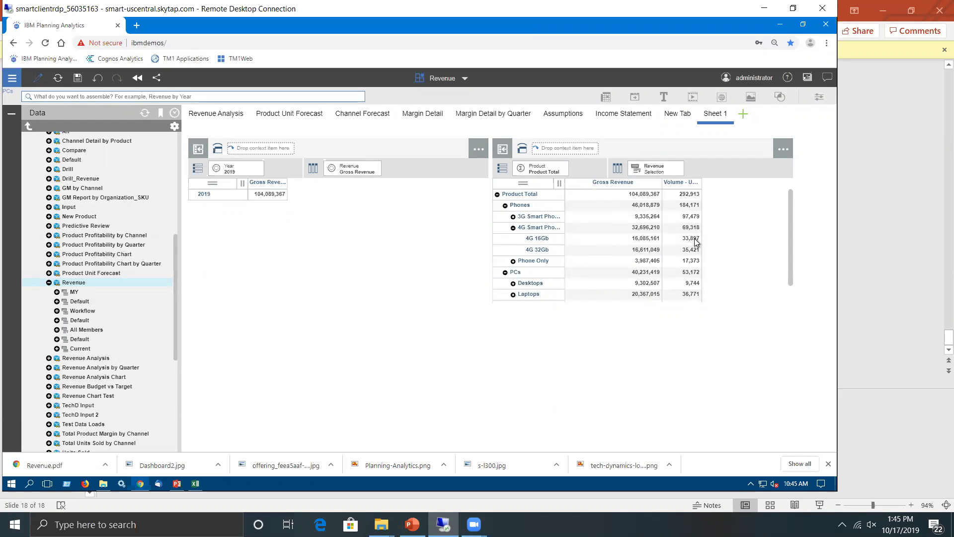
click(687, 241)
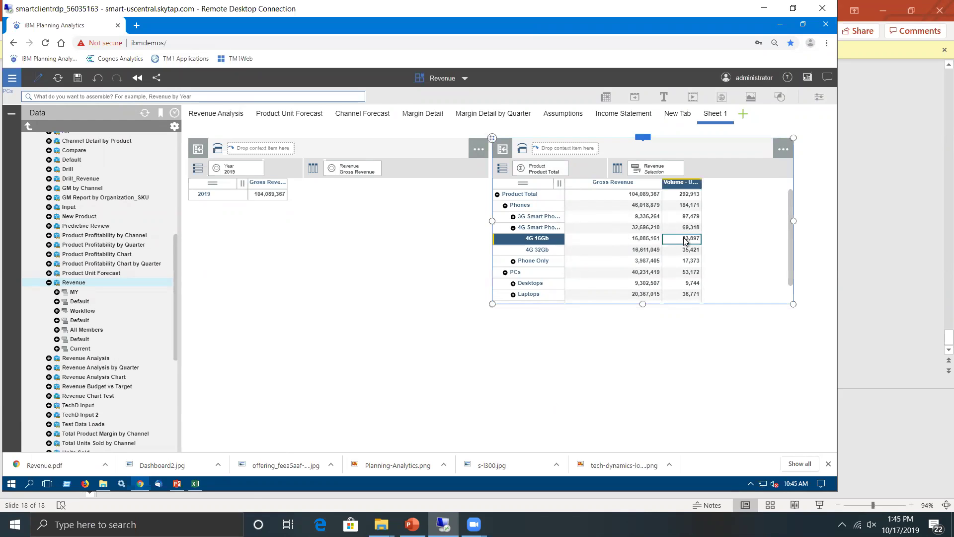
click(694, 365)
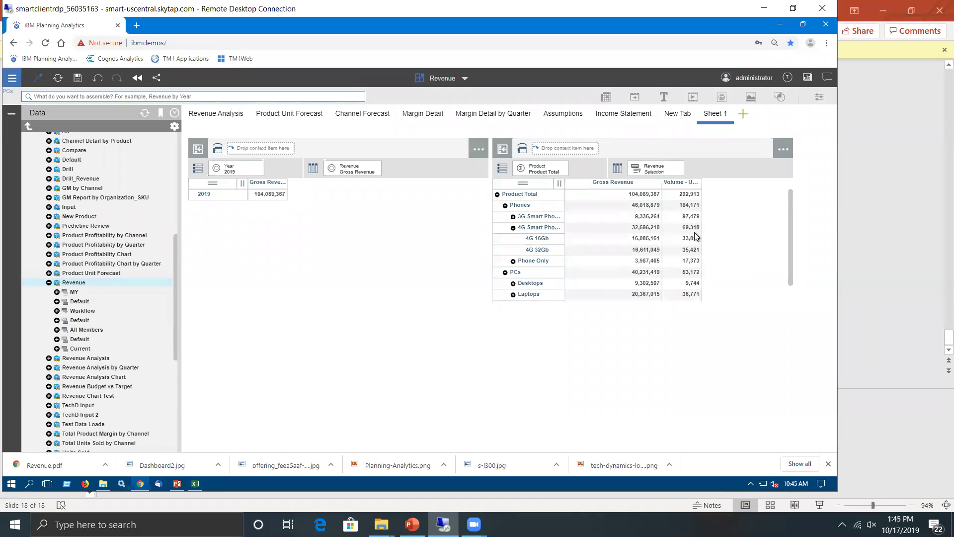
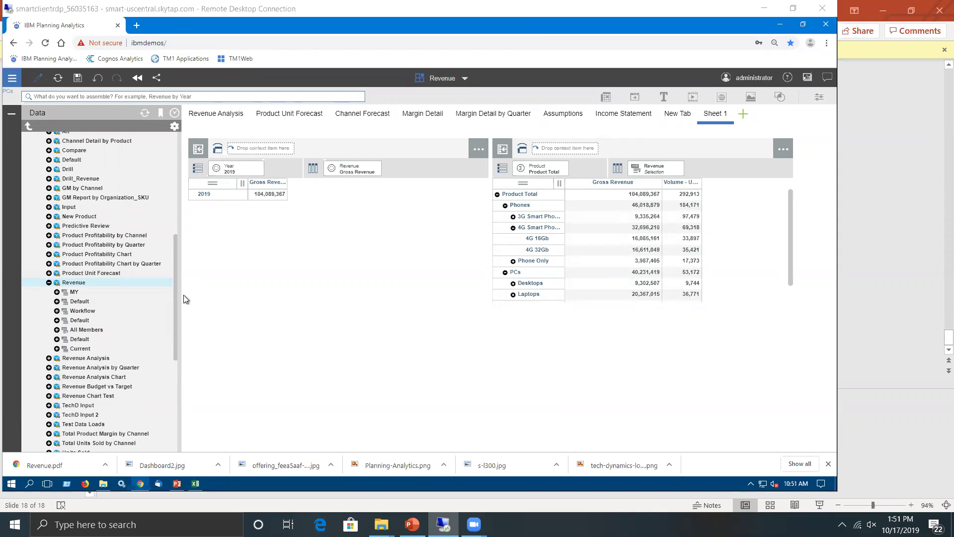
Step: Expand Processes in the Data tree to list Acquire_IS through copy_version_control
click(243, 297)
drag(173, 281, 172, 408)
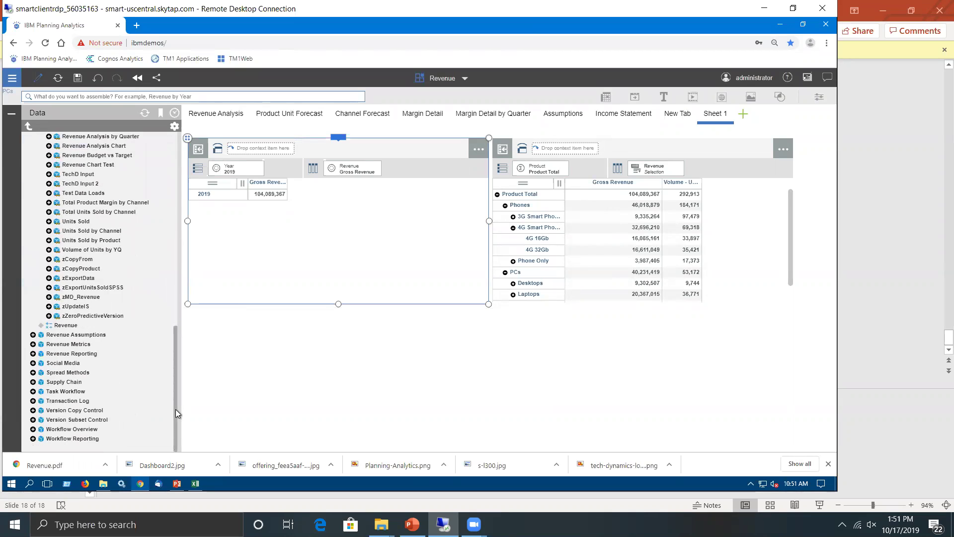
drag(175, 409, 181, 144)
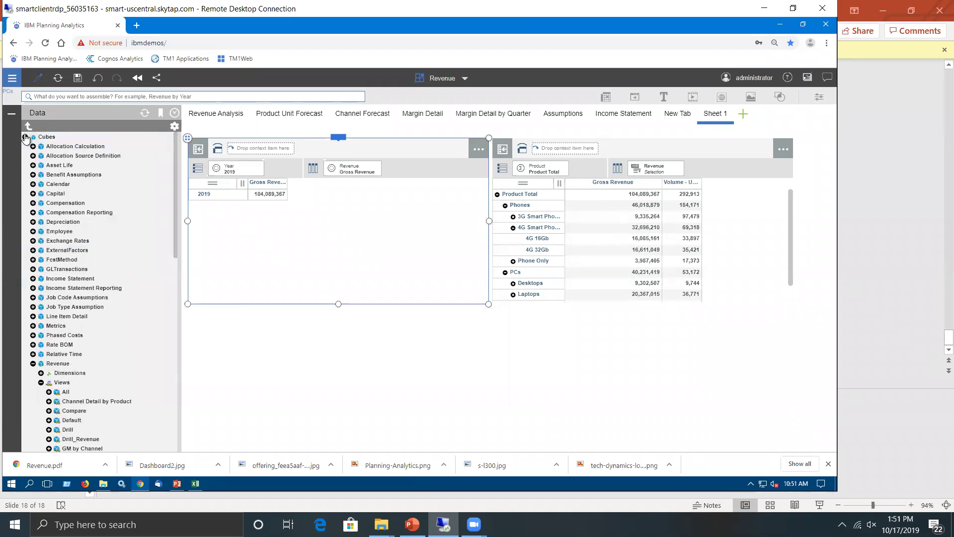
scroll(49, 159, up, 1)
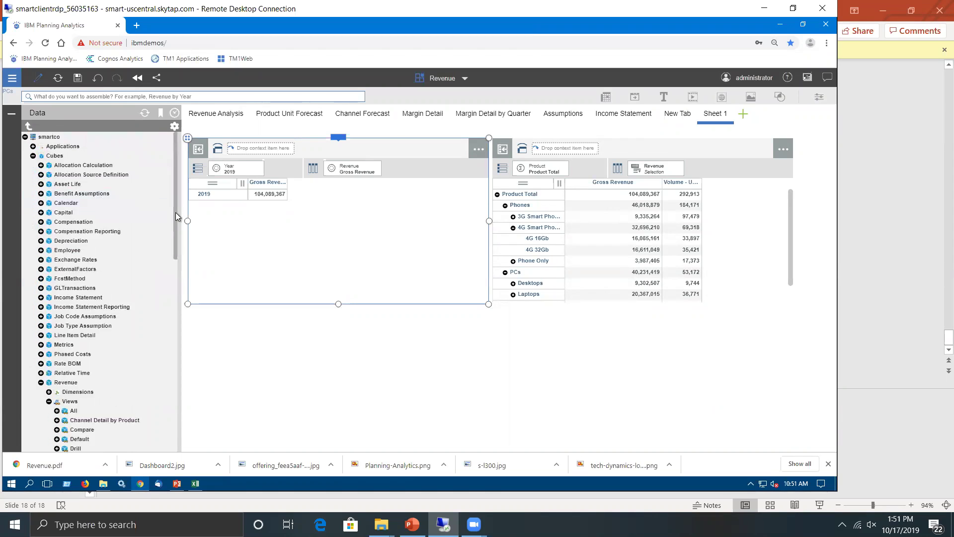
scroll(168, 326, down, 10)
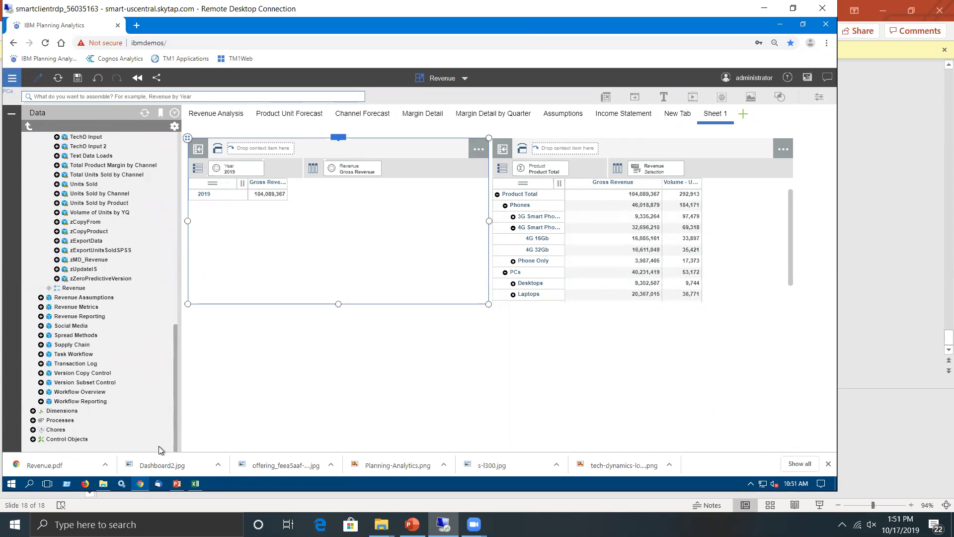
click(33, 420)
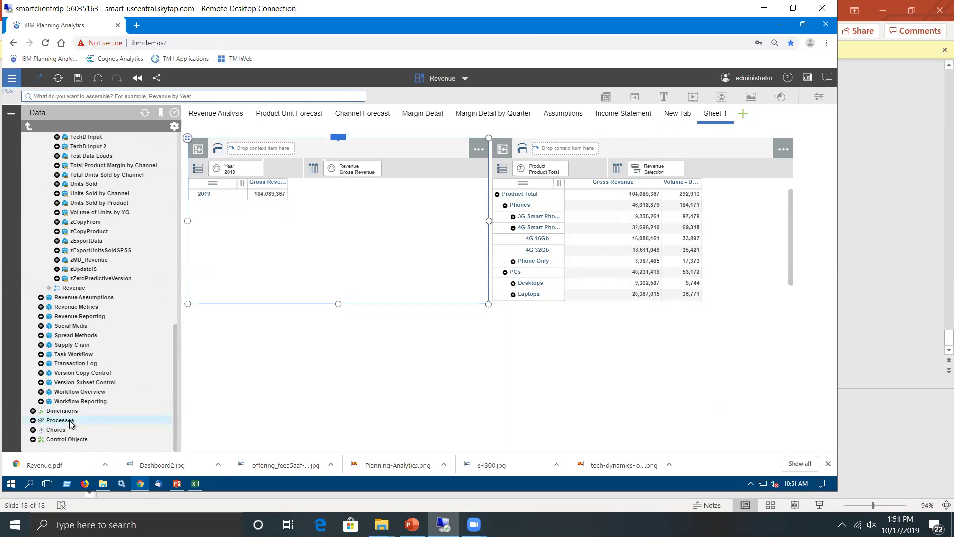
scroll(120, 394, down, 2)
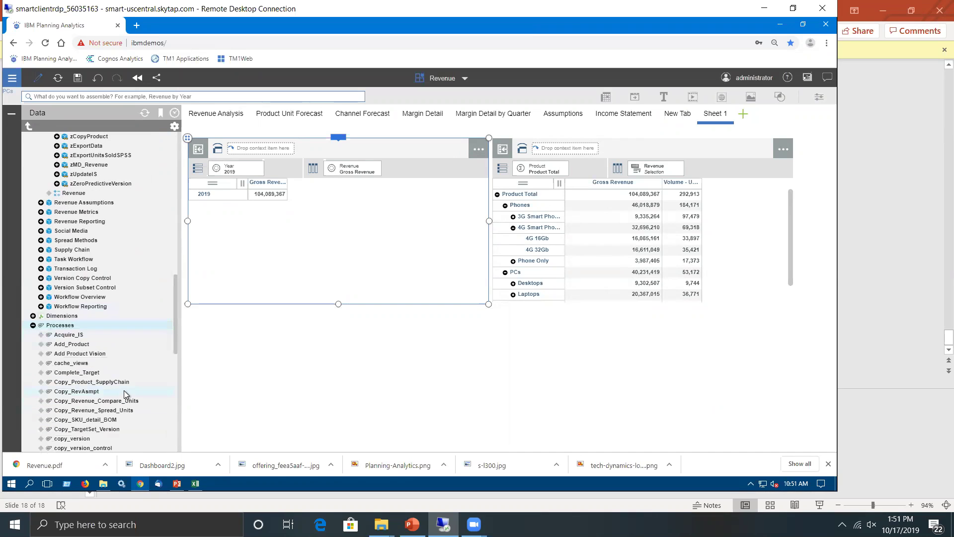
right_click(76, 392)
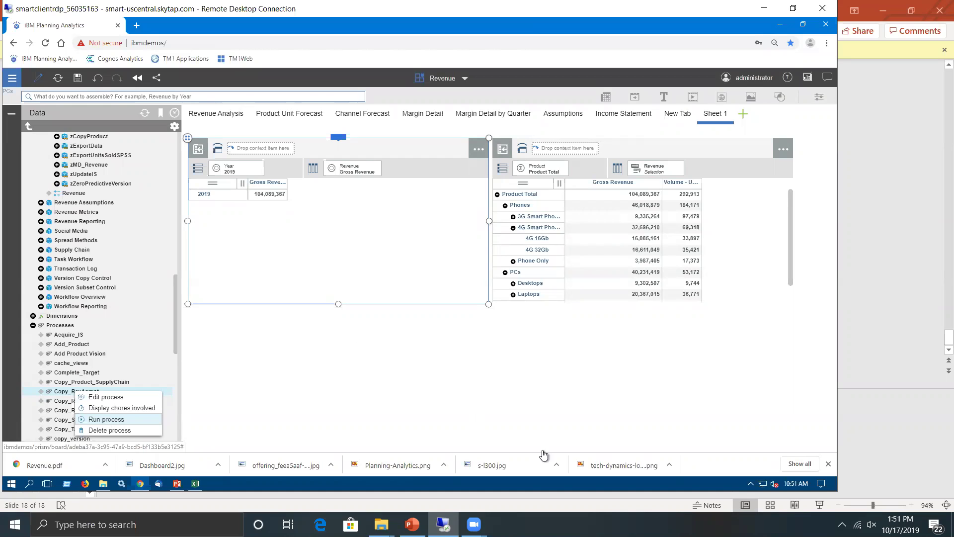
click(569, 387)
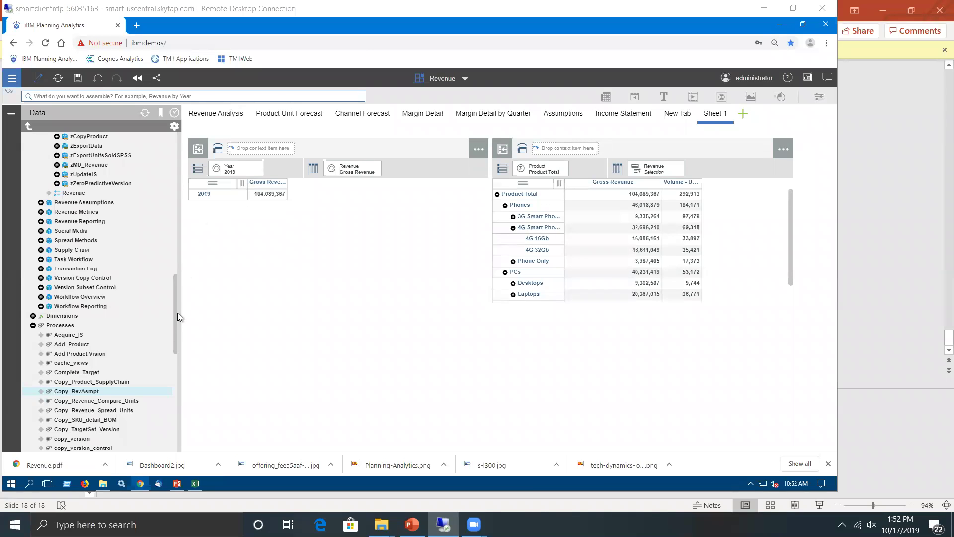
Step: Scroll back up the Data tree and expand the Revenue cube's Dimensions node
drag(175, 314, 174, 293)
scroll(174, 293, up, 1)
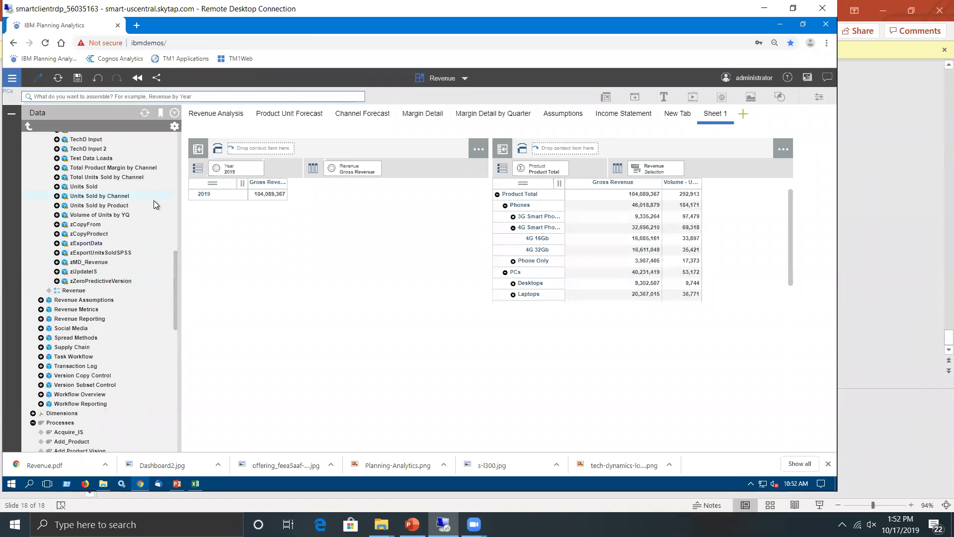
scroll(153, 200, up, 5)
scroll(150, 199, up, 4)
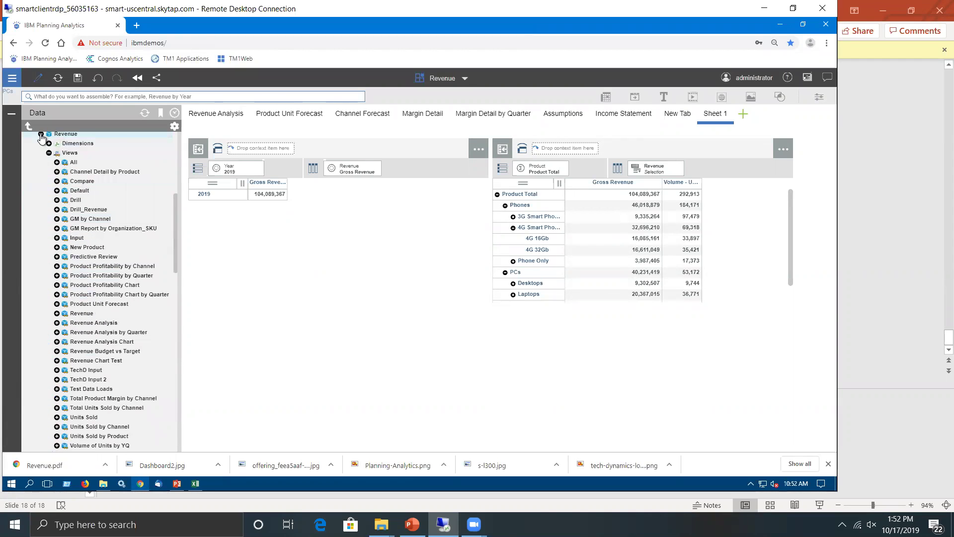
click(41, 135)
scroll(174, 213, up, 3)
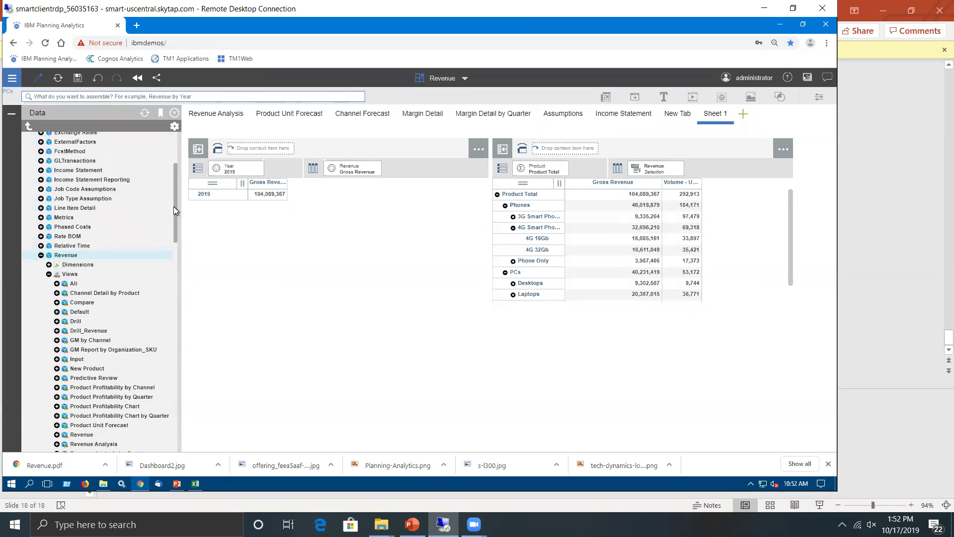
click(48, 269)
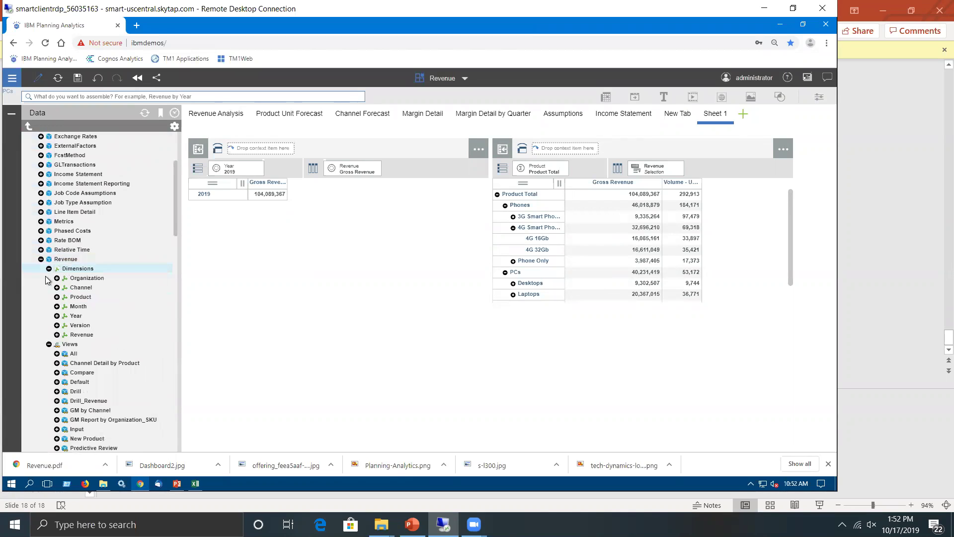
Step: Collapse Views, peek at Year, and expand Product to show Product, Color, Leaves and Size
click(43, 347)
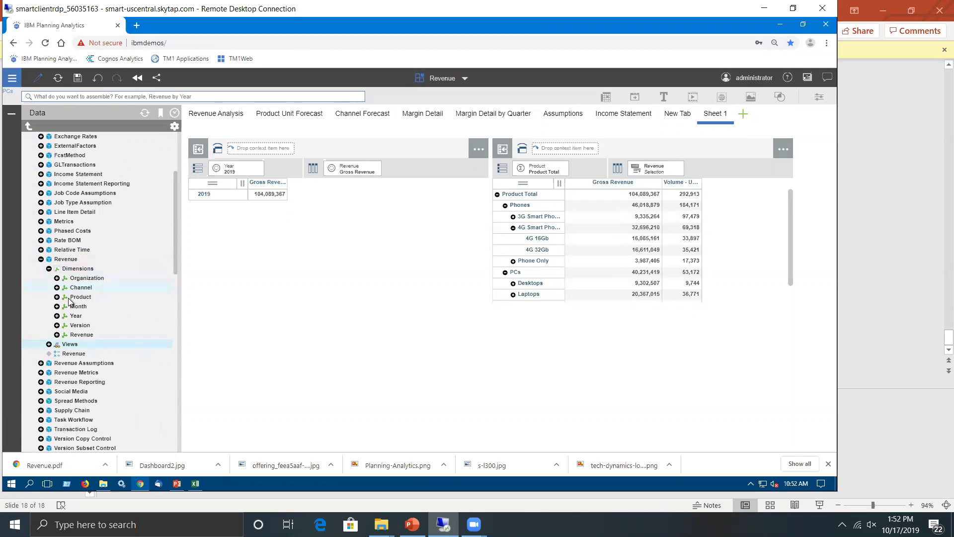
click(57, 316)
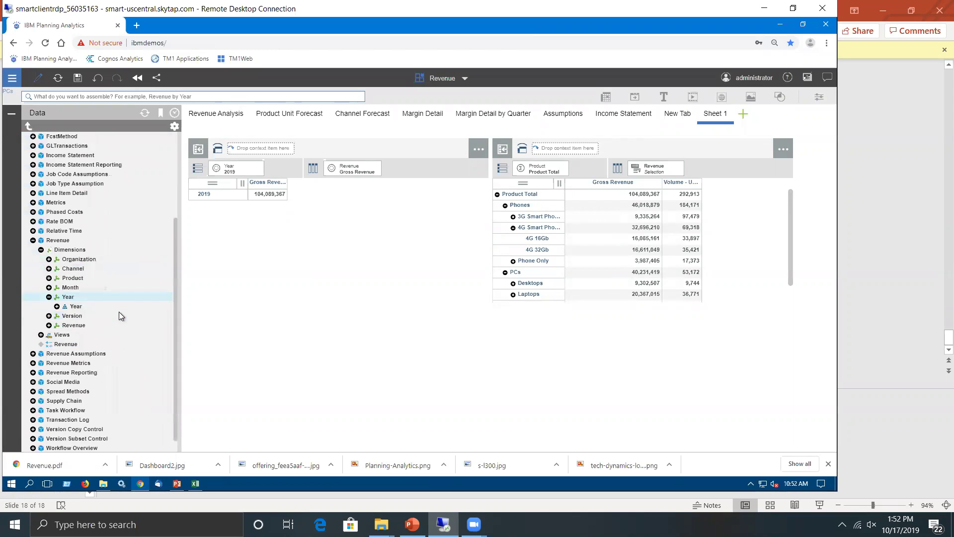
click(49, 297)
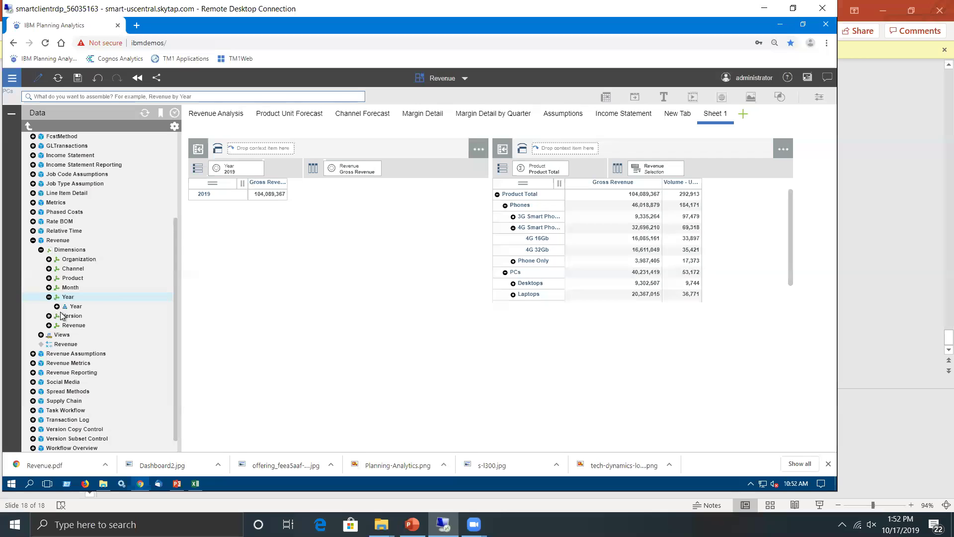
click(49, 278)
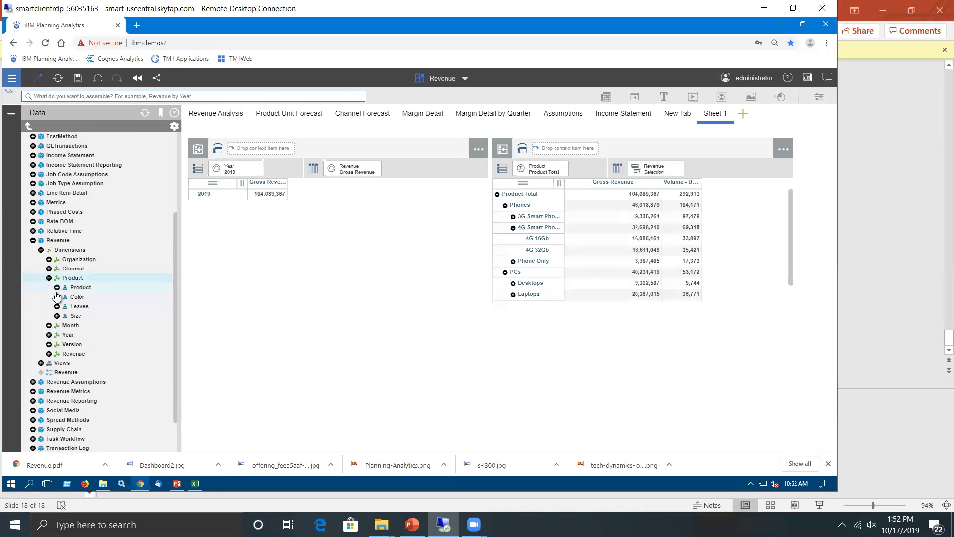
Step: Drill Product members from Product Total through Phones down to the 4G Smart Phones models
click(56, 287)
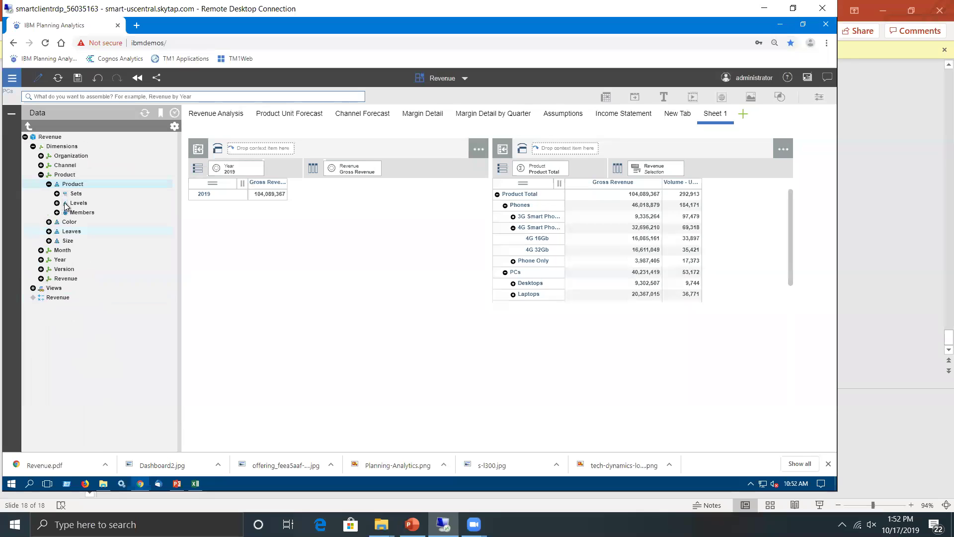
click(57, 212)
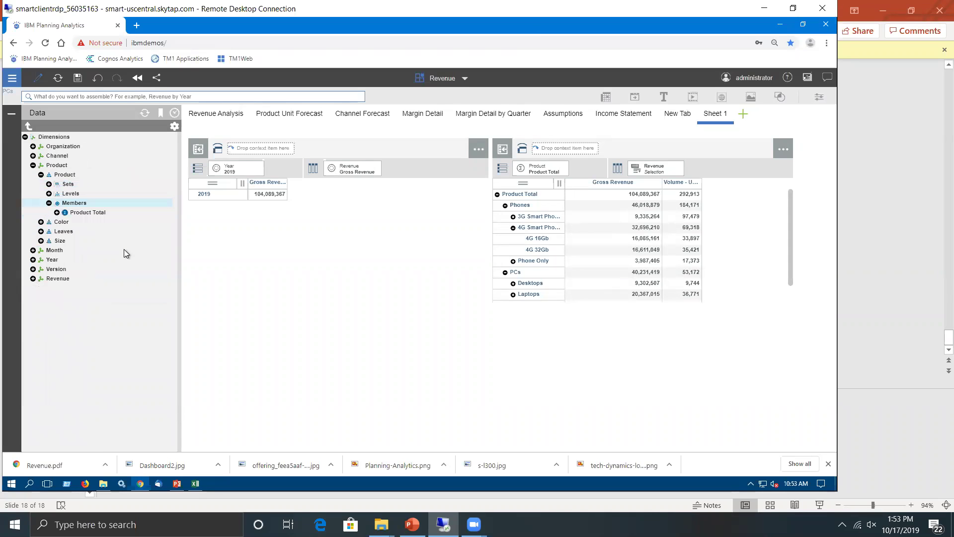
click(56, 212)
click(57, 194)
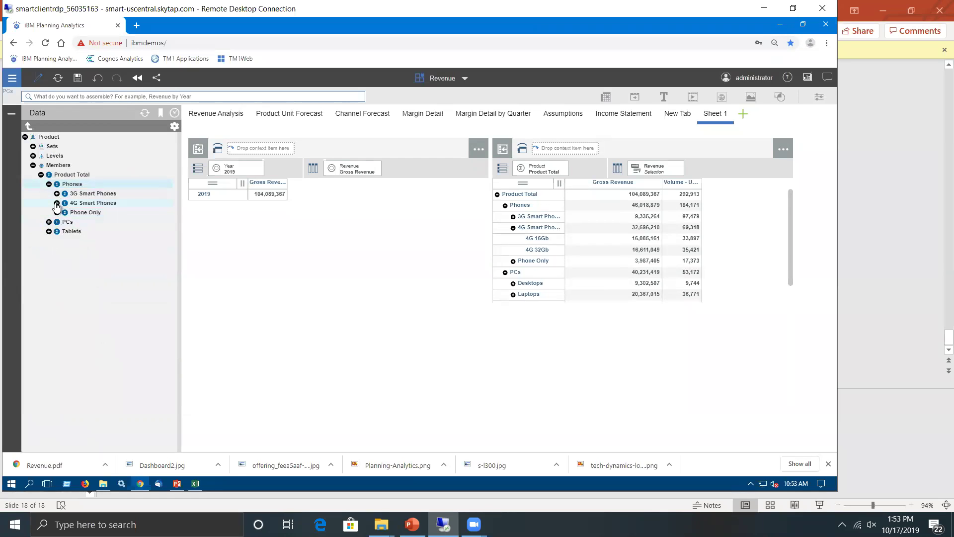
click(57, 203)
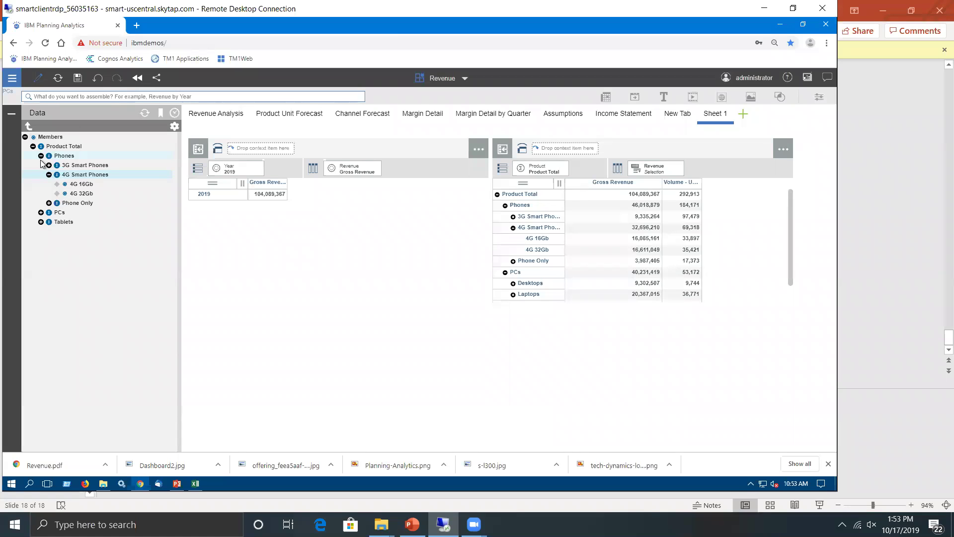
Step: Return to the dimension list and expand Organization and its Organization hierarchy
click(24, 127)
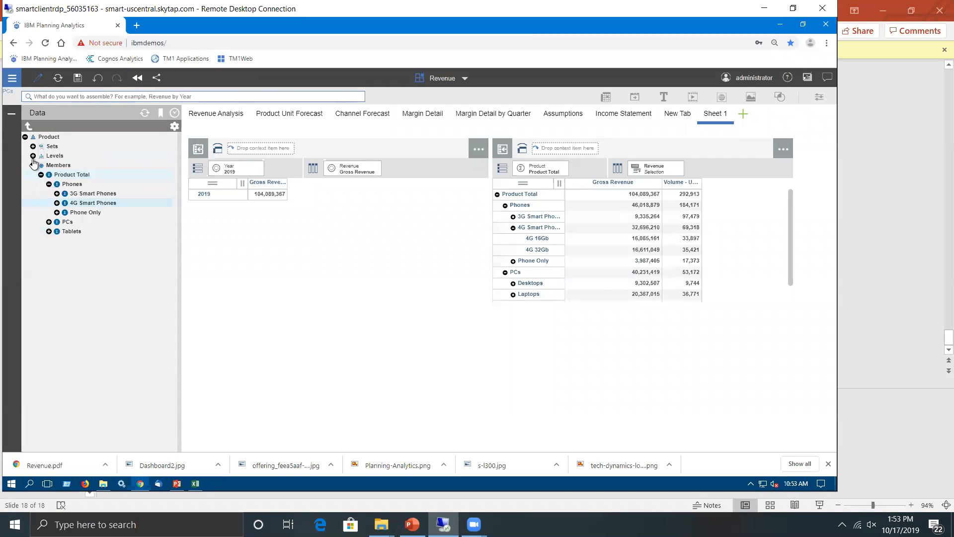
click(28, 126)
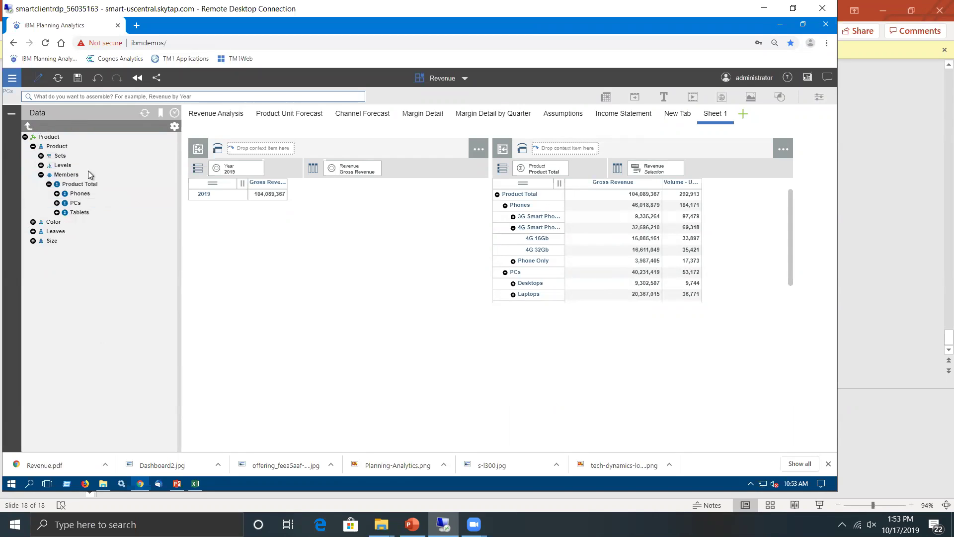
click(29, 127)
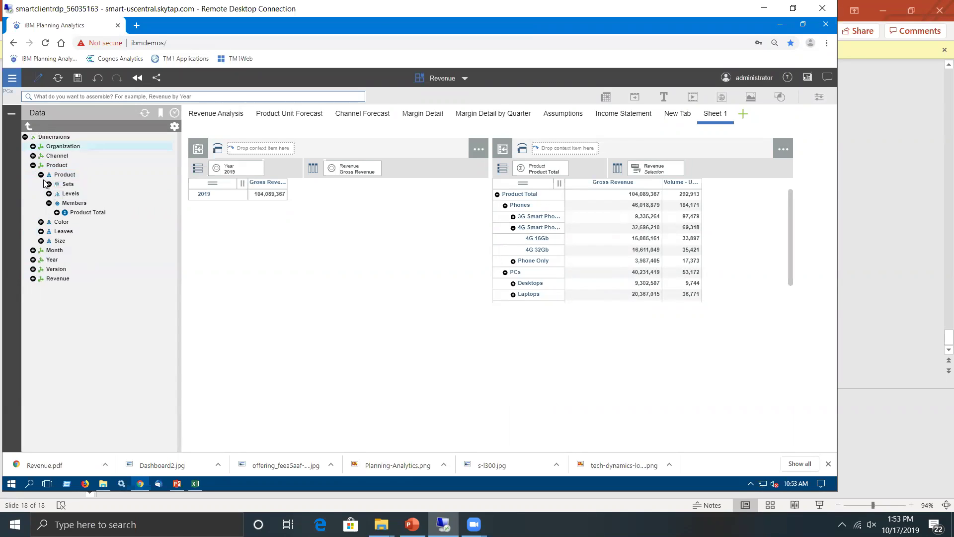
click(33, 146)
click(41, 156)
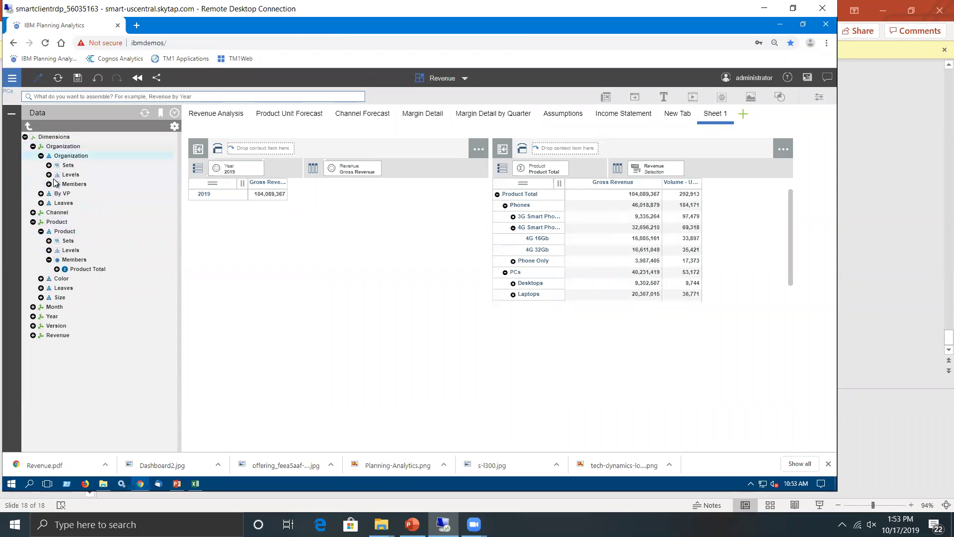
Step: Expand Organization members and drill Total Company into its regions and East Region's states
click(49, 184)
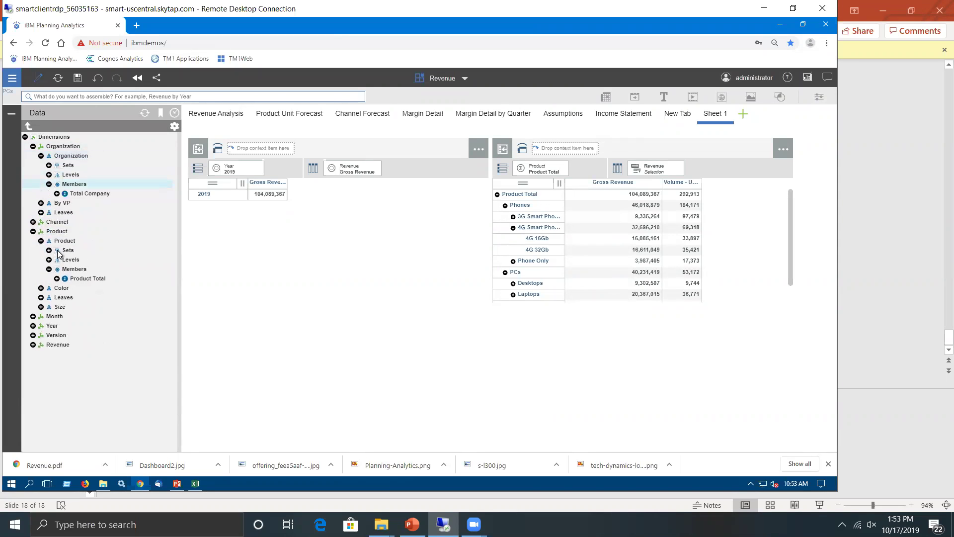
click(57, 194)
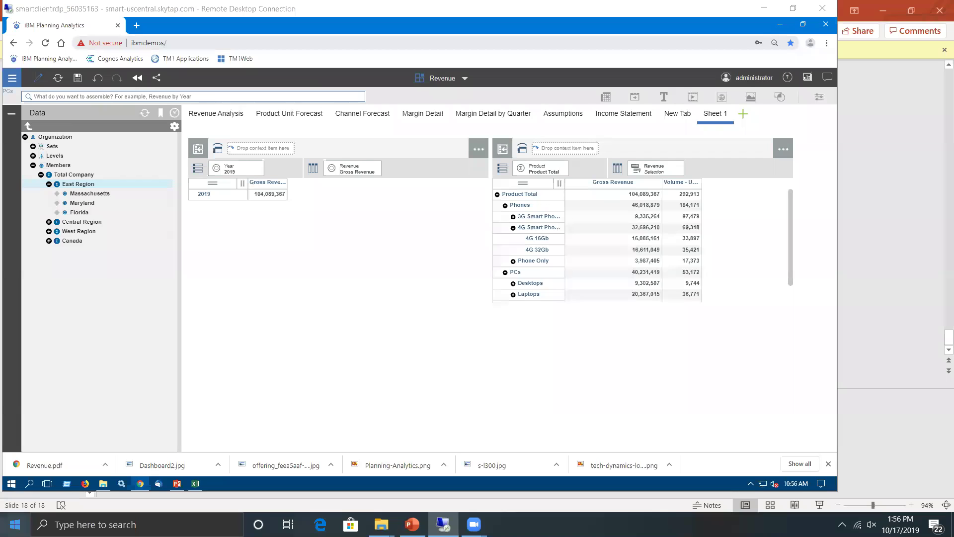
Step: Step up three levels to the Revenue cube root showing Dimensions and Views
click(30, 125)
click(29, 126)
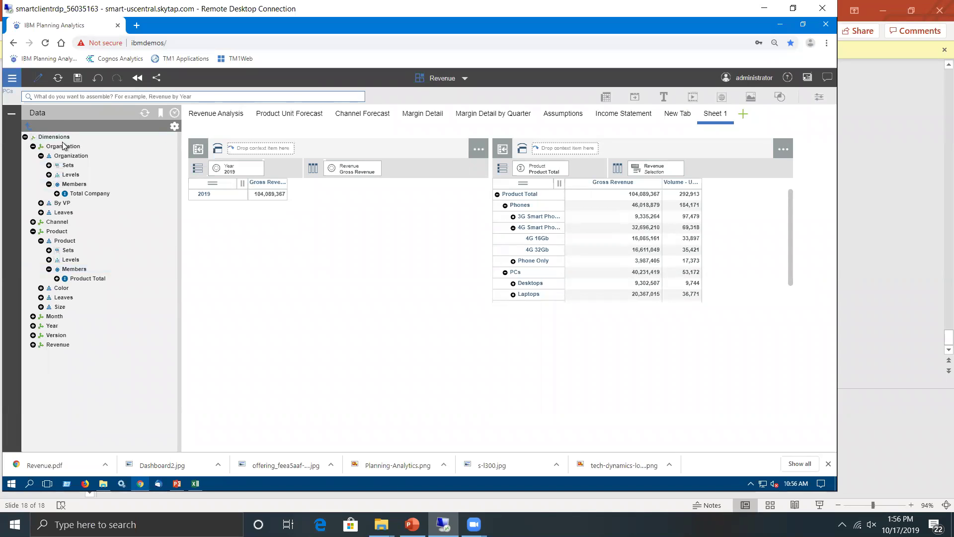
click(29, 125)
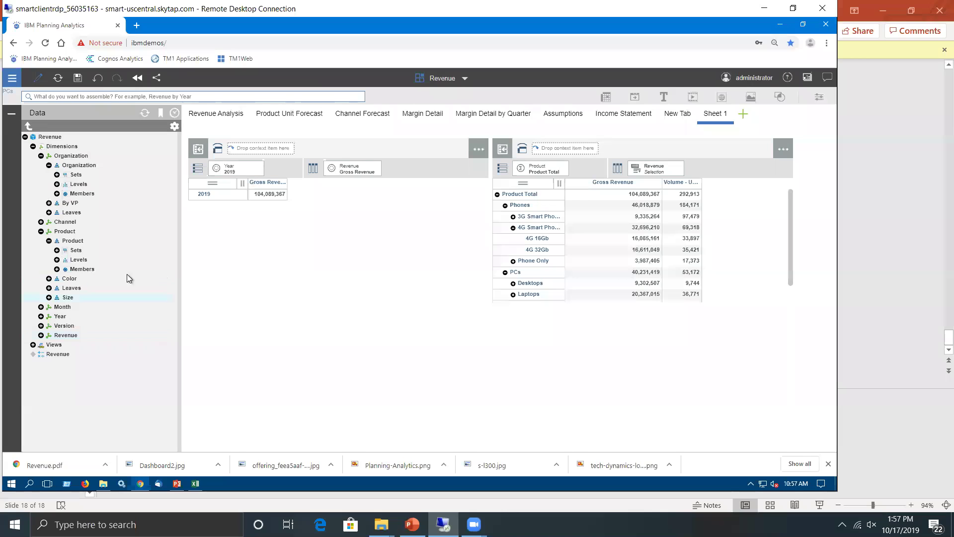
Step: Return to the server level with Revenue collapsed and bring up the Add_Product process's actions
click(28, 126)
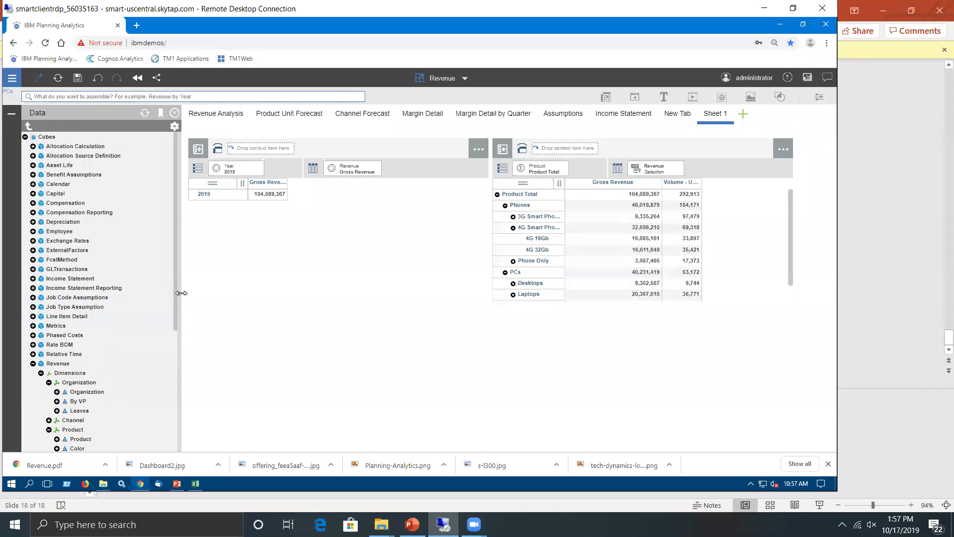
drag(174, 302, 171, 439)
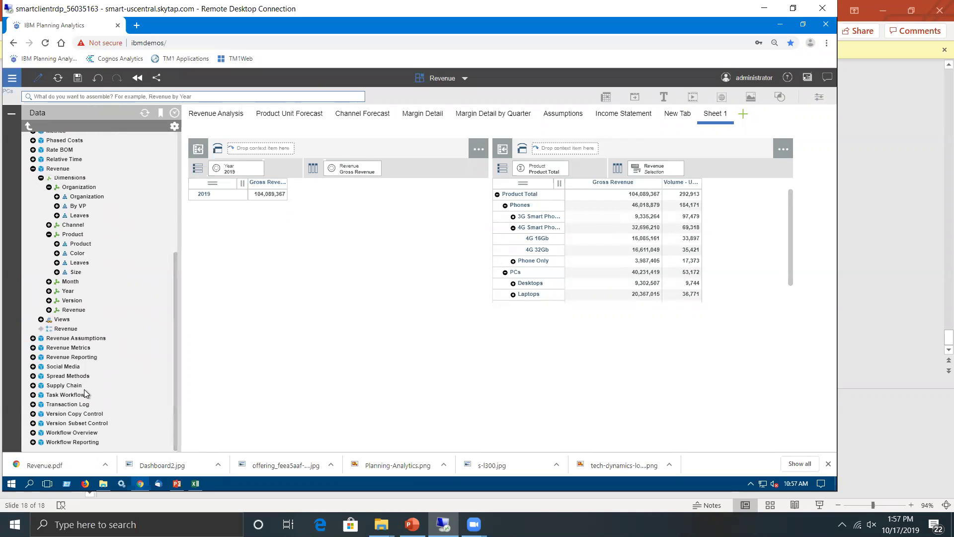
click(33, 169)
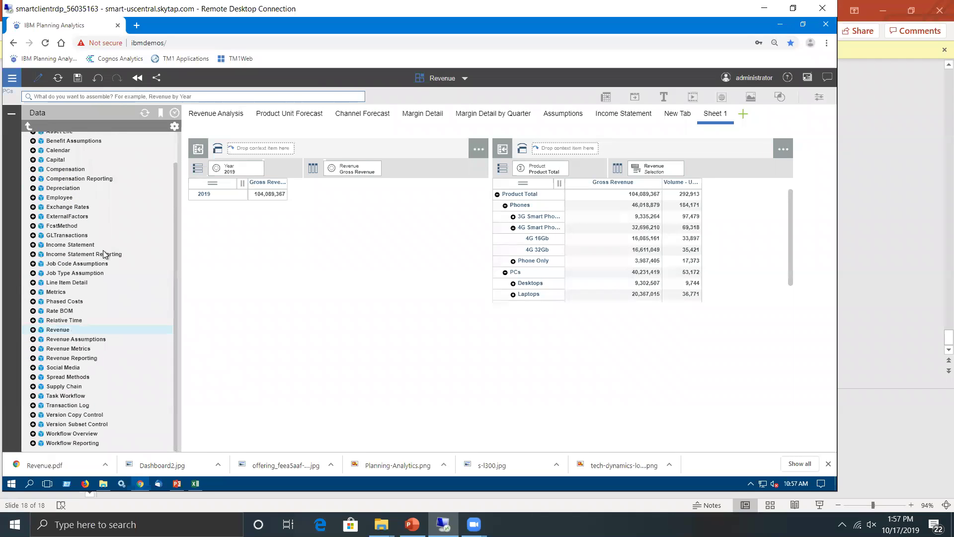
click(29, 126)
scroll(128, 376, down, 2)
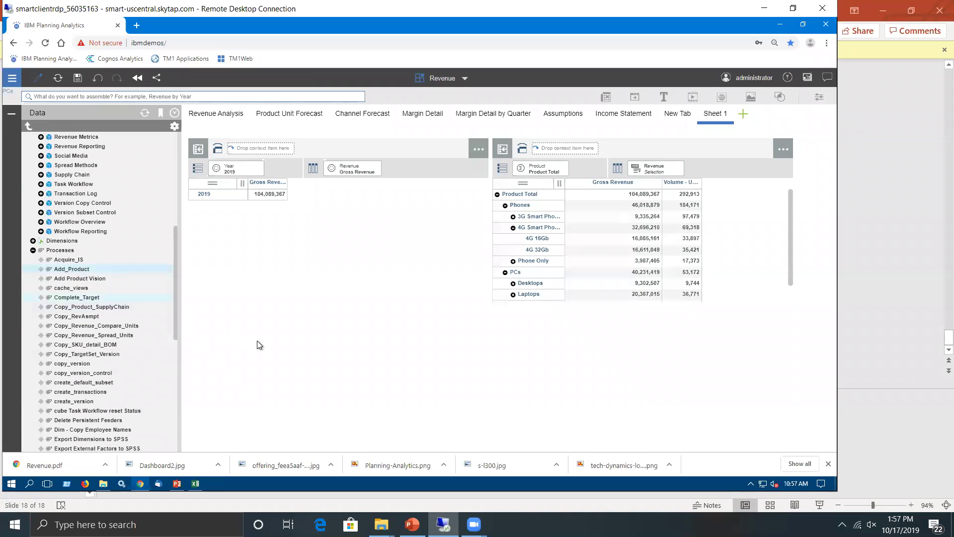
right_click(74, 271)
Step: Open Add_Product's process editor on its Parameters tab, then select Load_PYActuals in the tree
click(104, 273)
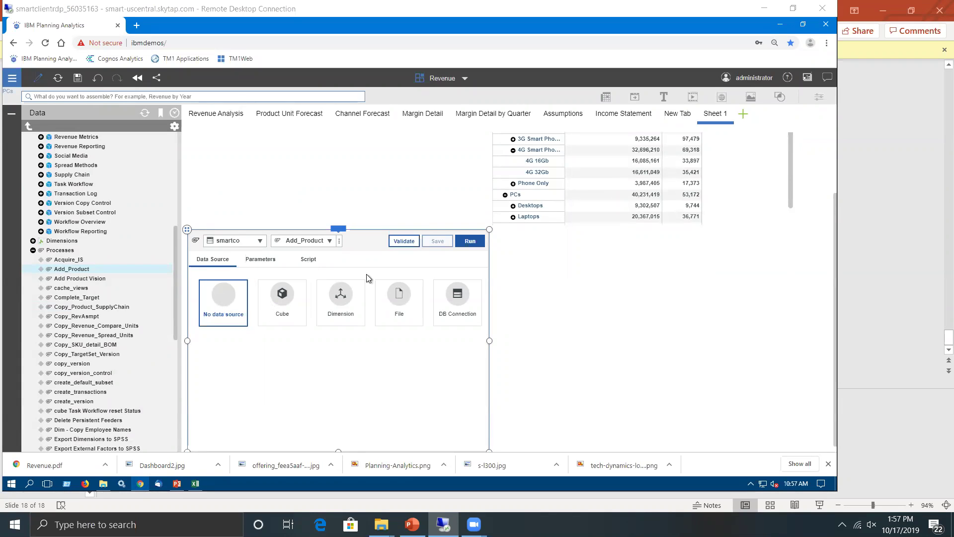
click(256, 262)
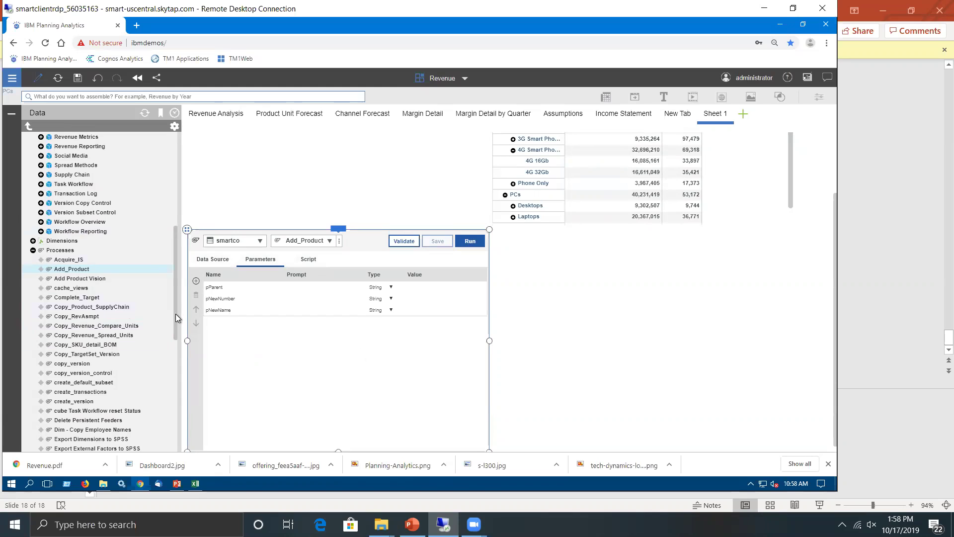
drag(174, 321, 164, 368)
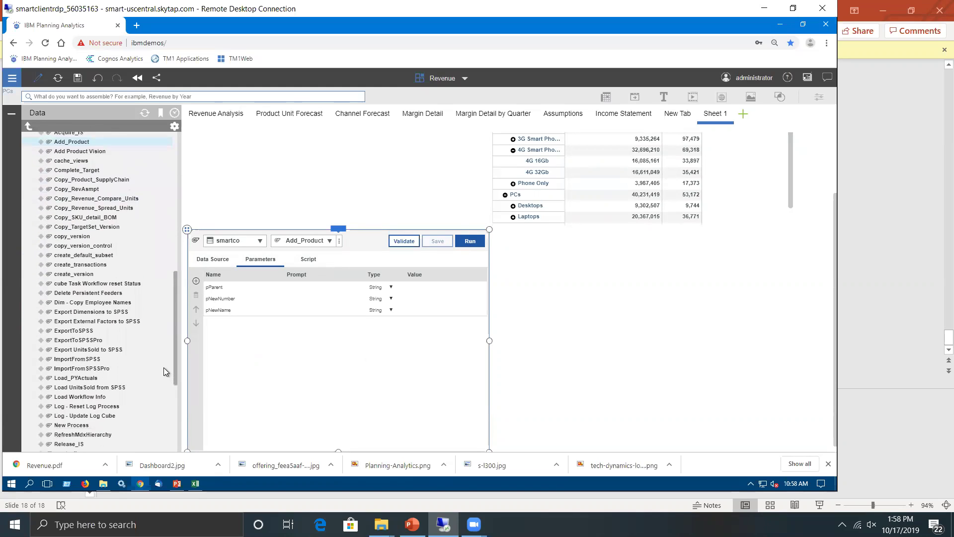
click(84, 368)
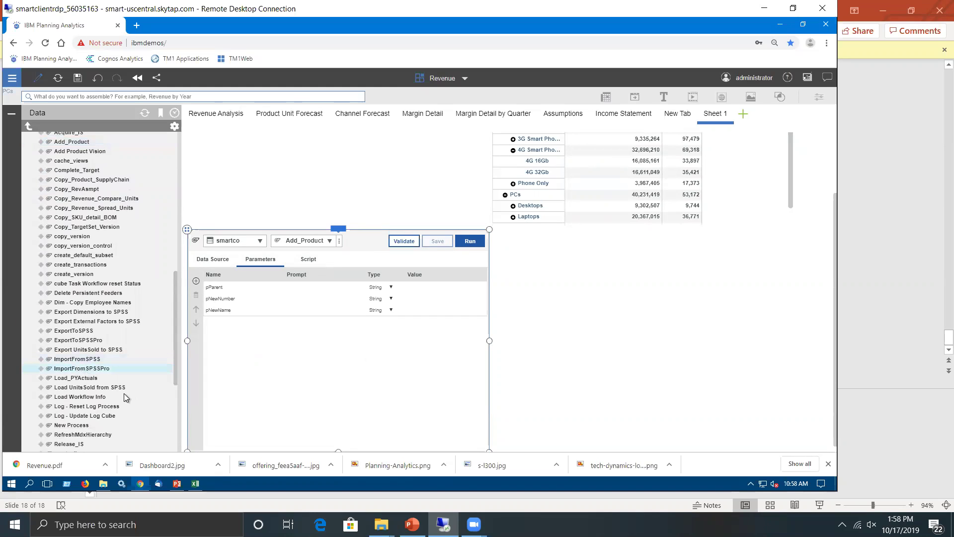
click(77, 378)
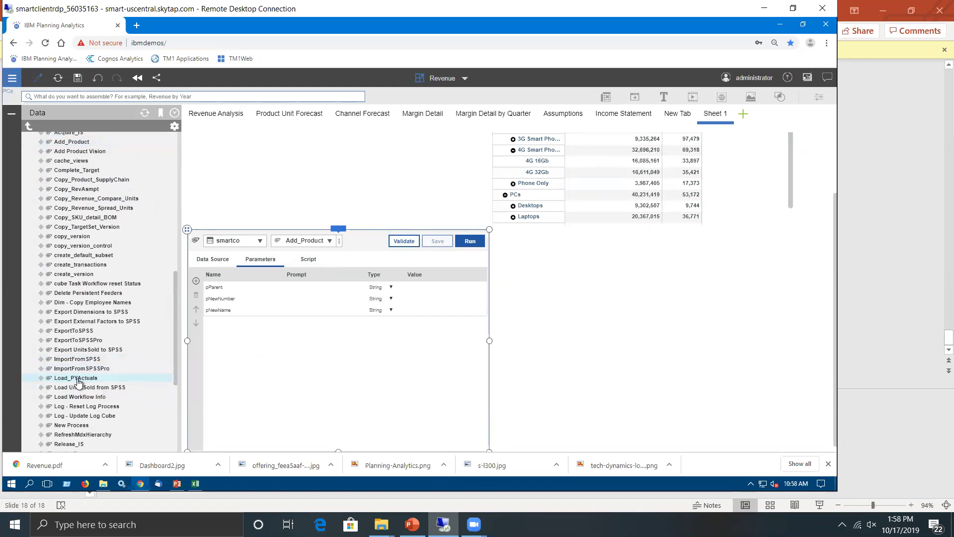
Step: Open Load_PYActuals in a second process editor and review its parameters and script
right_click(77, 379)
click(119, 384)
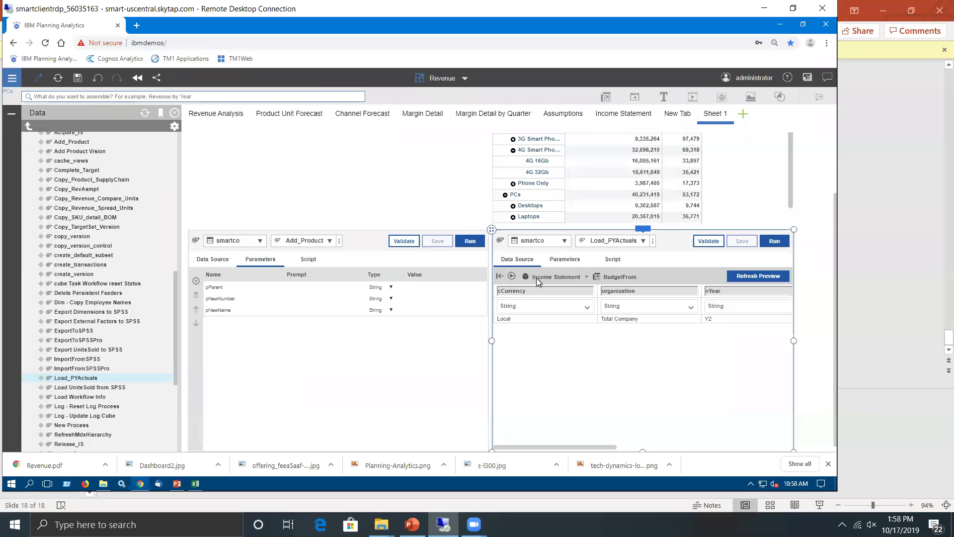
click(559, 259)
click(611, 260)
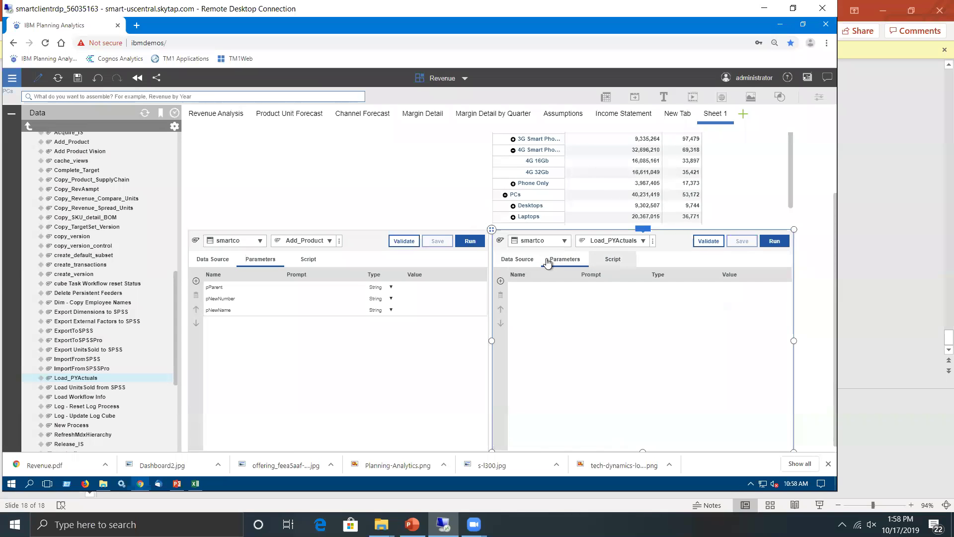
Step: Review the Income Statement data source preview and its organization and vYear variable names
click(525, 260)
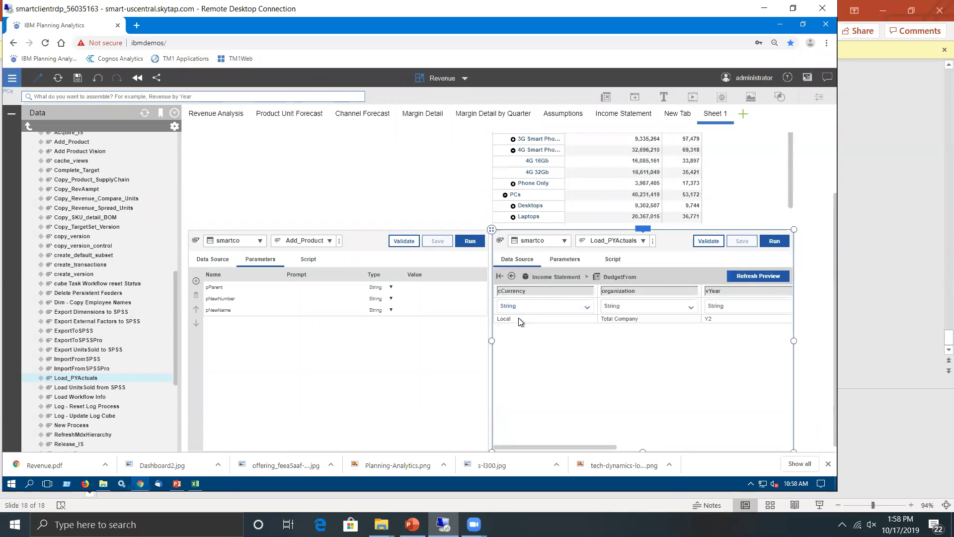
click(646, 290)
click(728, 290)
click(584, 367)
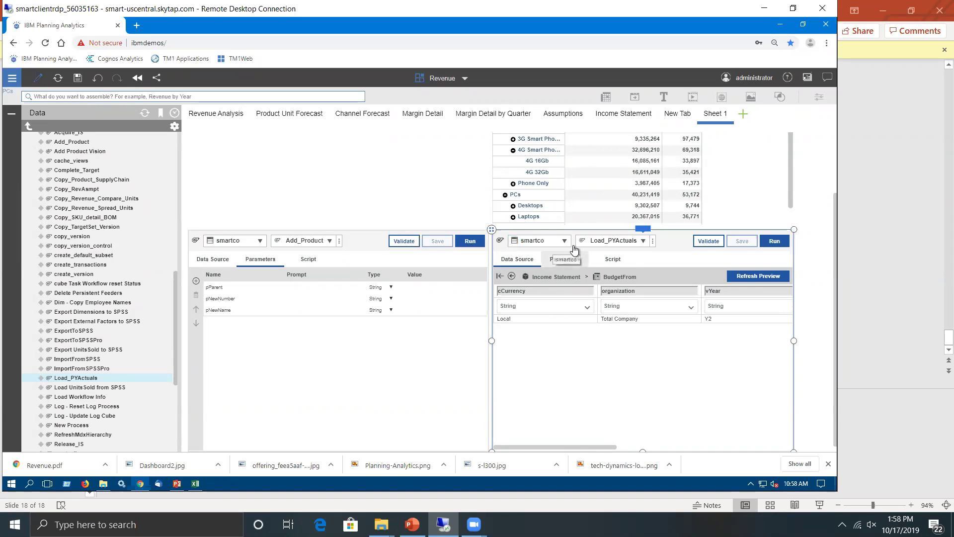
Step: Check the server list for Load_PYActuals and dismiss it
click(559, 242)
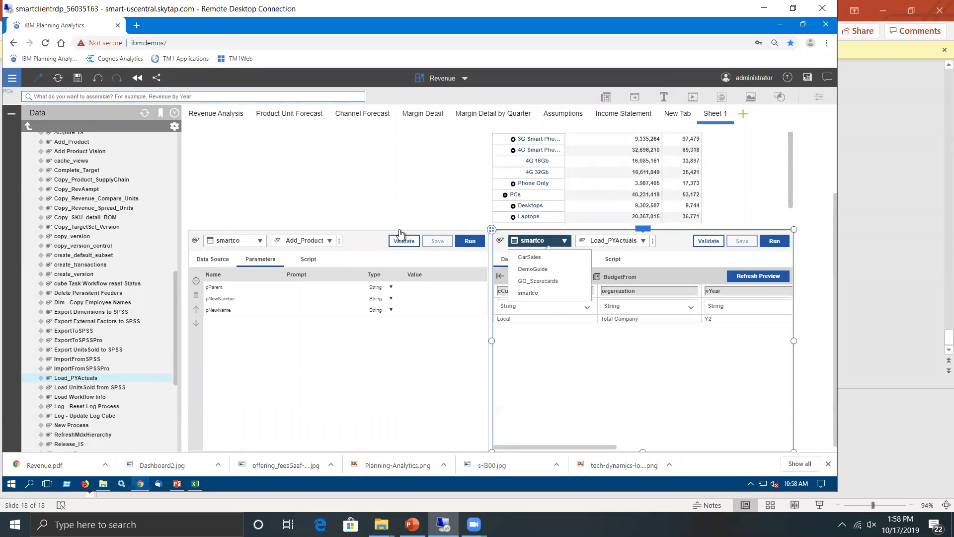
click(392, 208)
scroll(574, 398, up, 3)
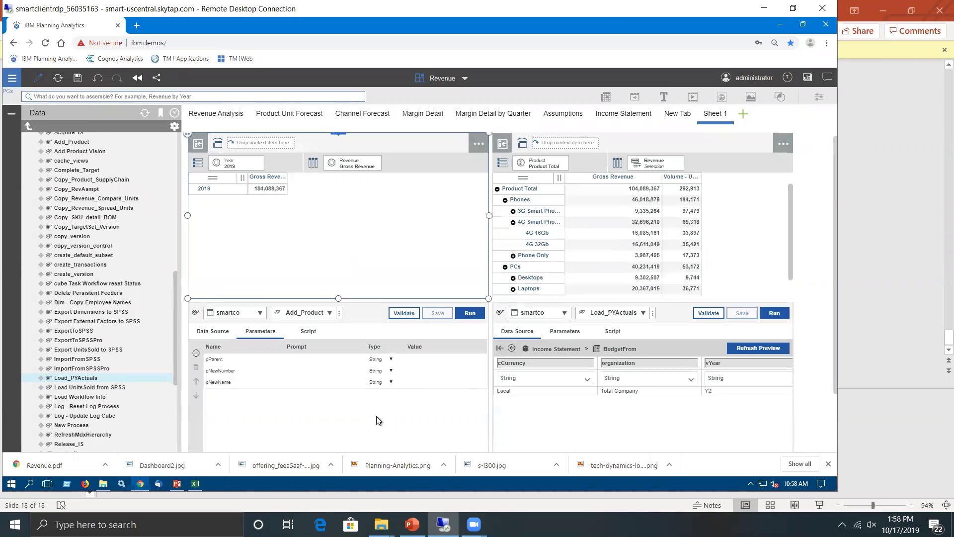
scroll(391, 412, down, 3)
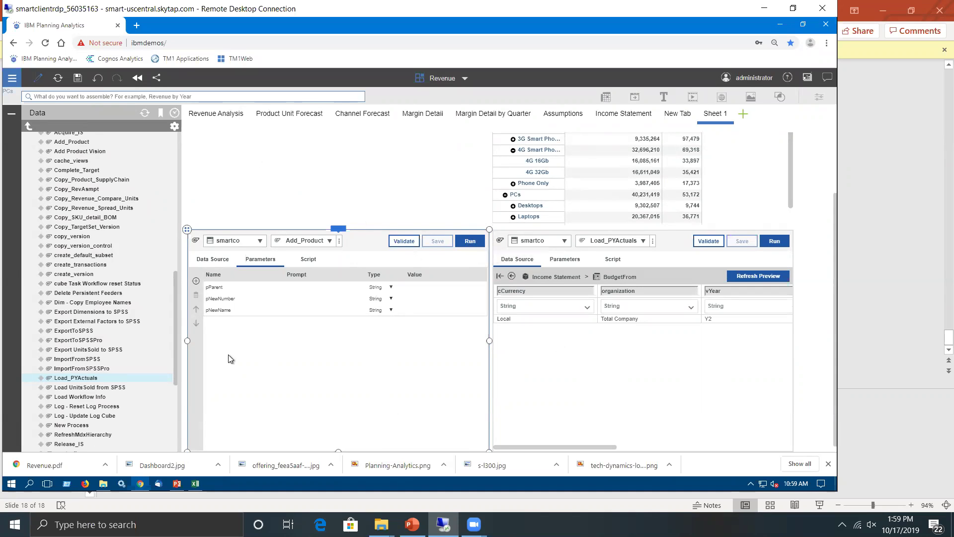
scroll(412, 354, up, 3)
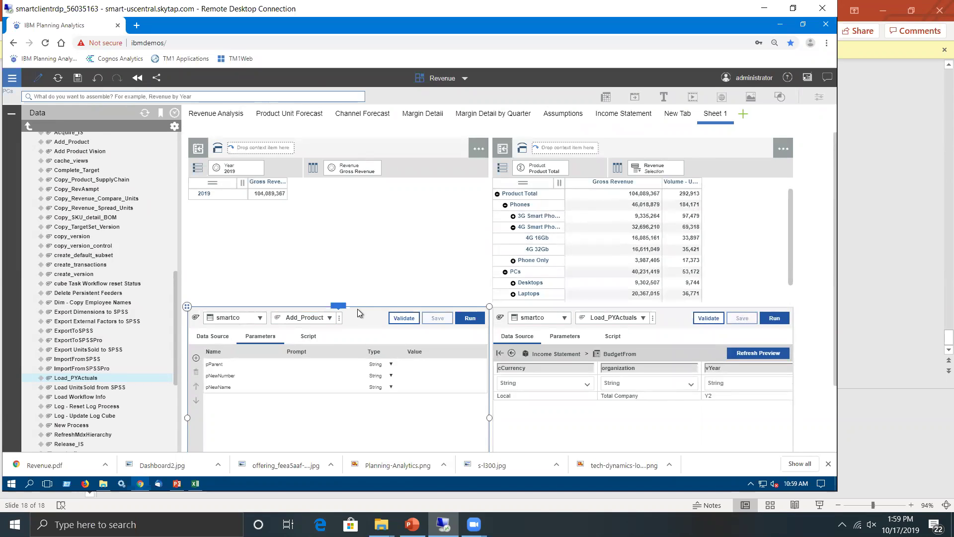
Step: Delete the Add_Product and Load_PYActuals process editors from Sheet 1
key(Delete)
click(673, 315)
scroll(673, 317, down, 3)
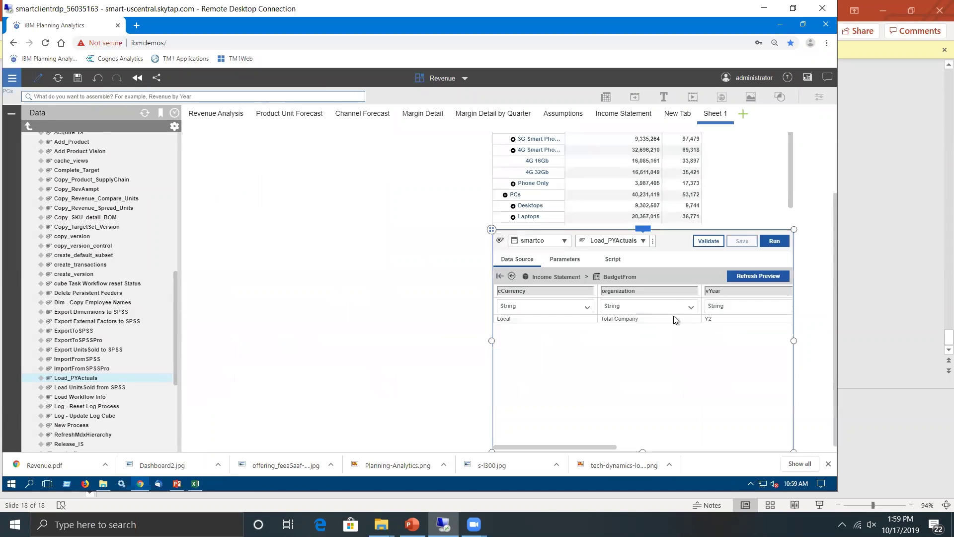
key(Delete)
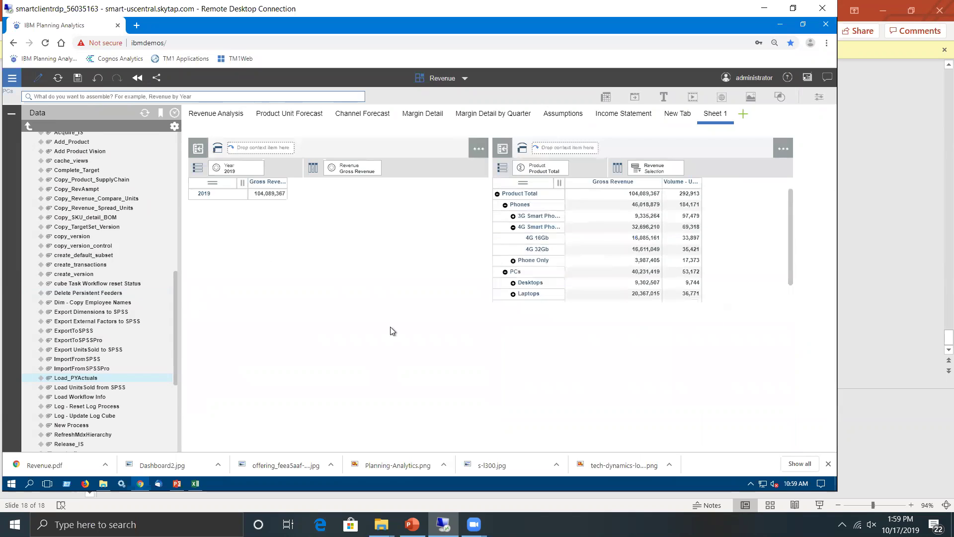